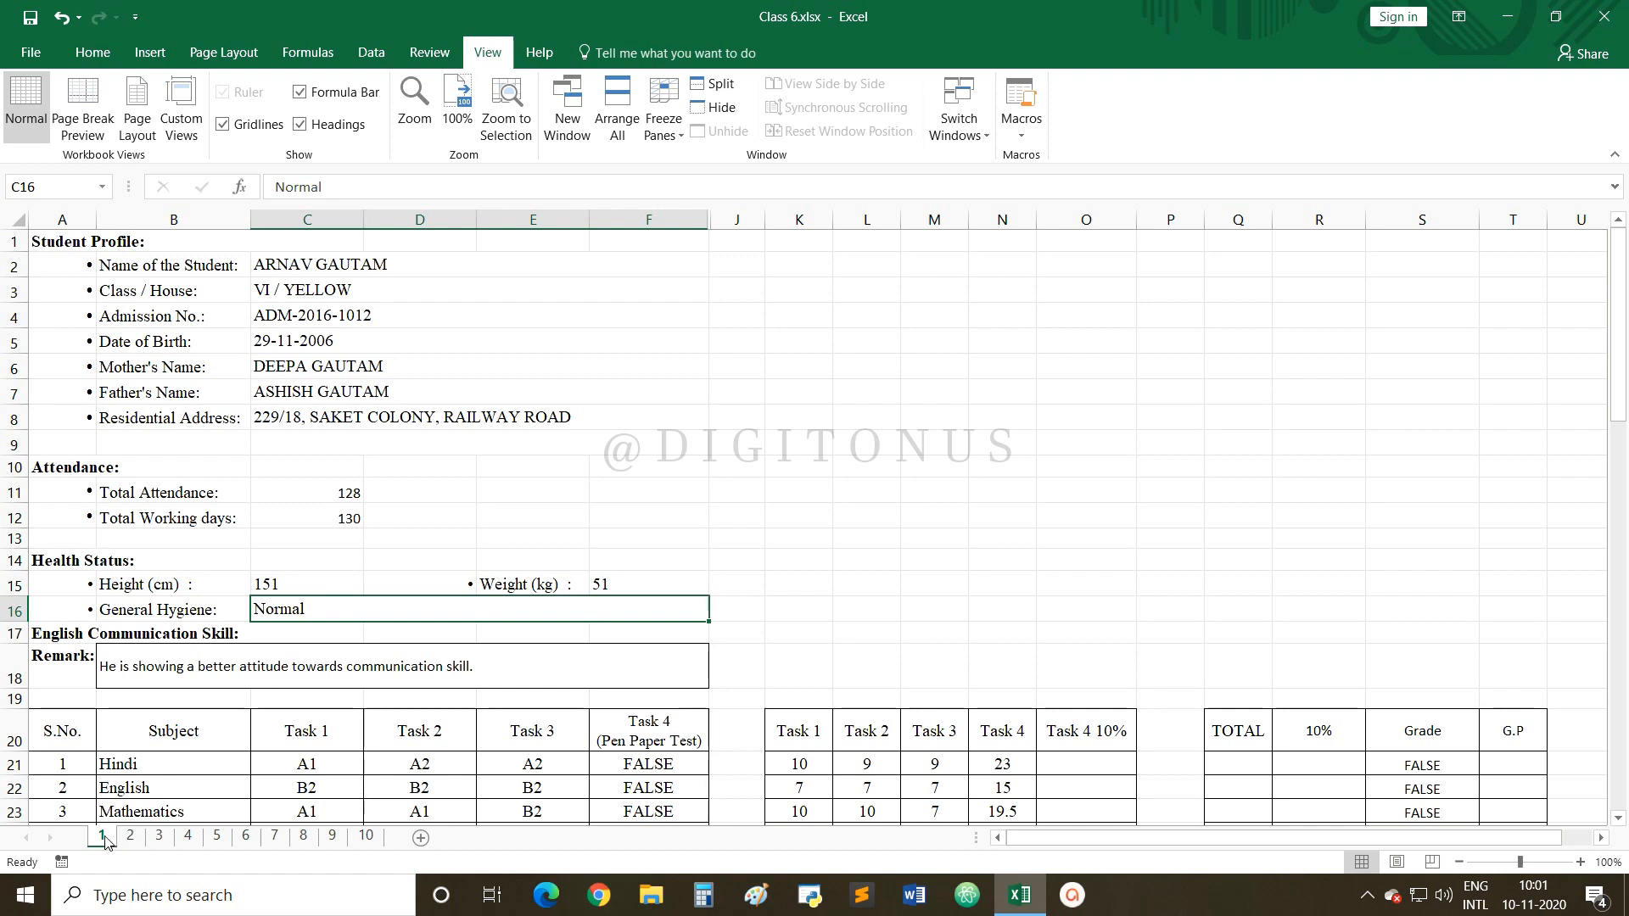
pyautogui.click(129, 837)
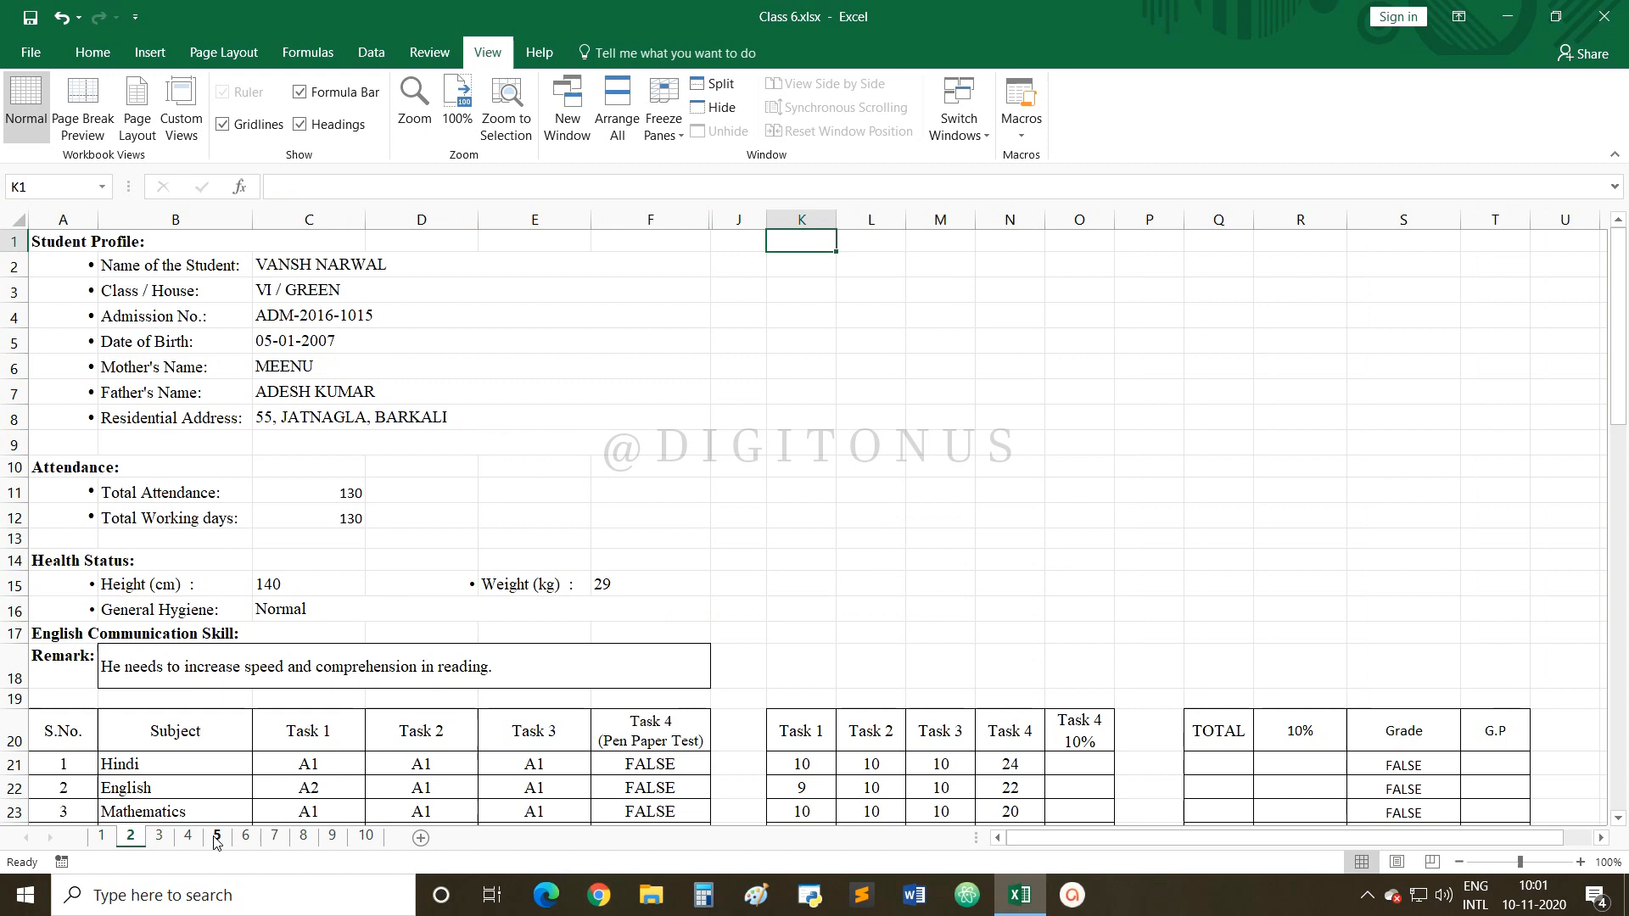
pyautogui.click(366, 838)
pyautogui.click(103, 837)
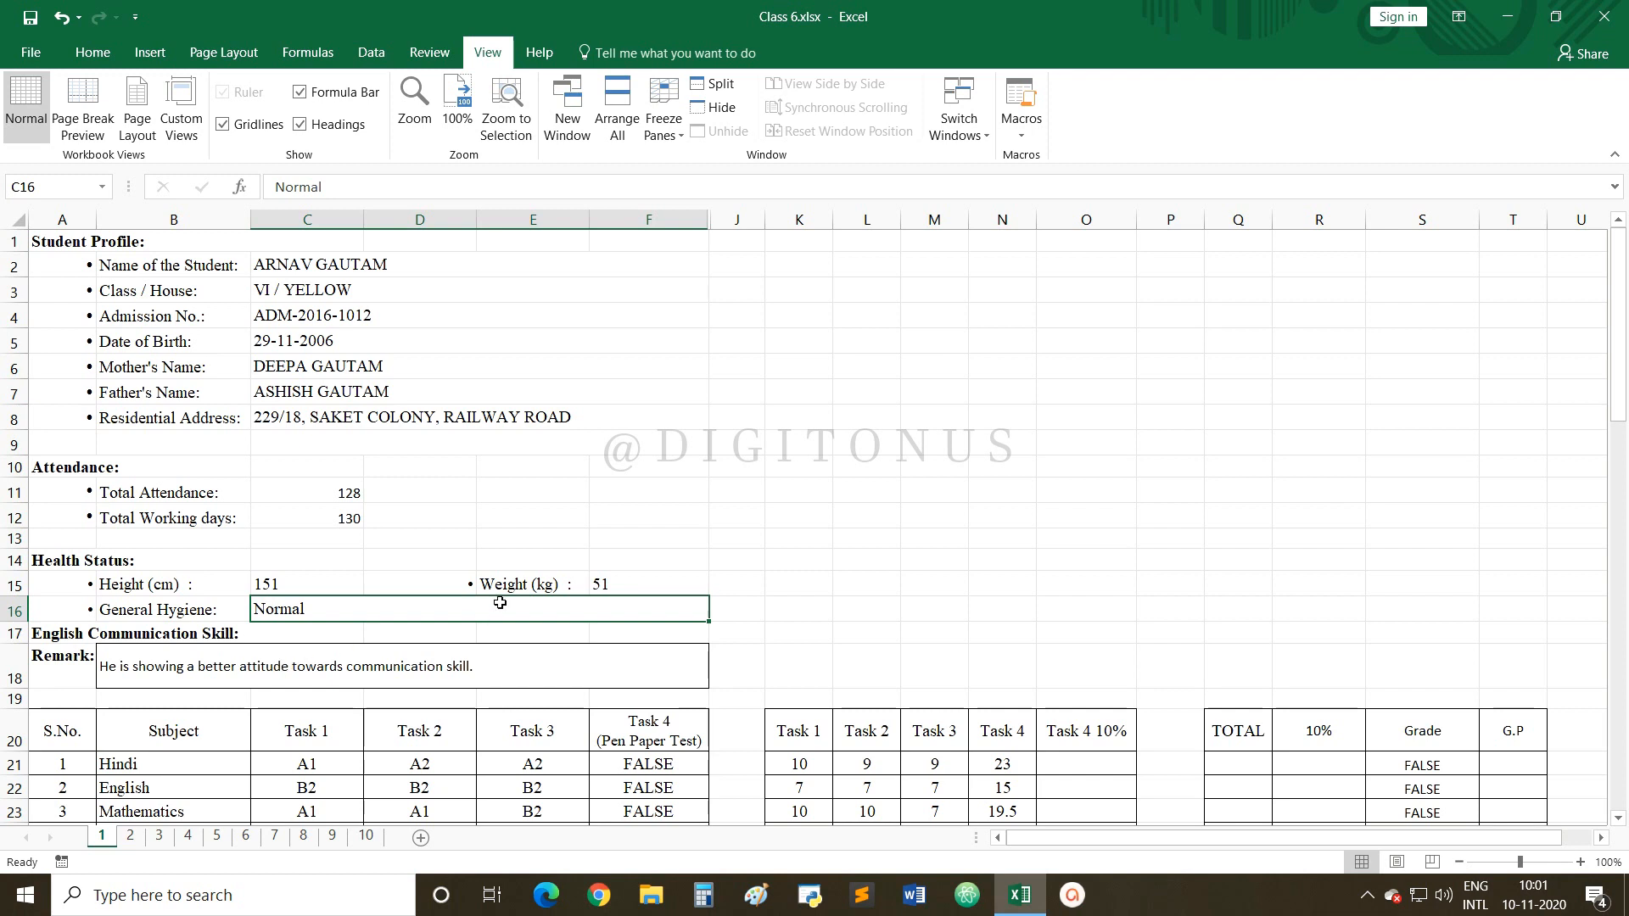
pyautogui.scroll(-1, 526, 594)
pyautogui.scroll(-1, 527, 615)
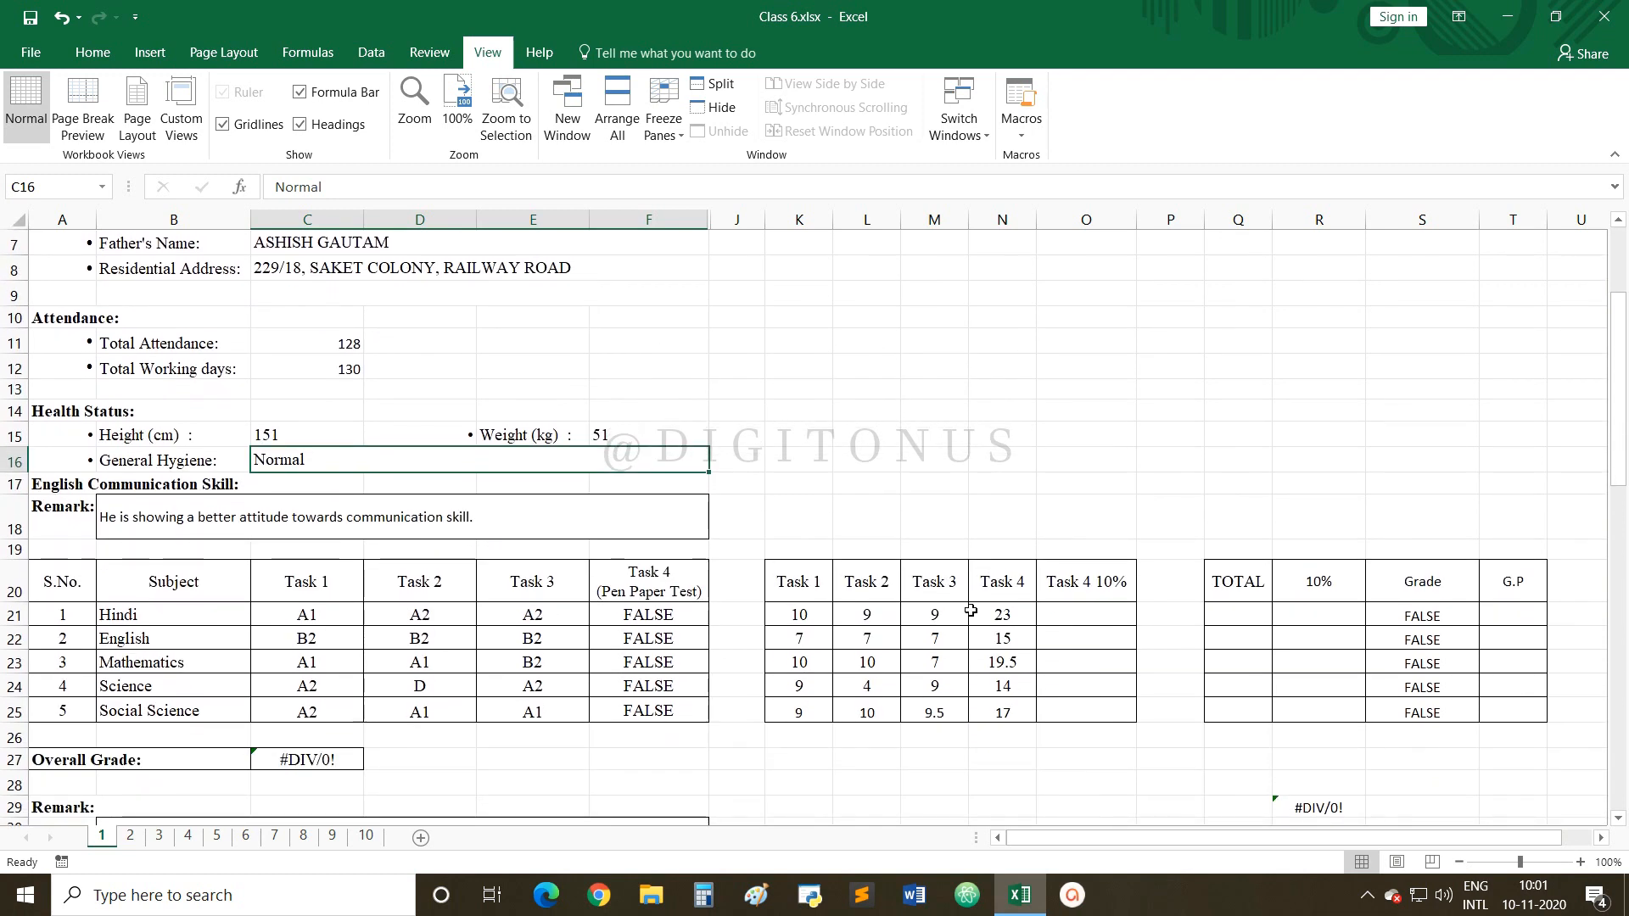
pyautogui.click(1091, 613)
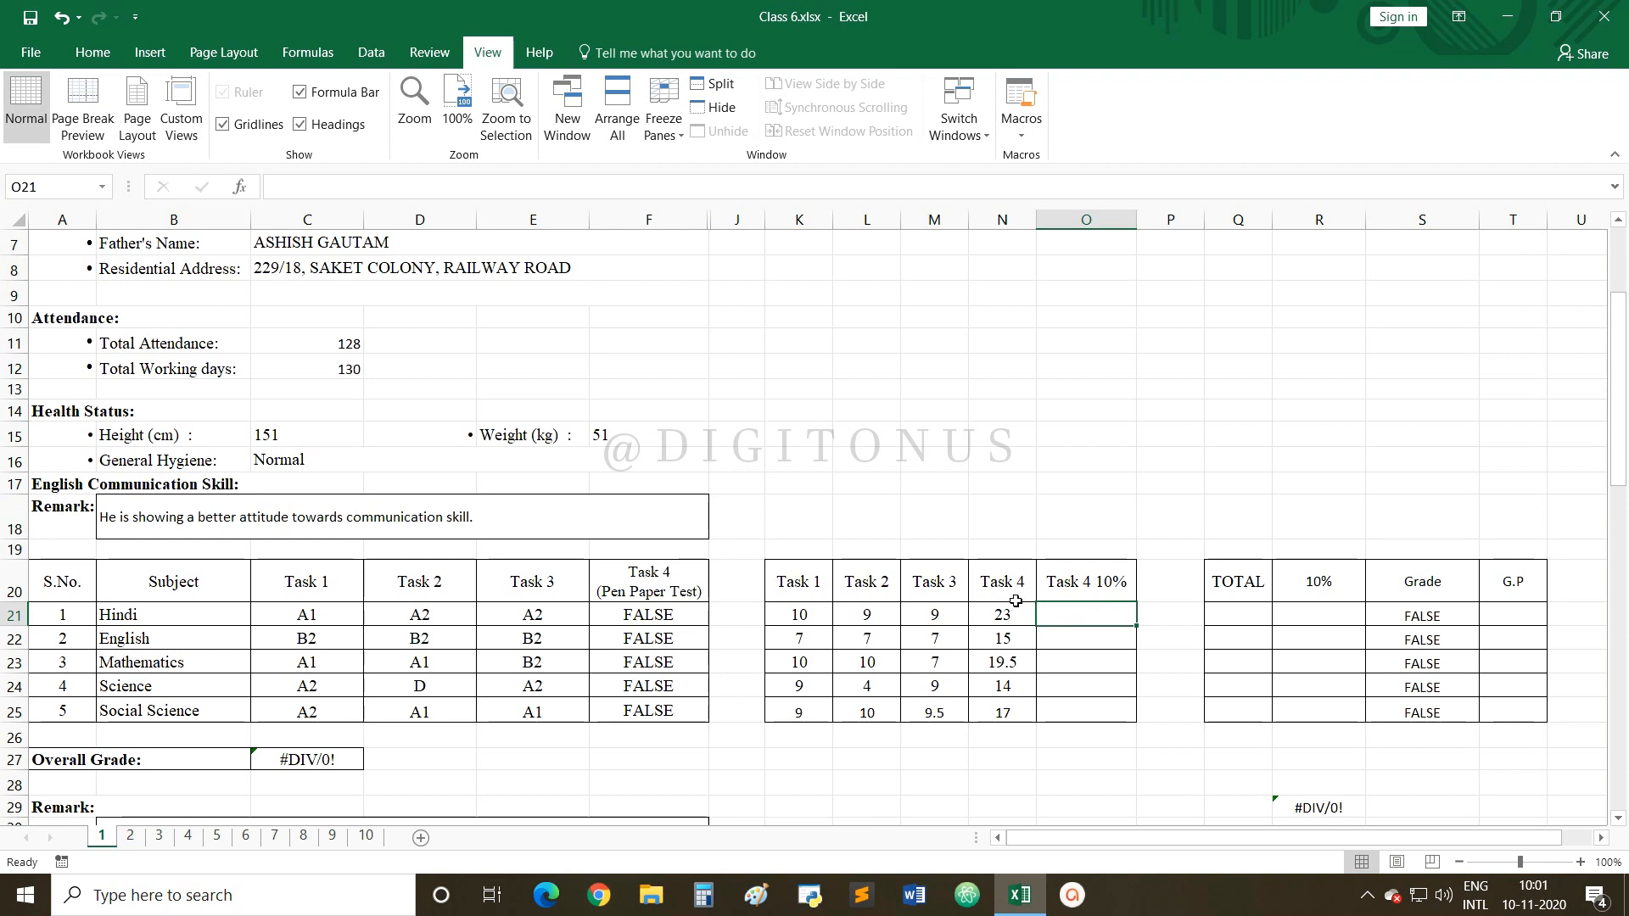
pyautogui.click(1238, 617)
pyautogui.click(1299, 611)
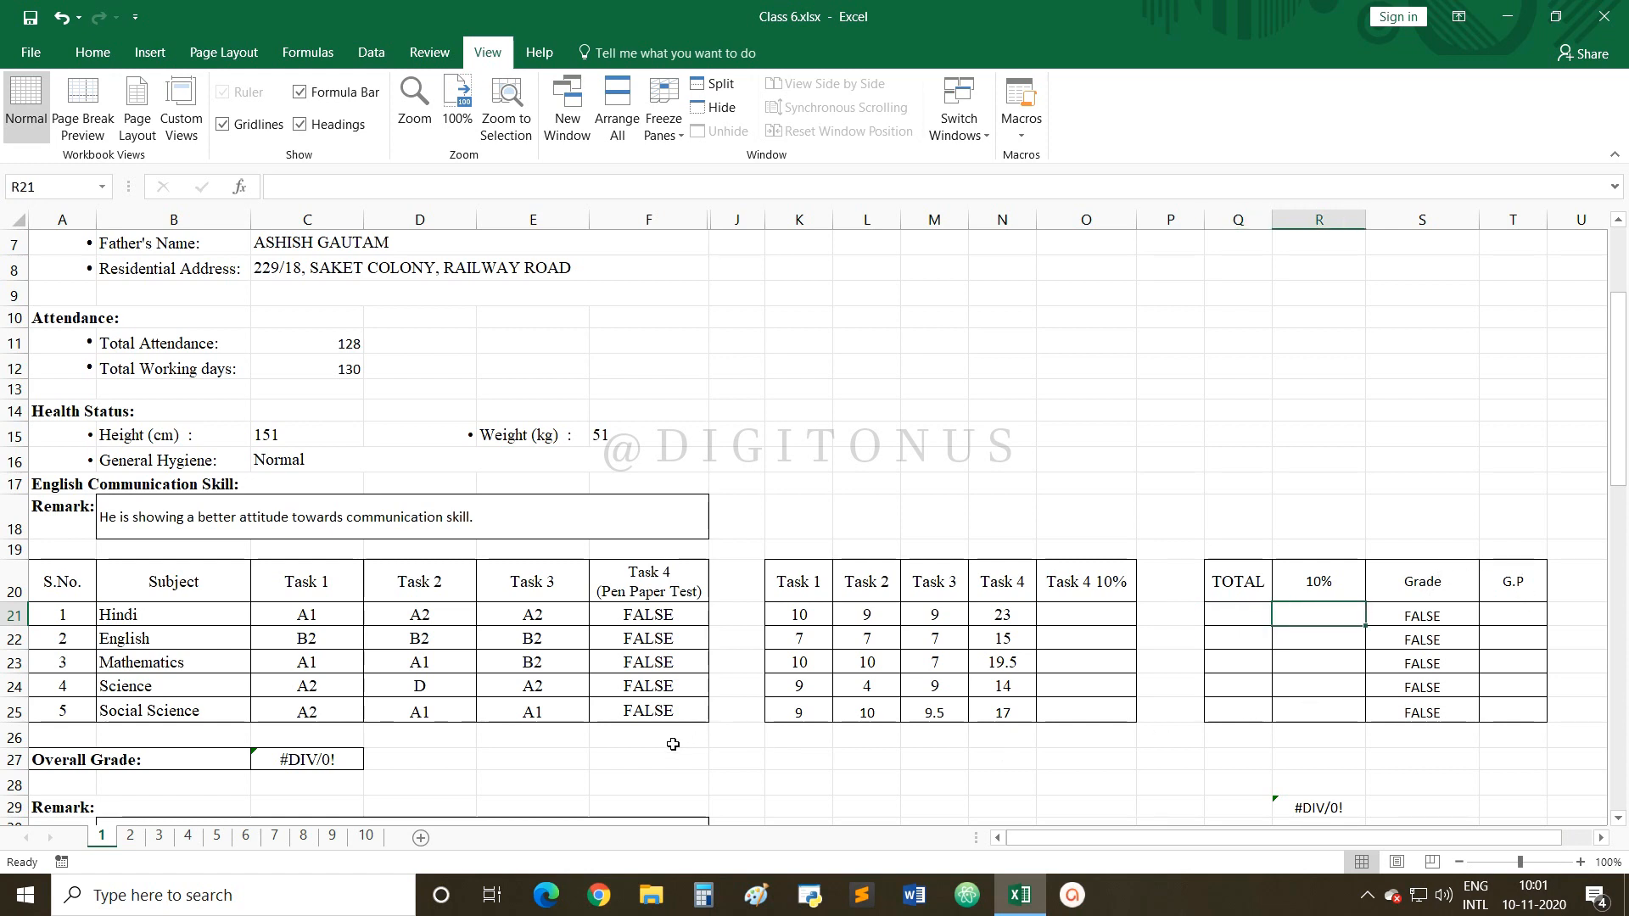
pyautogui.scroll(2, 674, 728)
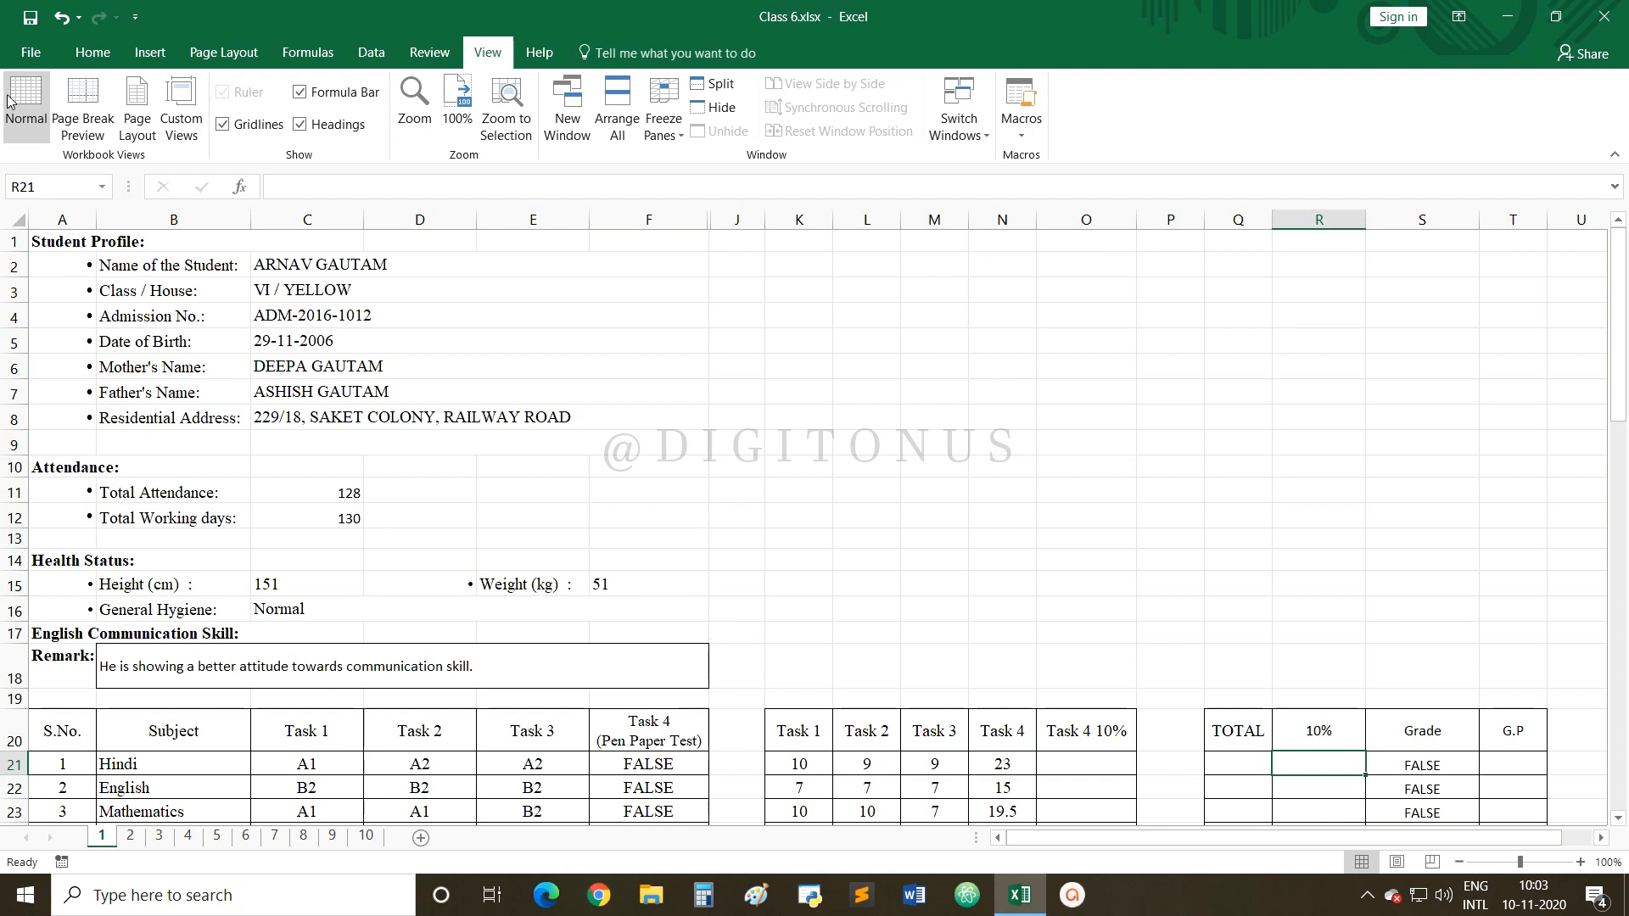
pyautogui.click(91, 51)
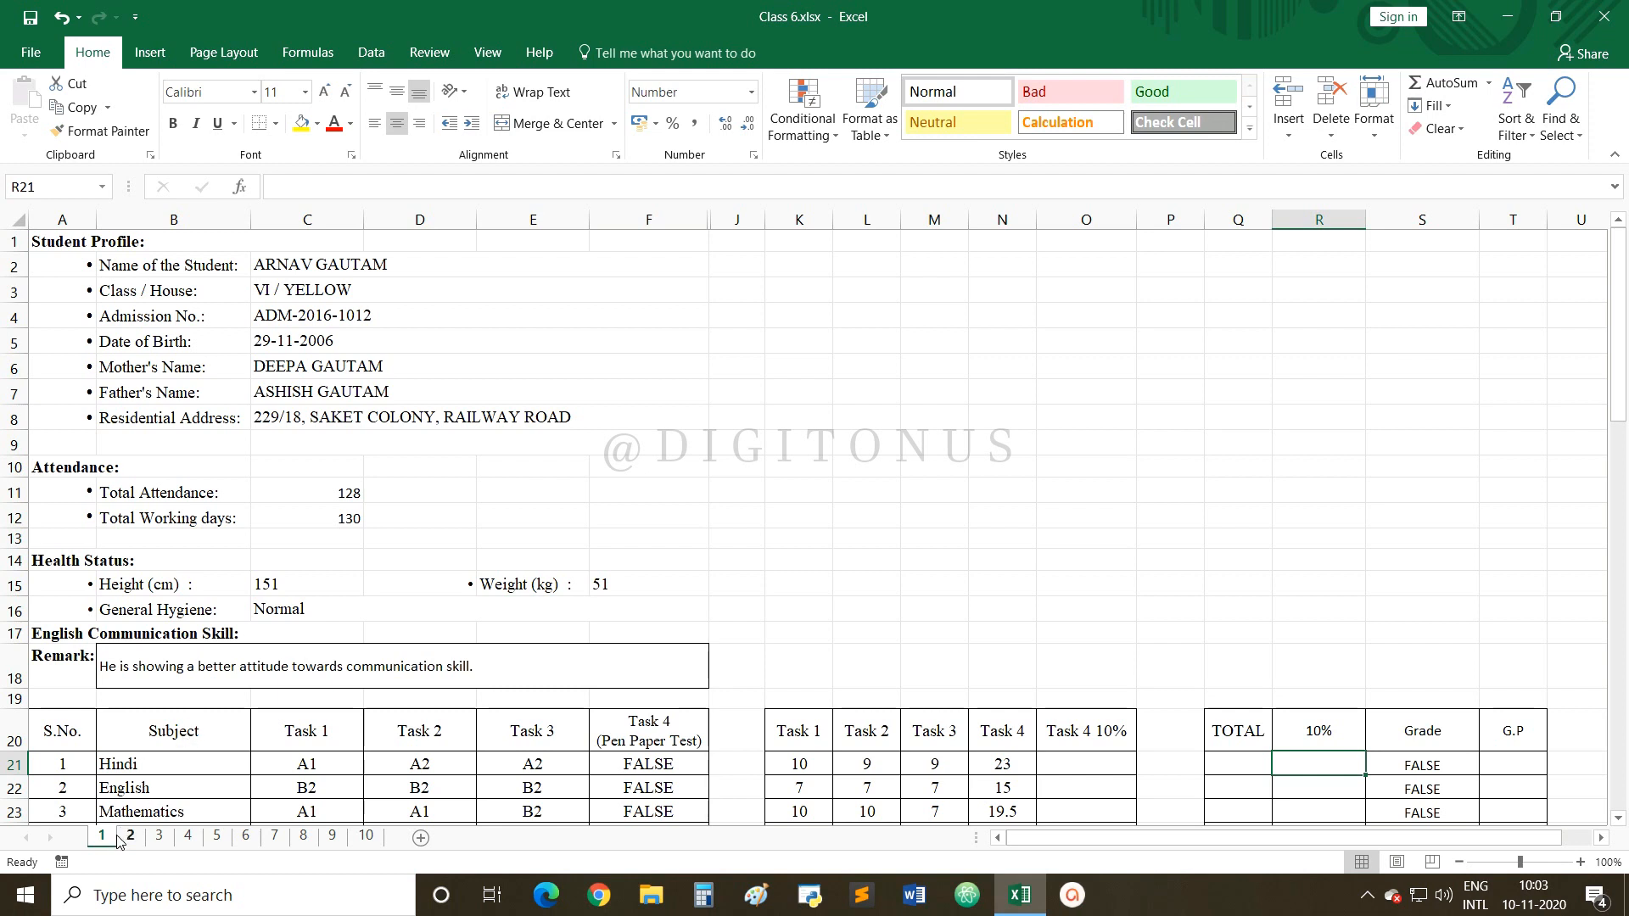
pyautogui.click(158, 837)
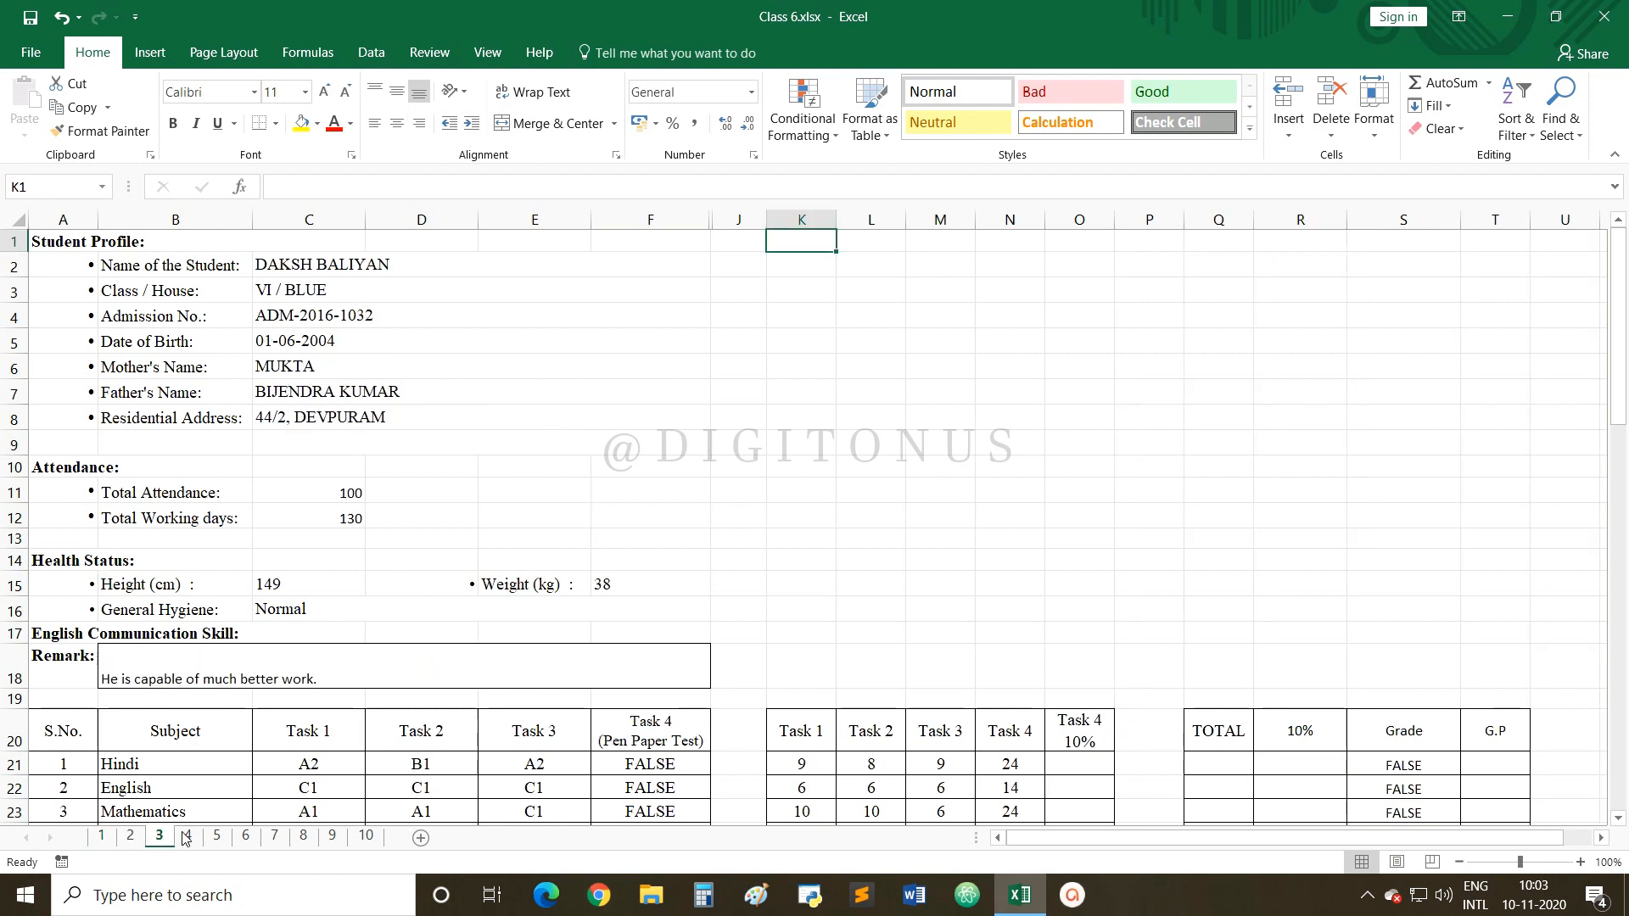
pyautogui.click(188, 836)
pyautogui.click(216, 836)
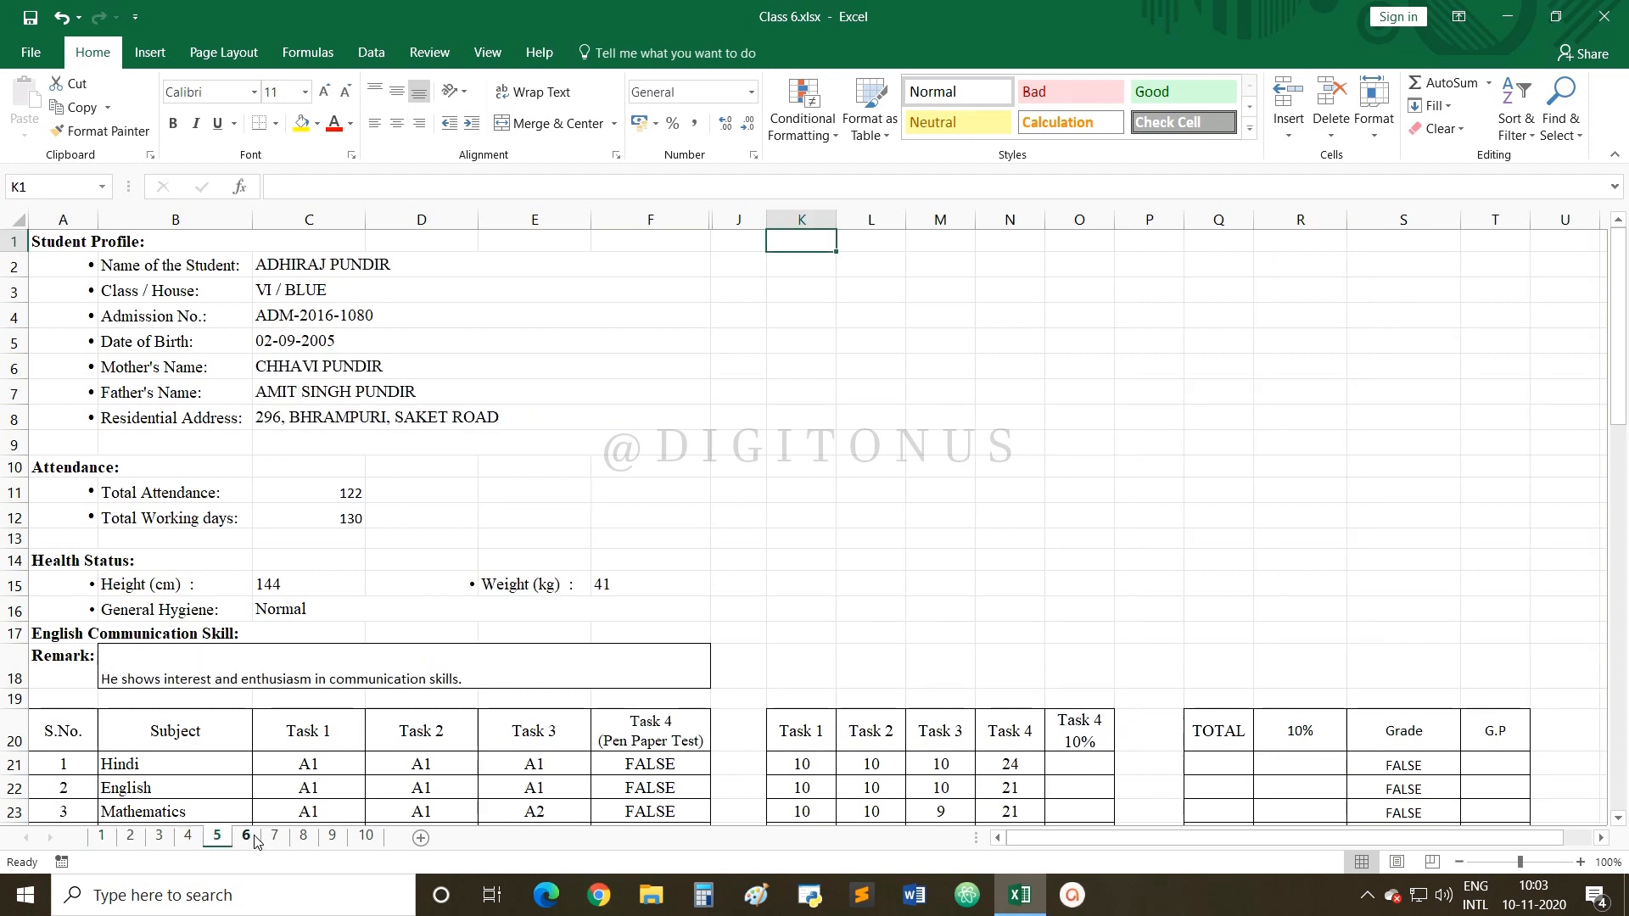
pyautogui.click(245, 837)
pyautogui.click(274, 837)
pyautogui.click(303, 836)
pyautogui.click(333, 838)
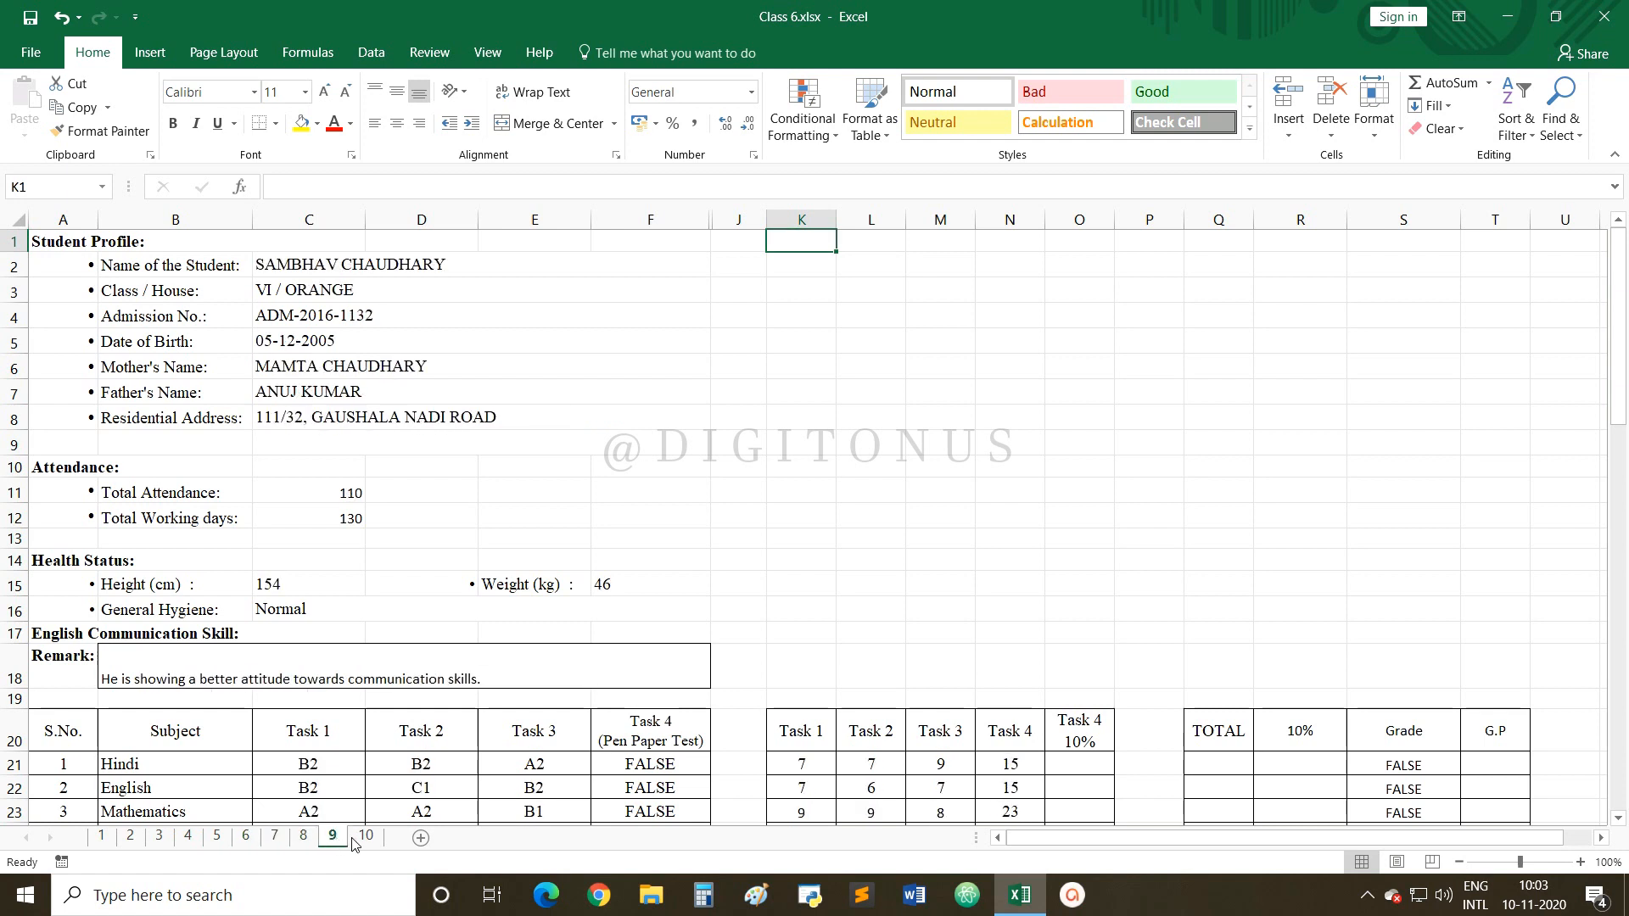
pyautogui.click(366, 837)
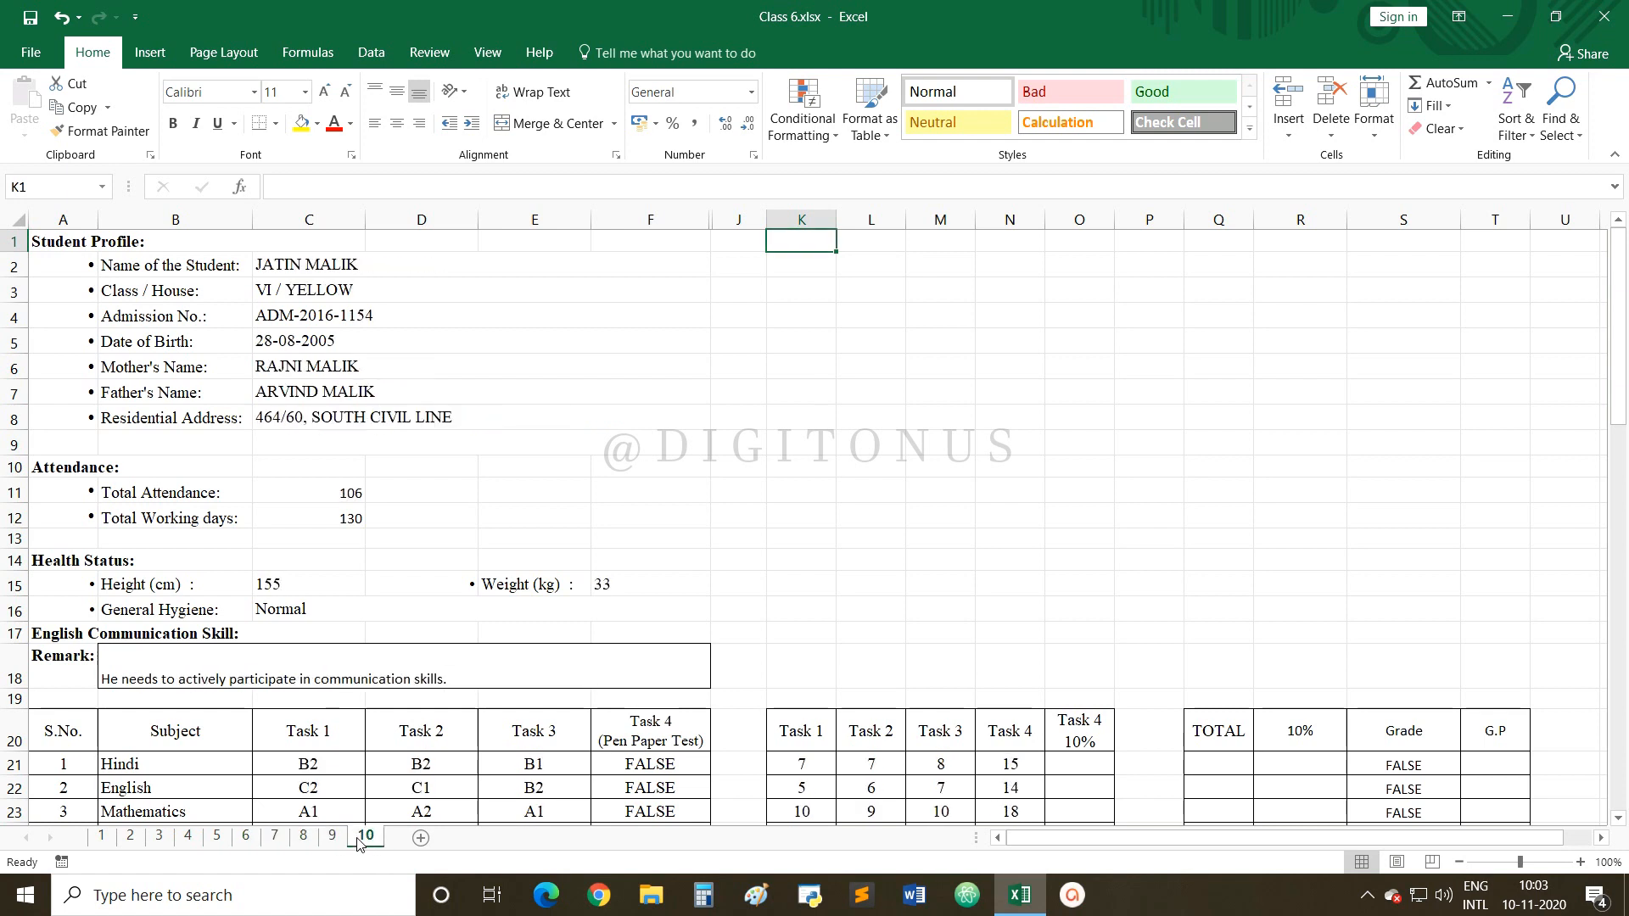
pyautogui.click(103, 837)
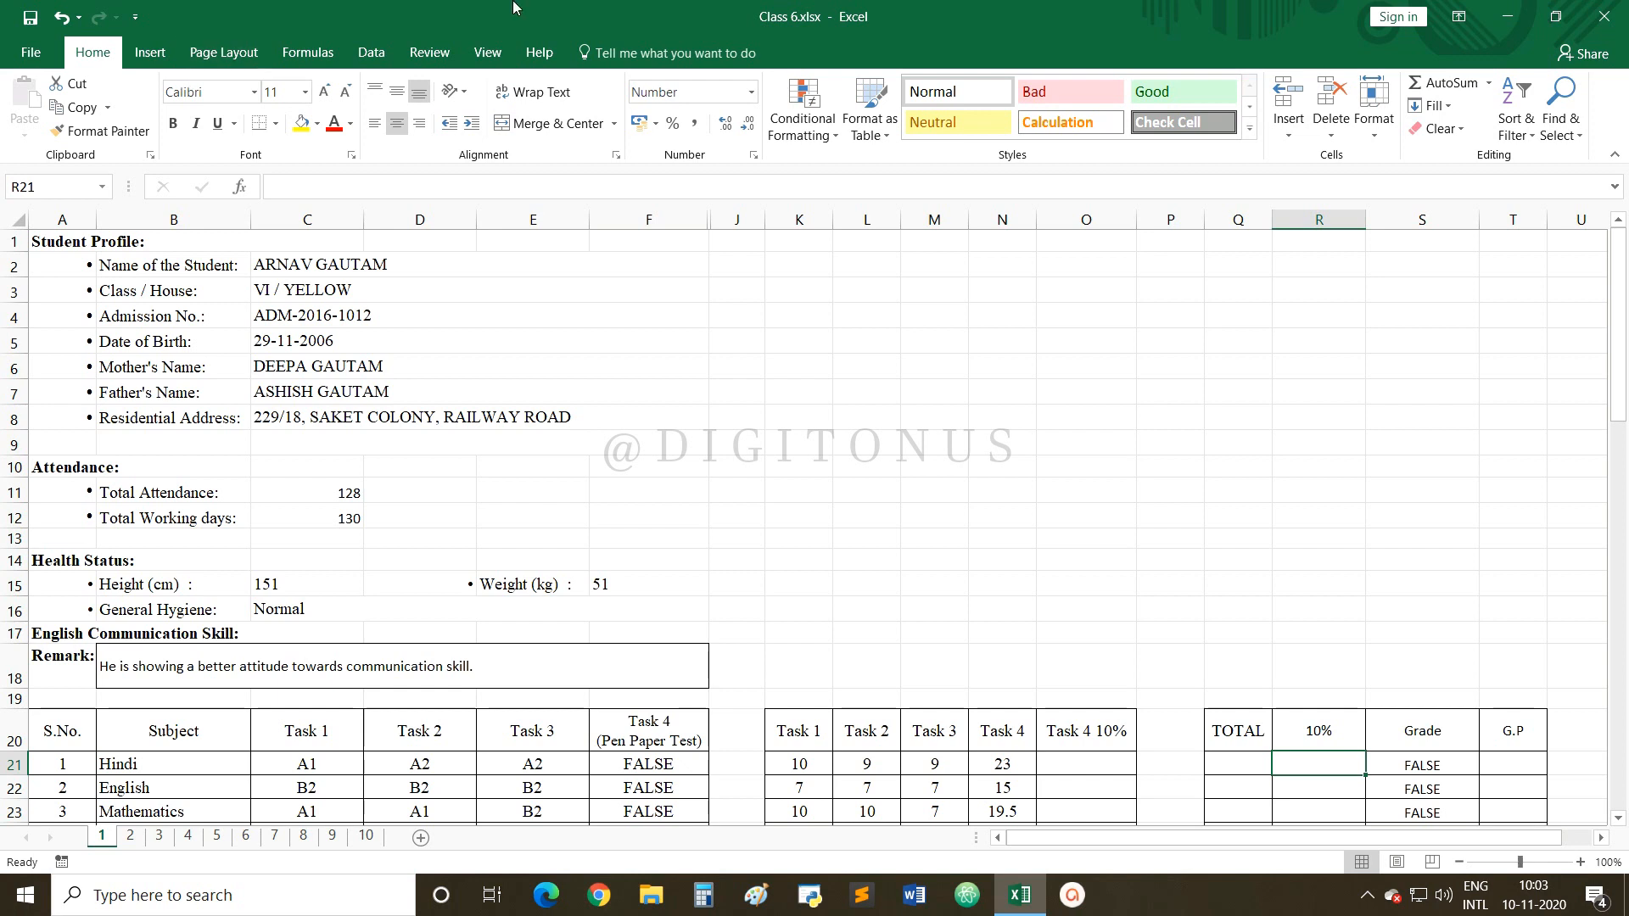
pyautogui.click(489, 53)
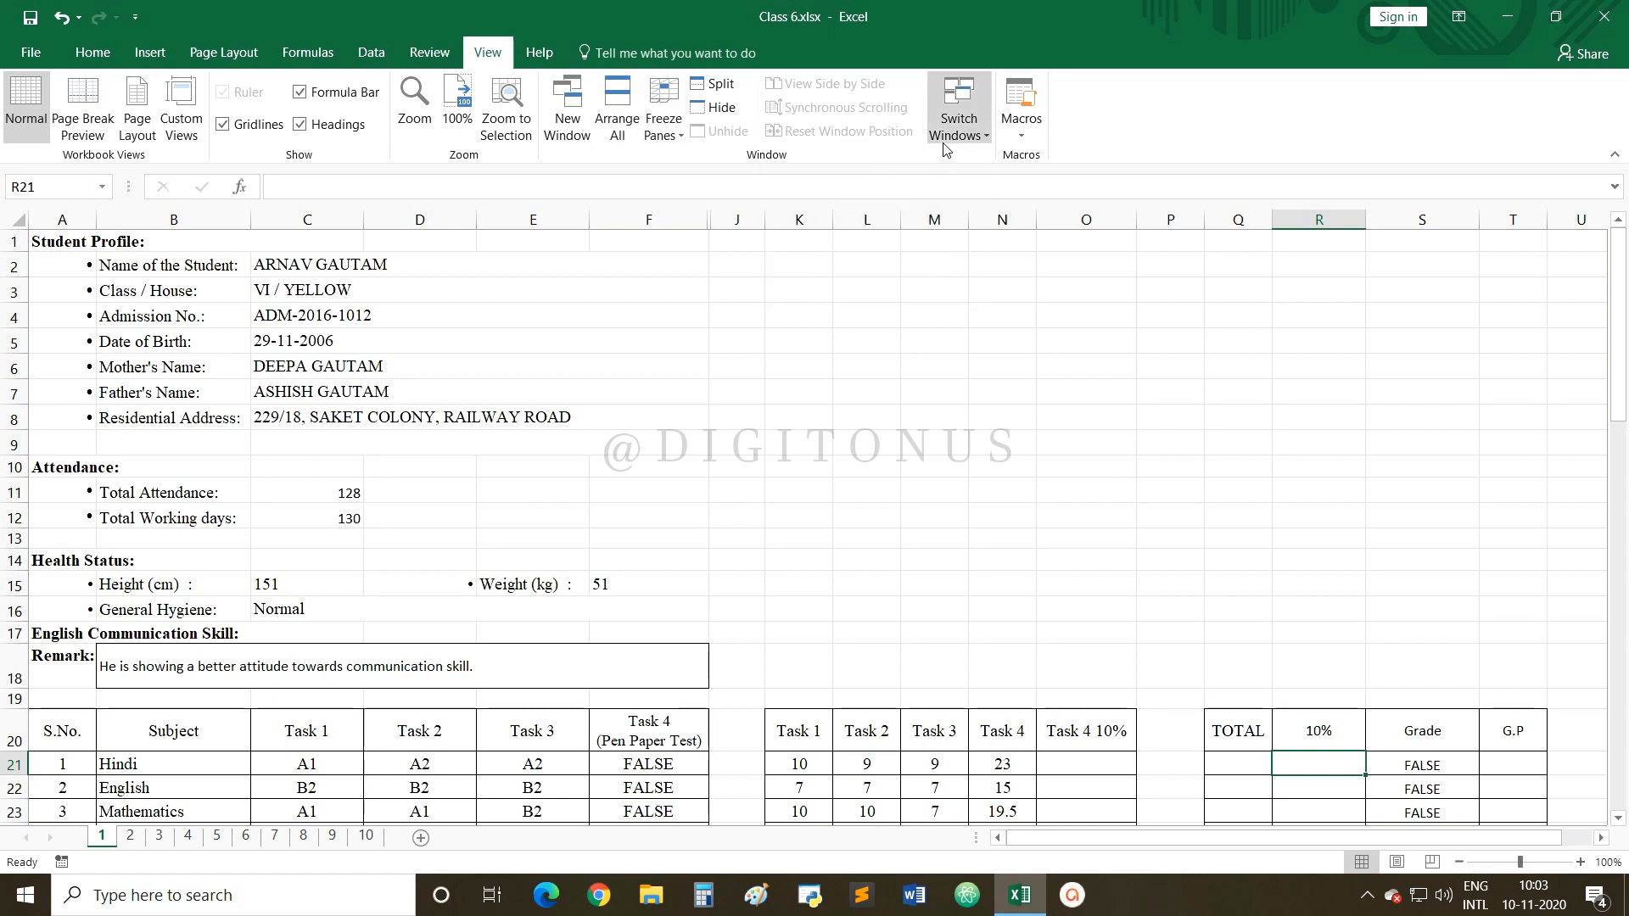
# Open Record Macro from the View tab's Macros menu to set up a new macro.
pyautogui.click(1023, 134)
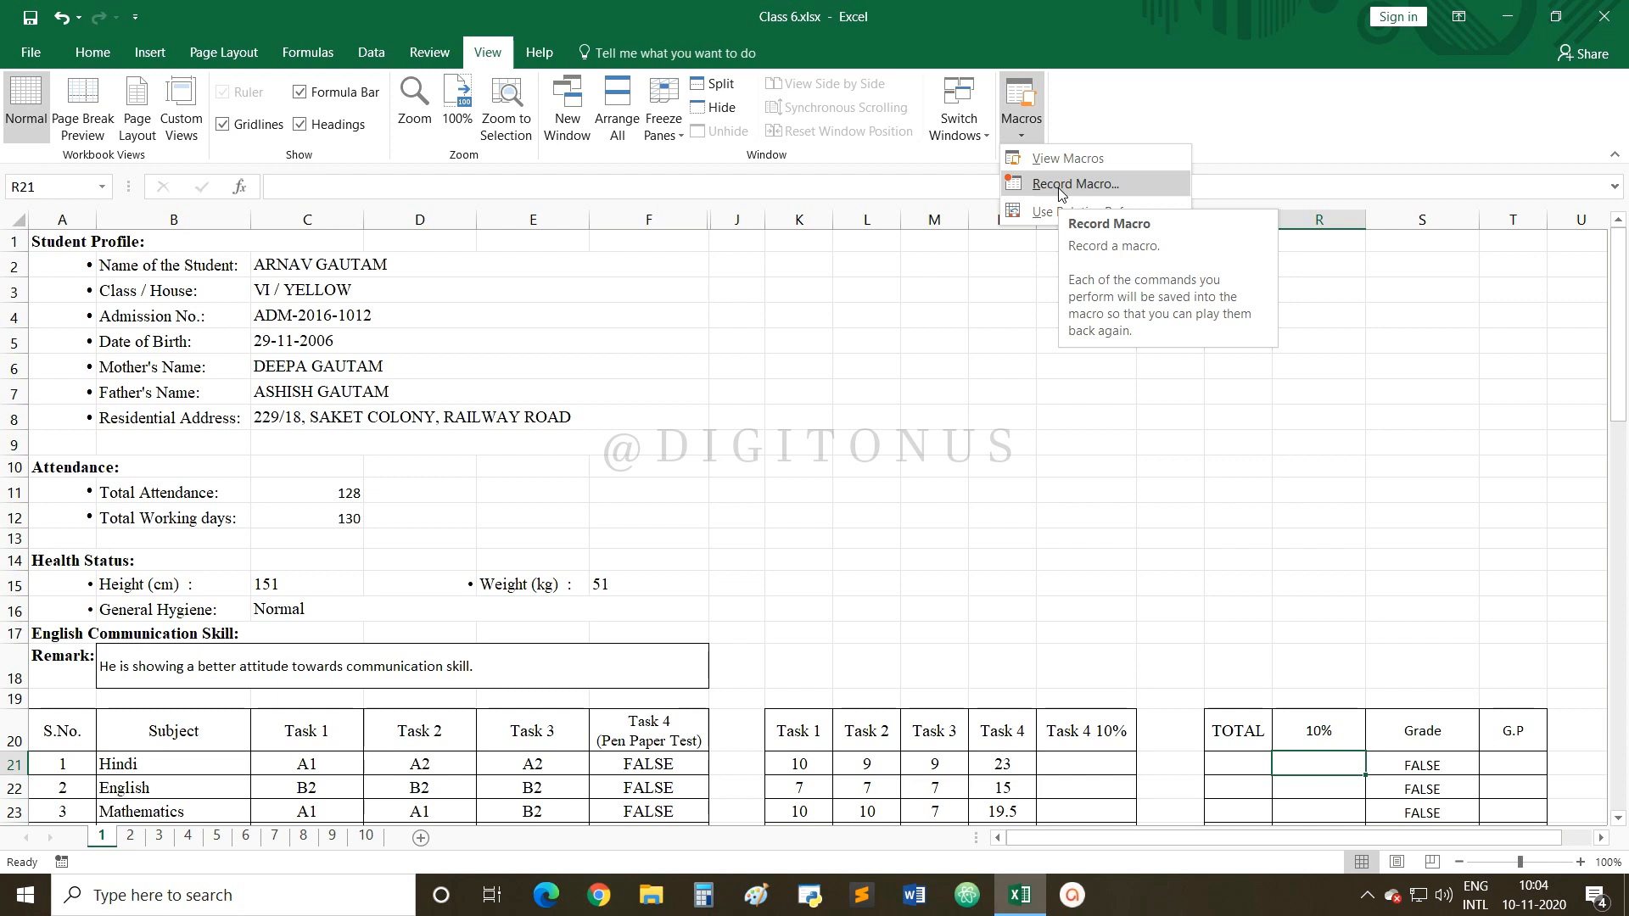
pyautogui.click(1059, 192)
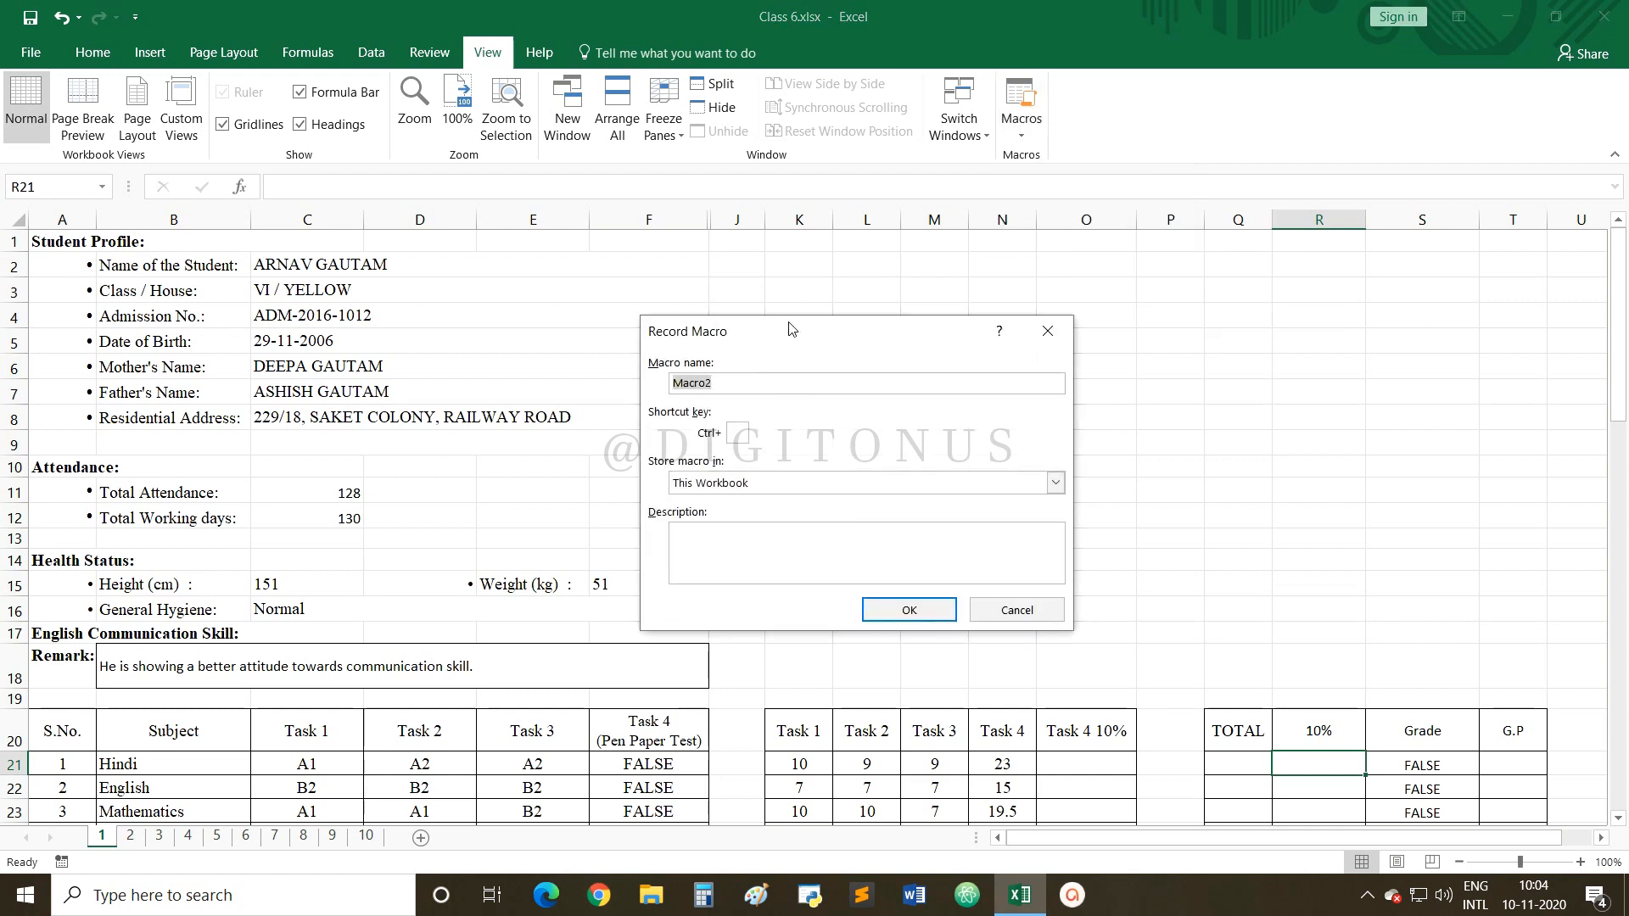
# Replace Macro2 with the name Result-1 and assign the shortcut key q.
pyautogui.click(721, 382)
pyautogui.moveTo(719, 388); pyautogui.dragTo(670, 382)
pyautogui.write('Resu')
pyautogui.write('lt')
pyautogui.write('-1')
pyautogui.write('q')
pyautogui.click(773, 485)
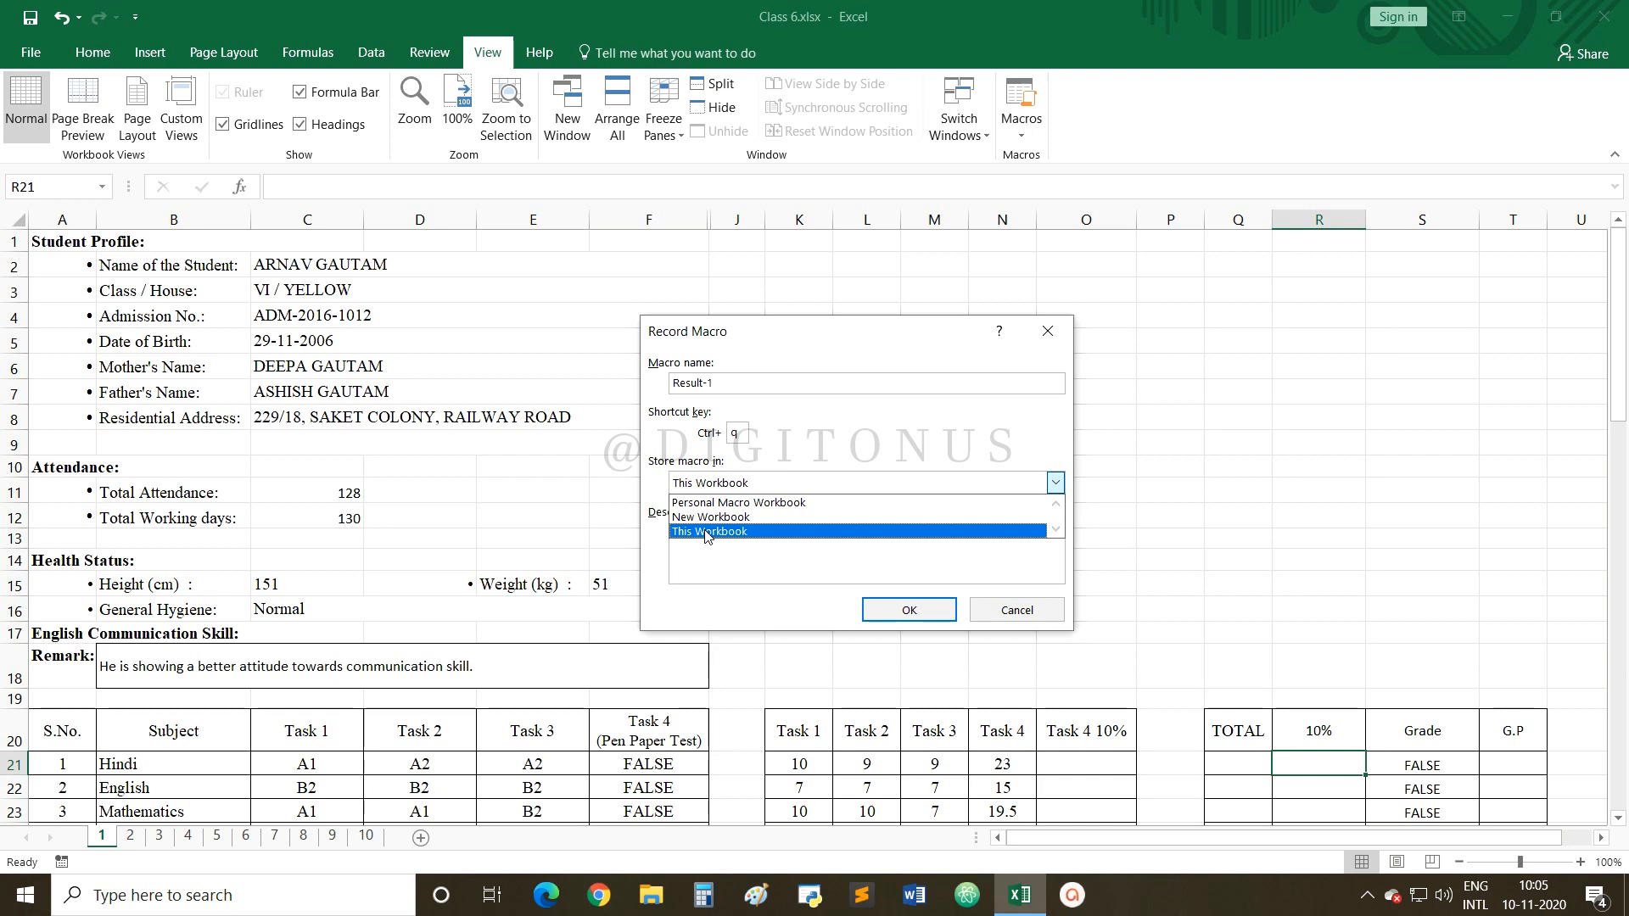
# Store the macro in This Workbook with the description 'calculating total and grades'.
pyautogui.click(705, 533)
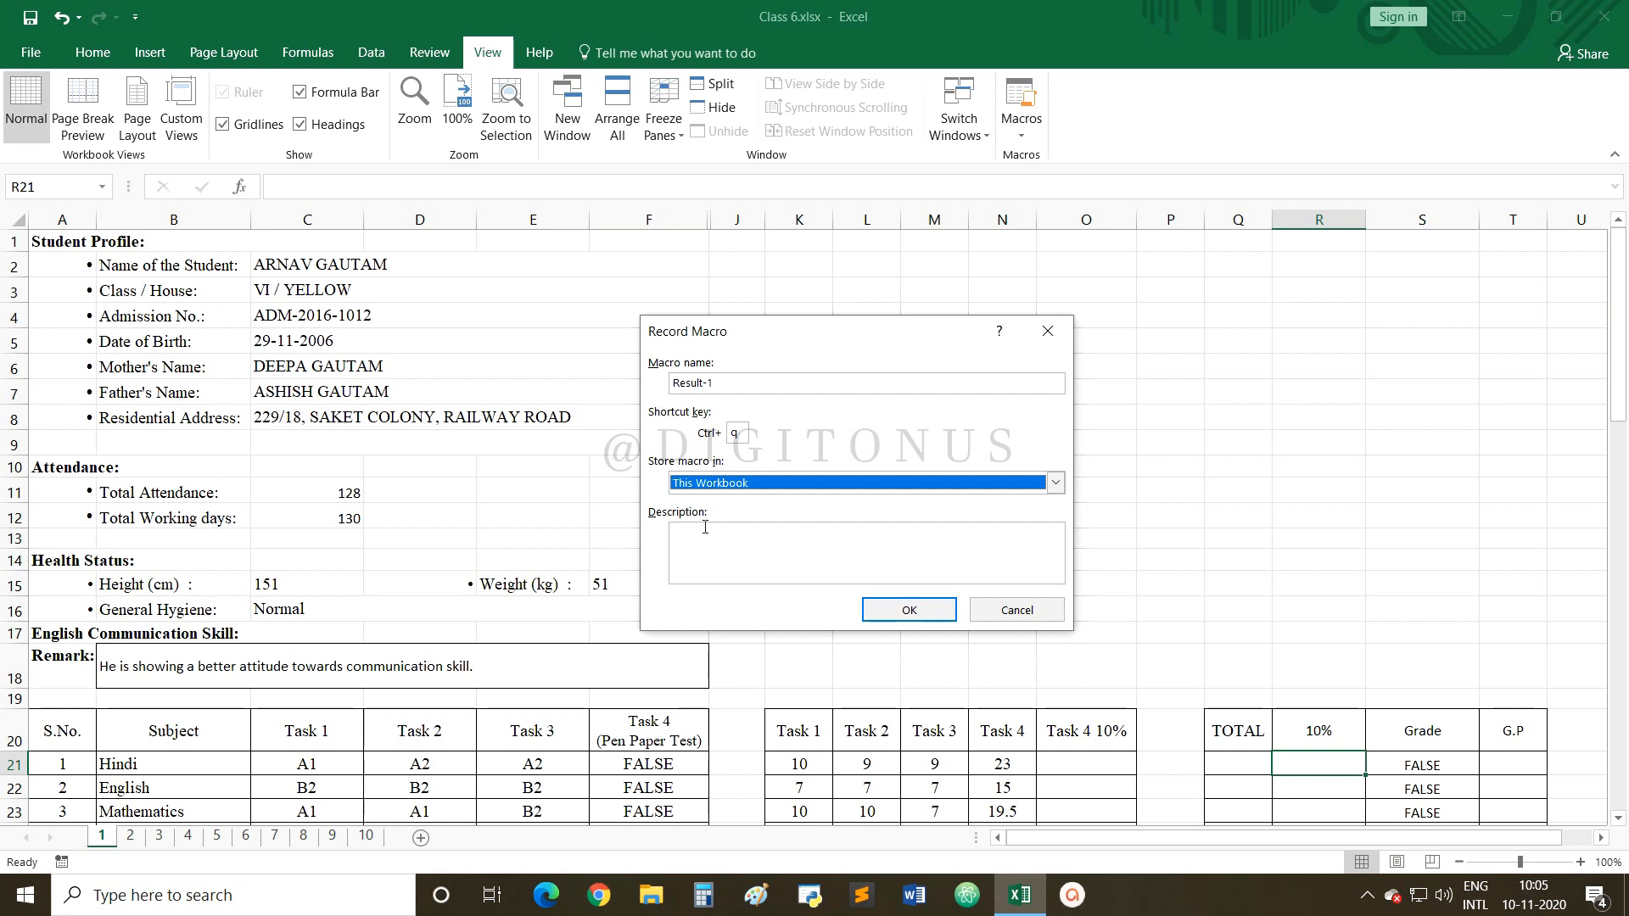
pyautogui.click(699, 532)
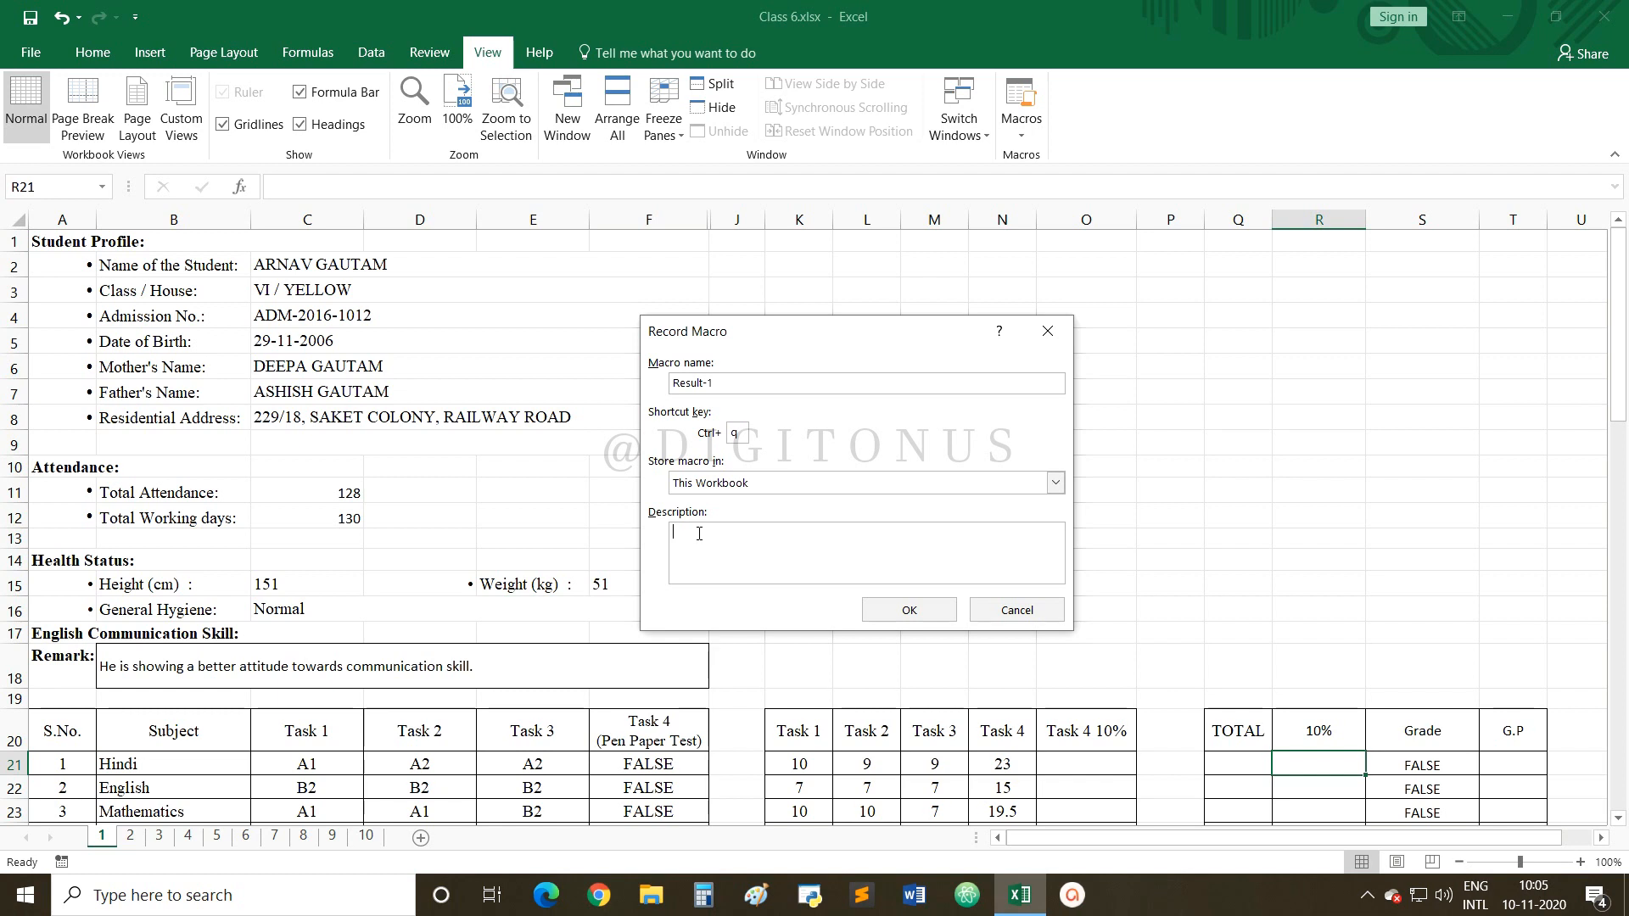
pyautogui.write('calculating toal and grades')
pyautogui.click(742, 533)
pyautogui.write('t')
# Rename the macro to Result after the hyphenated name is rejected, and start recording.
pyautogui.click(898, 611)
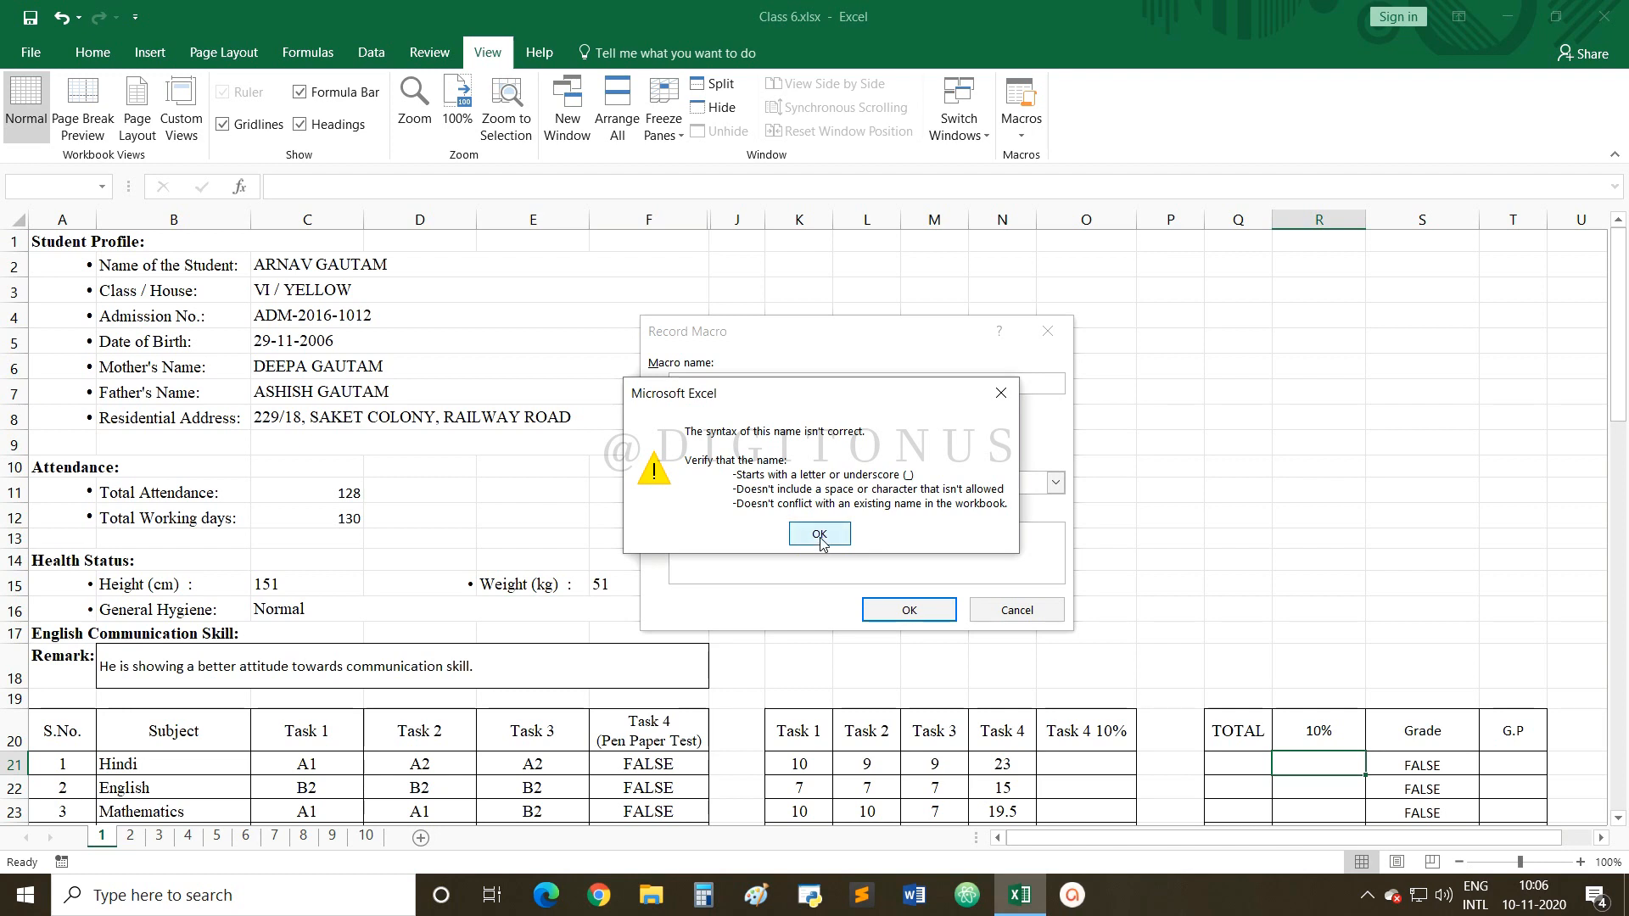
pyautogui.click(819, 534)
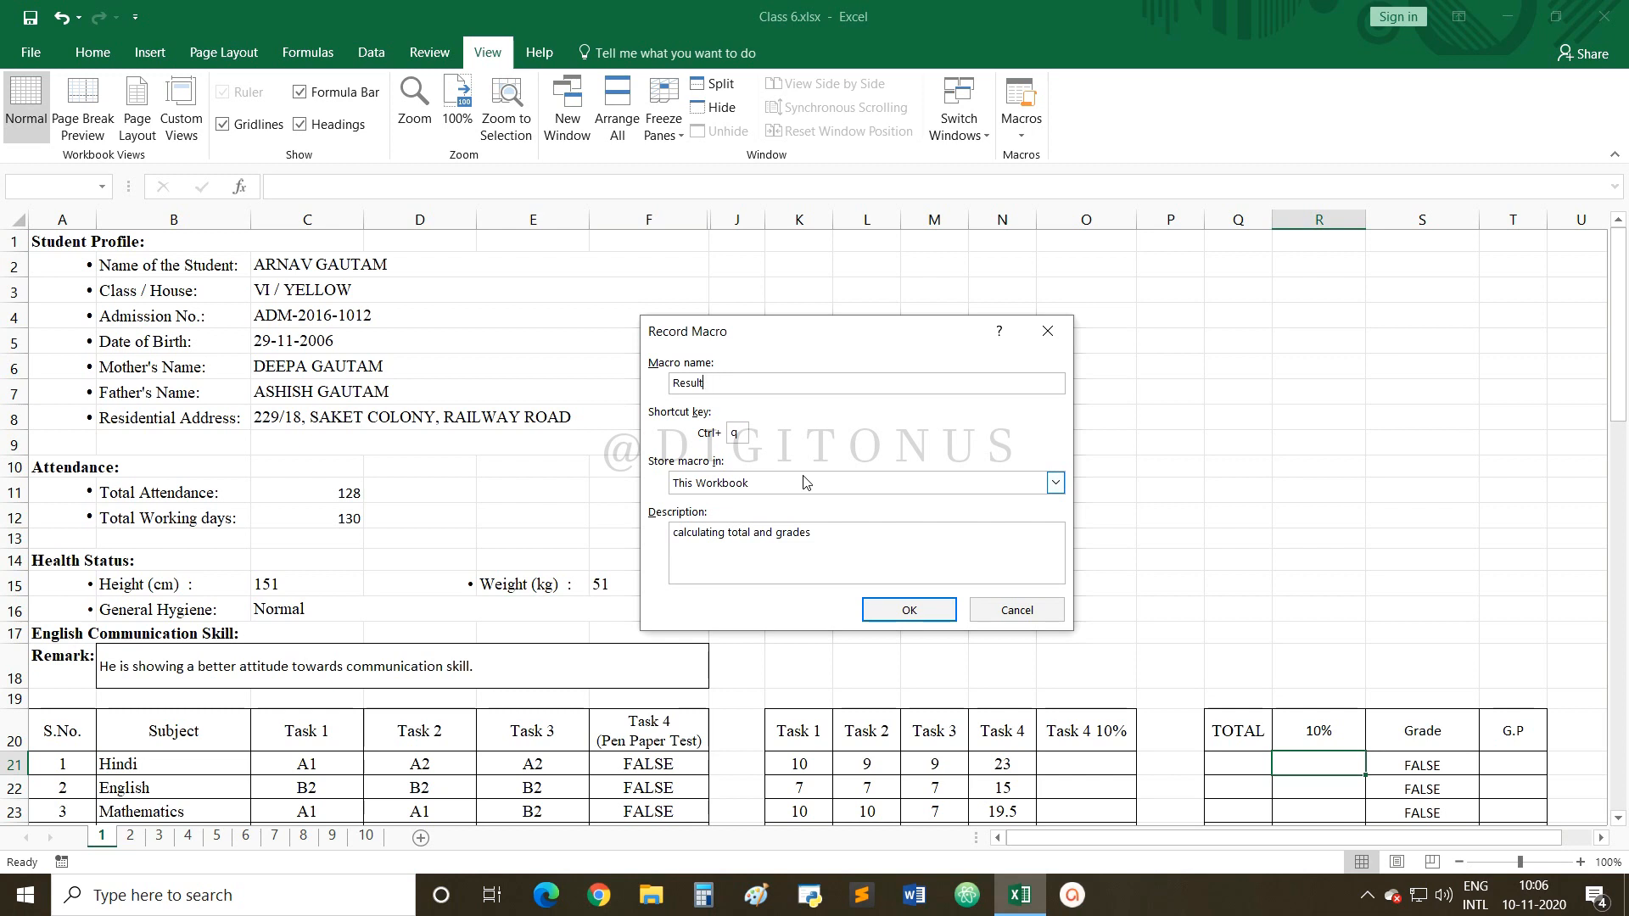
pyautogui.click(876, 610)
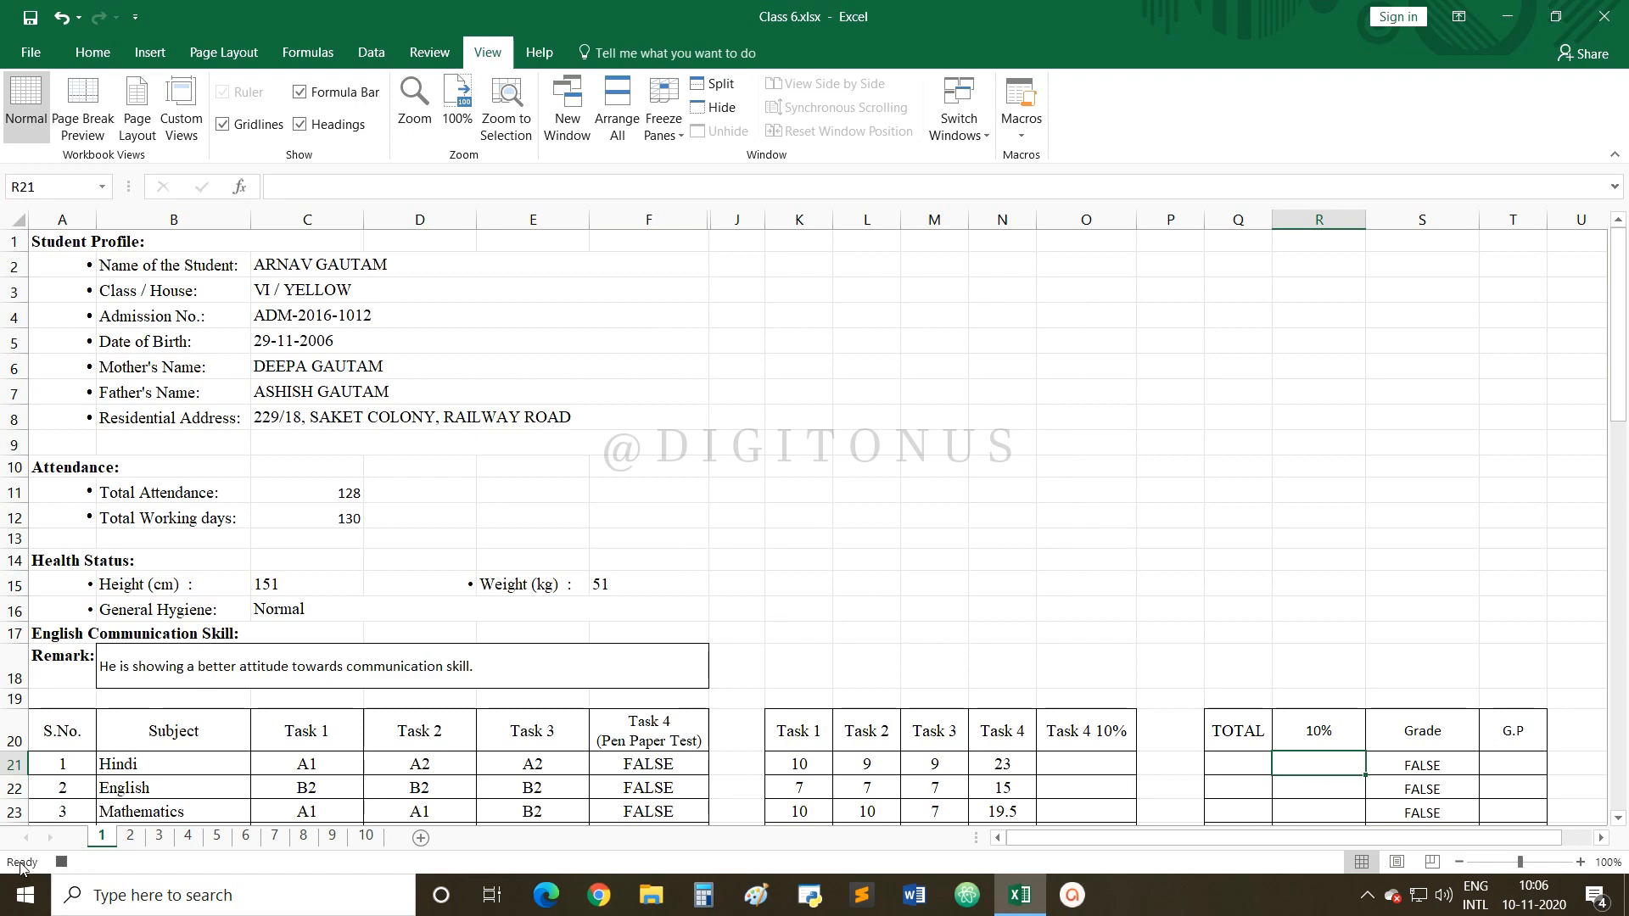
pyautogui.click(1579, 861)
pyautogui.click(1580, 862)
pyautogui.click(1580, 862)
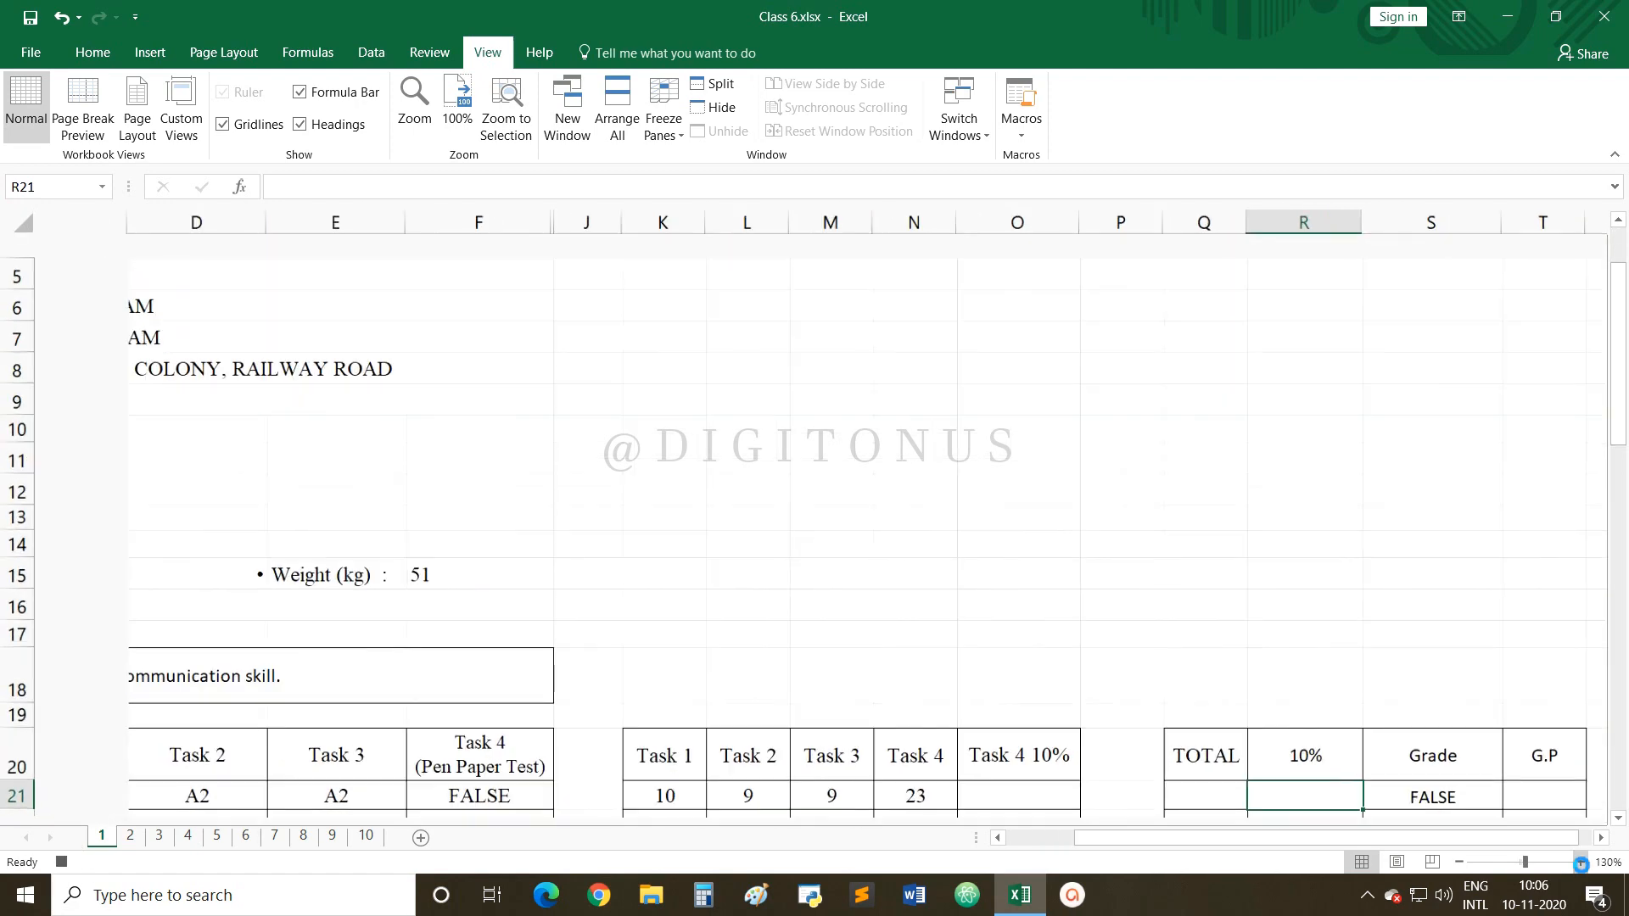
pyautogui.click(1580, 862)
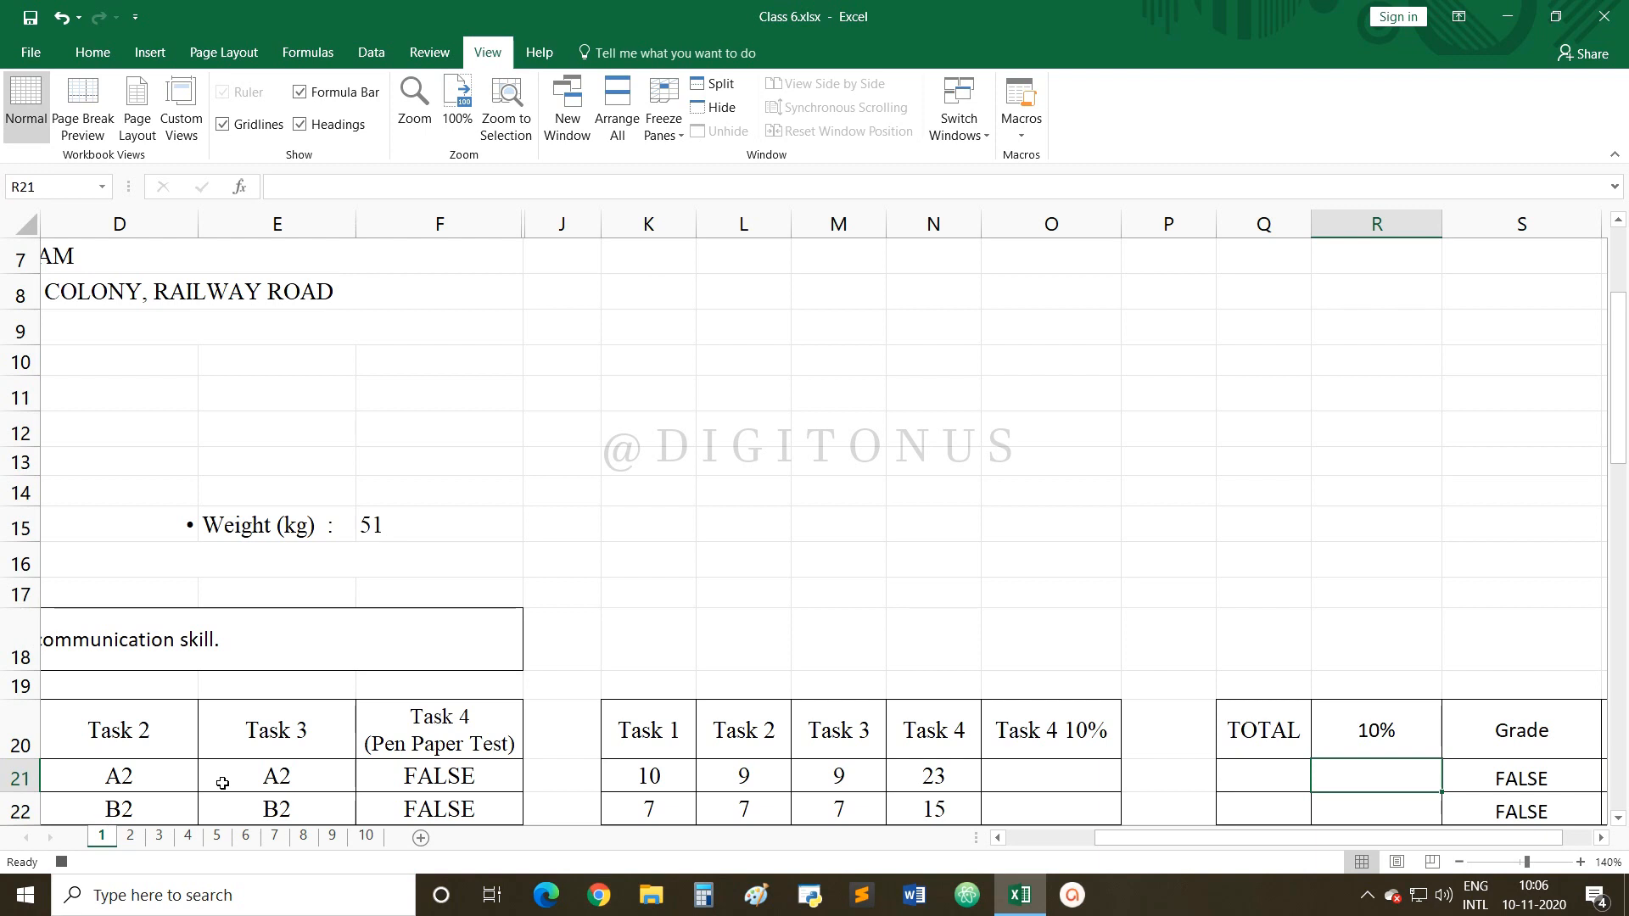
pyautogui.click(1024, 838)
pyautogui.scroll(-1, 927, 791)
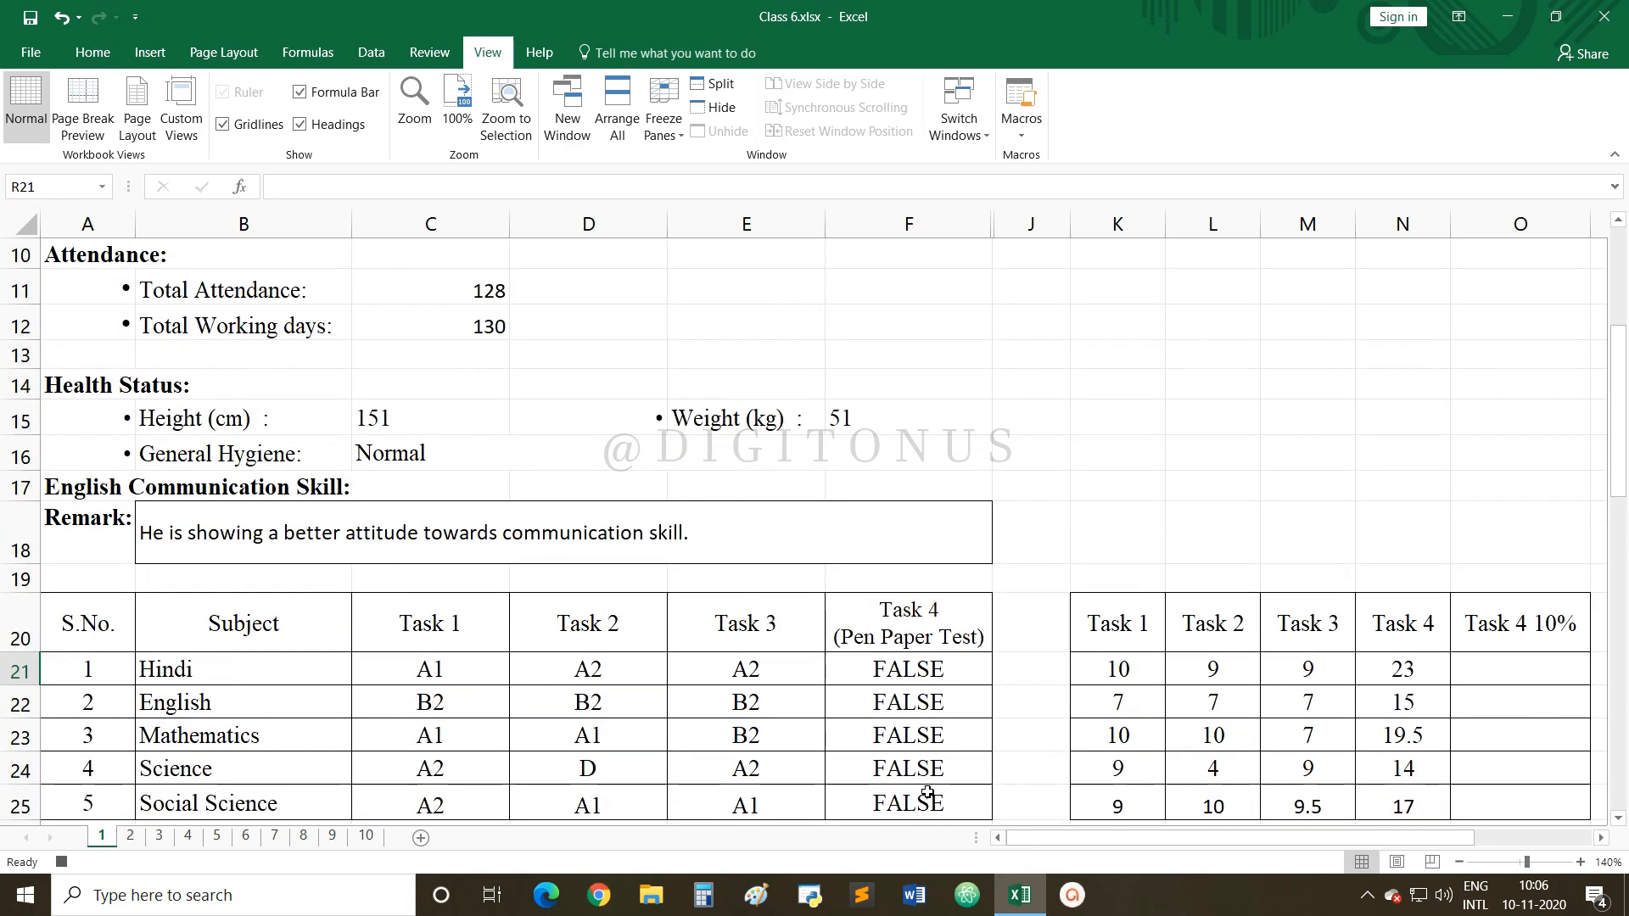
pyautogui.moveTo(1004, 837); pyautogui.dragTo(1100, 840)
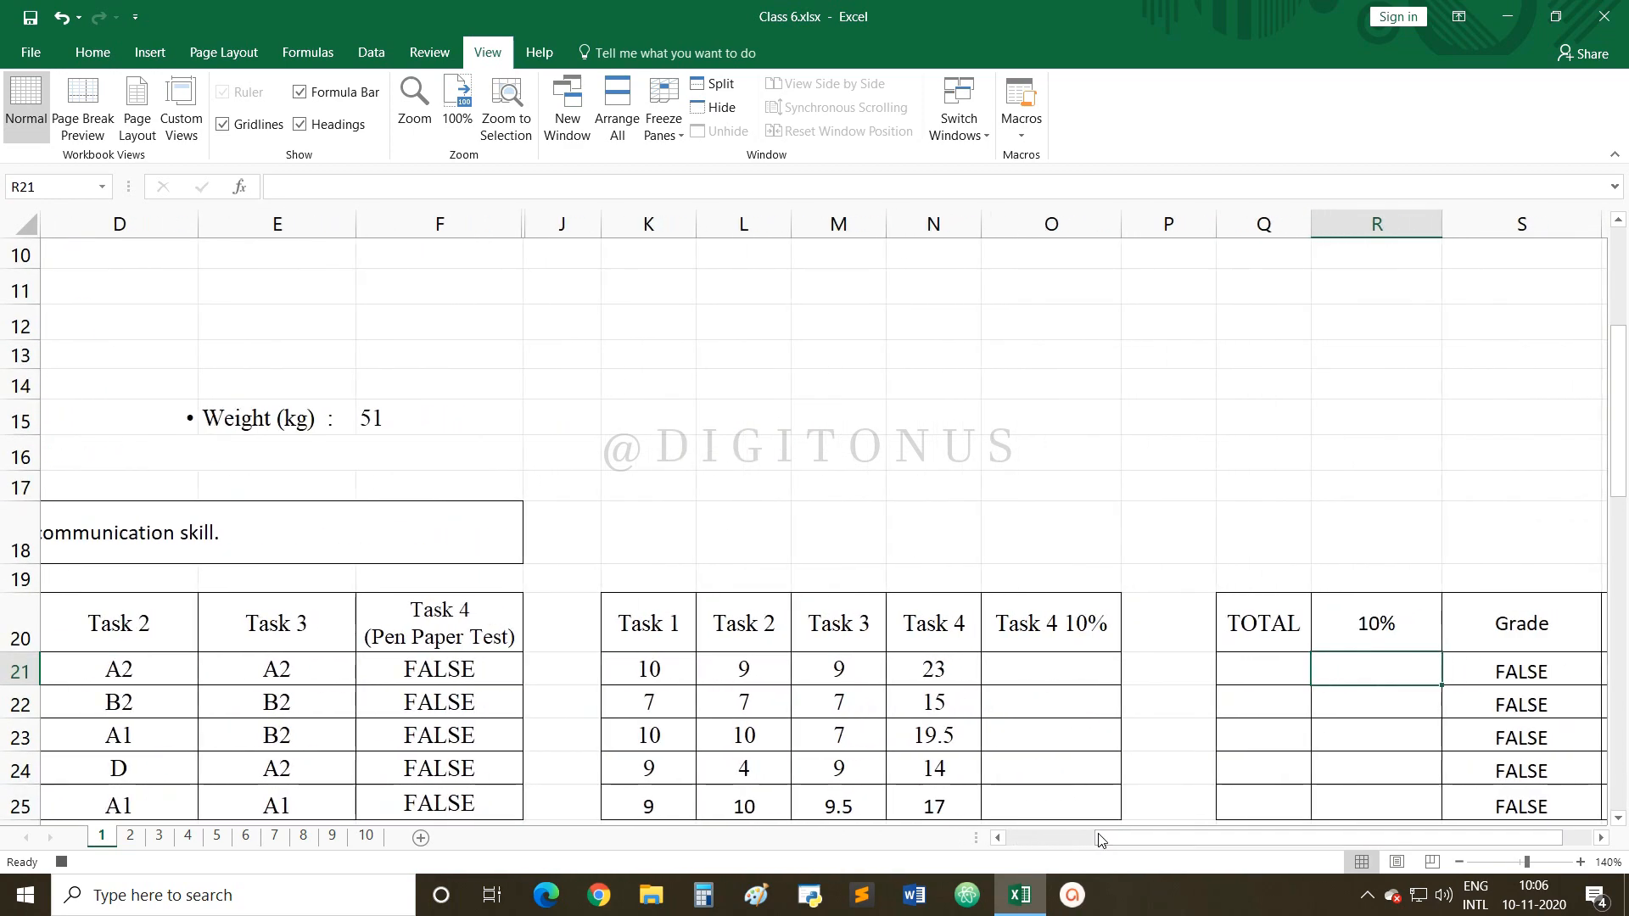
pyautogui.click(1047, 664)
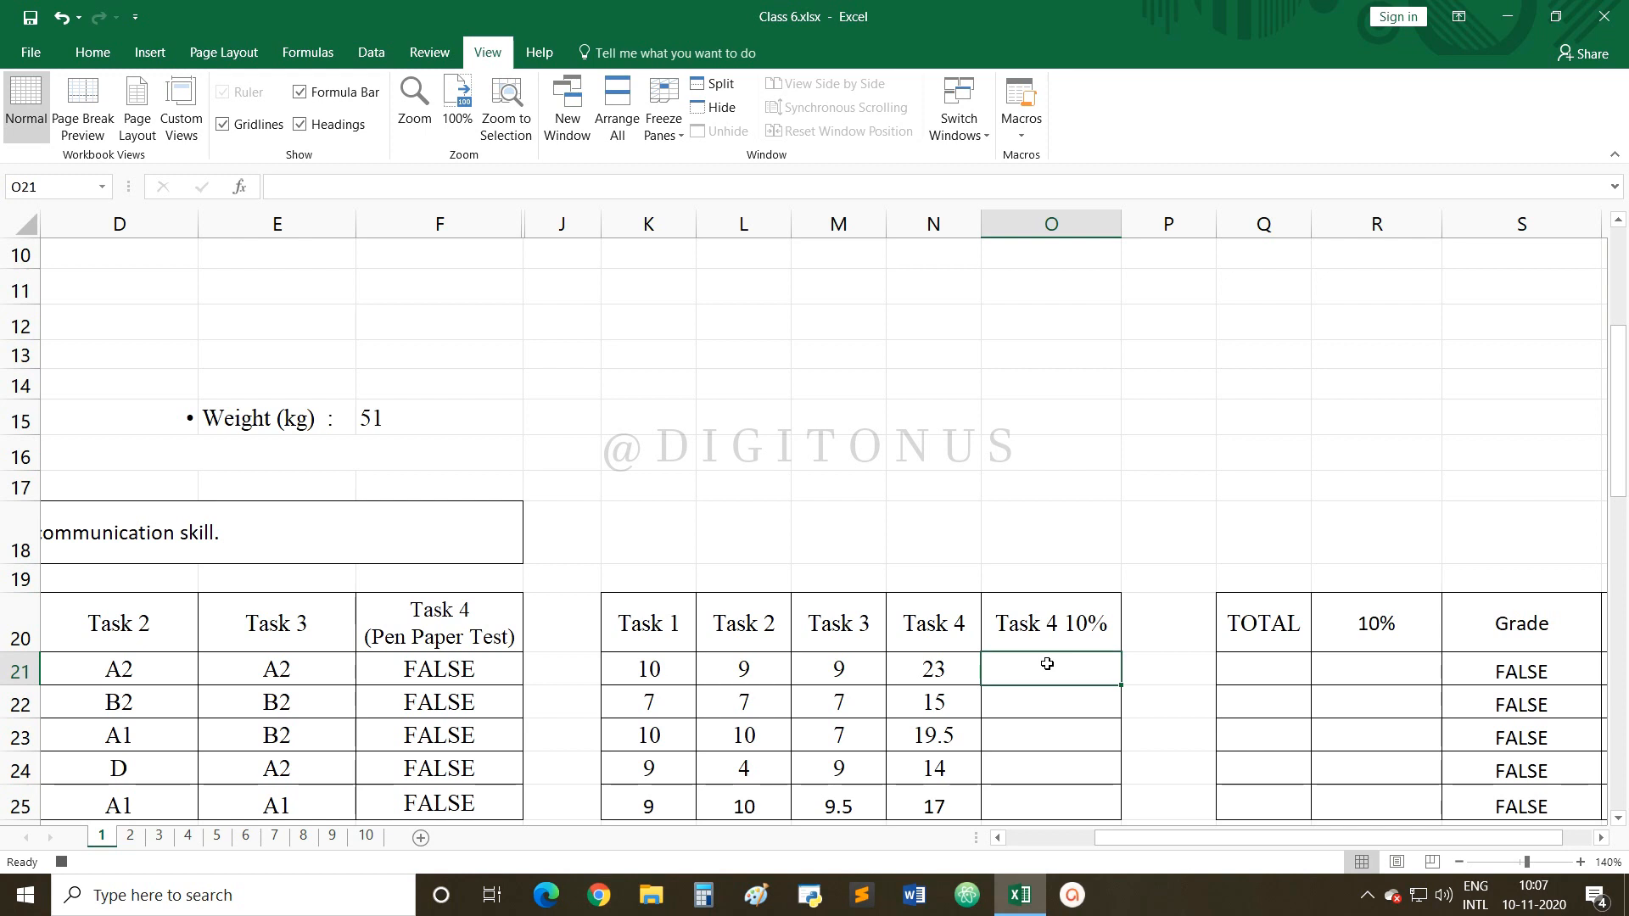
# Enter =N21/3 in O21 and fill it down to O25, giving 7.67 to 5.67.
pyautogui.click(946, 668)
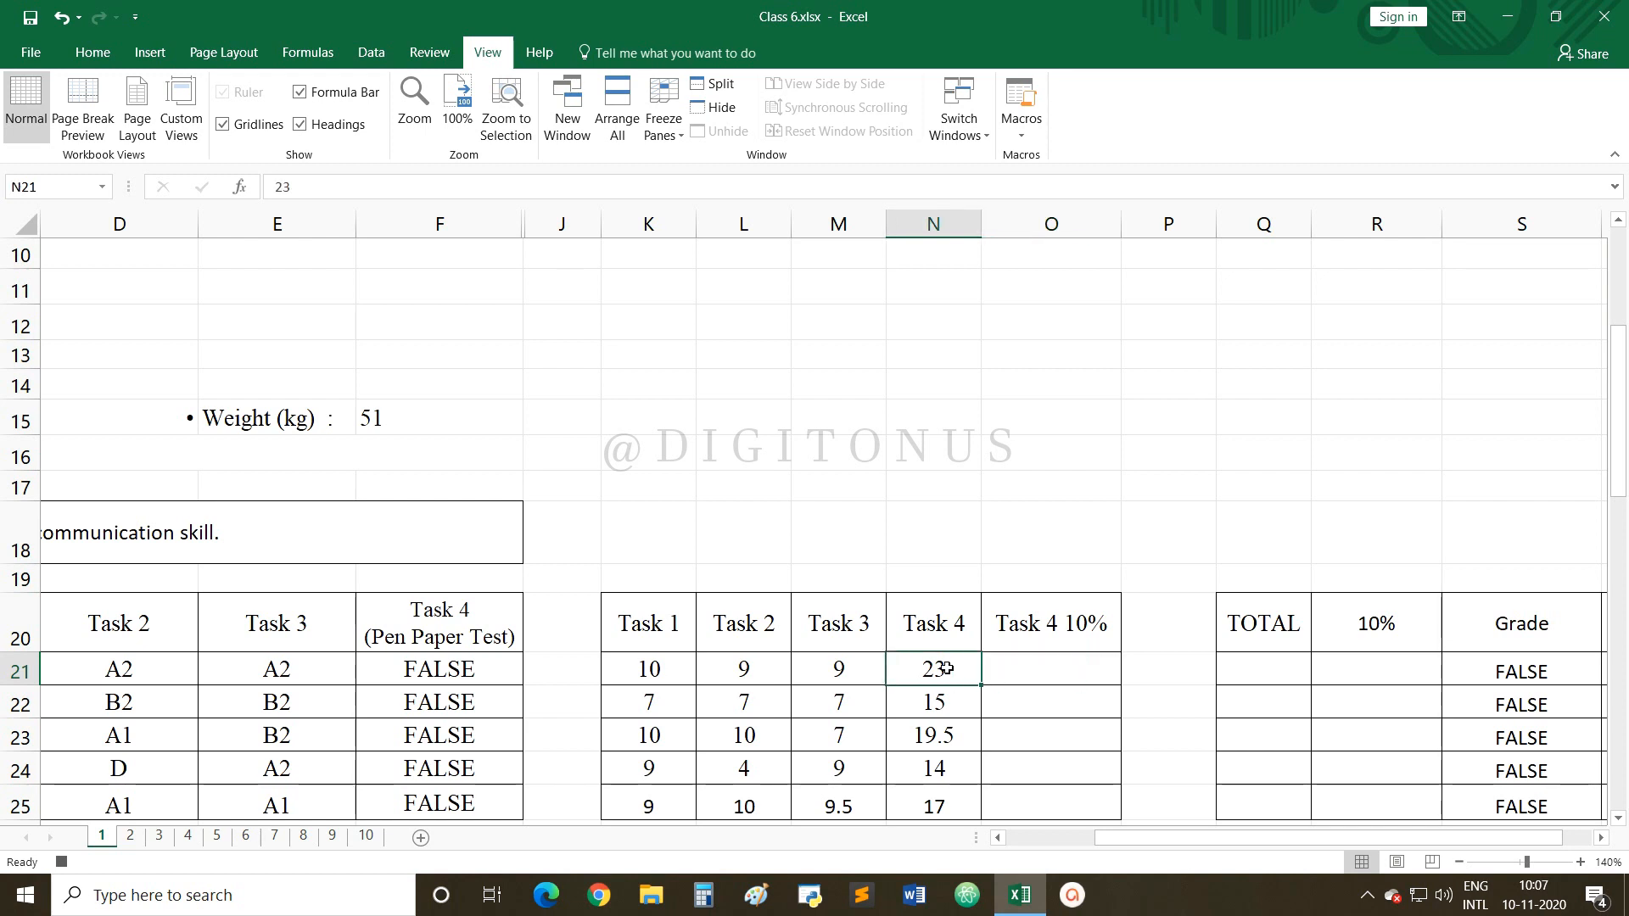
pyautogui.click(1035, 670)
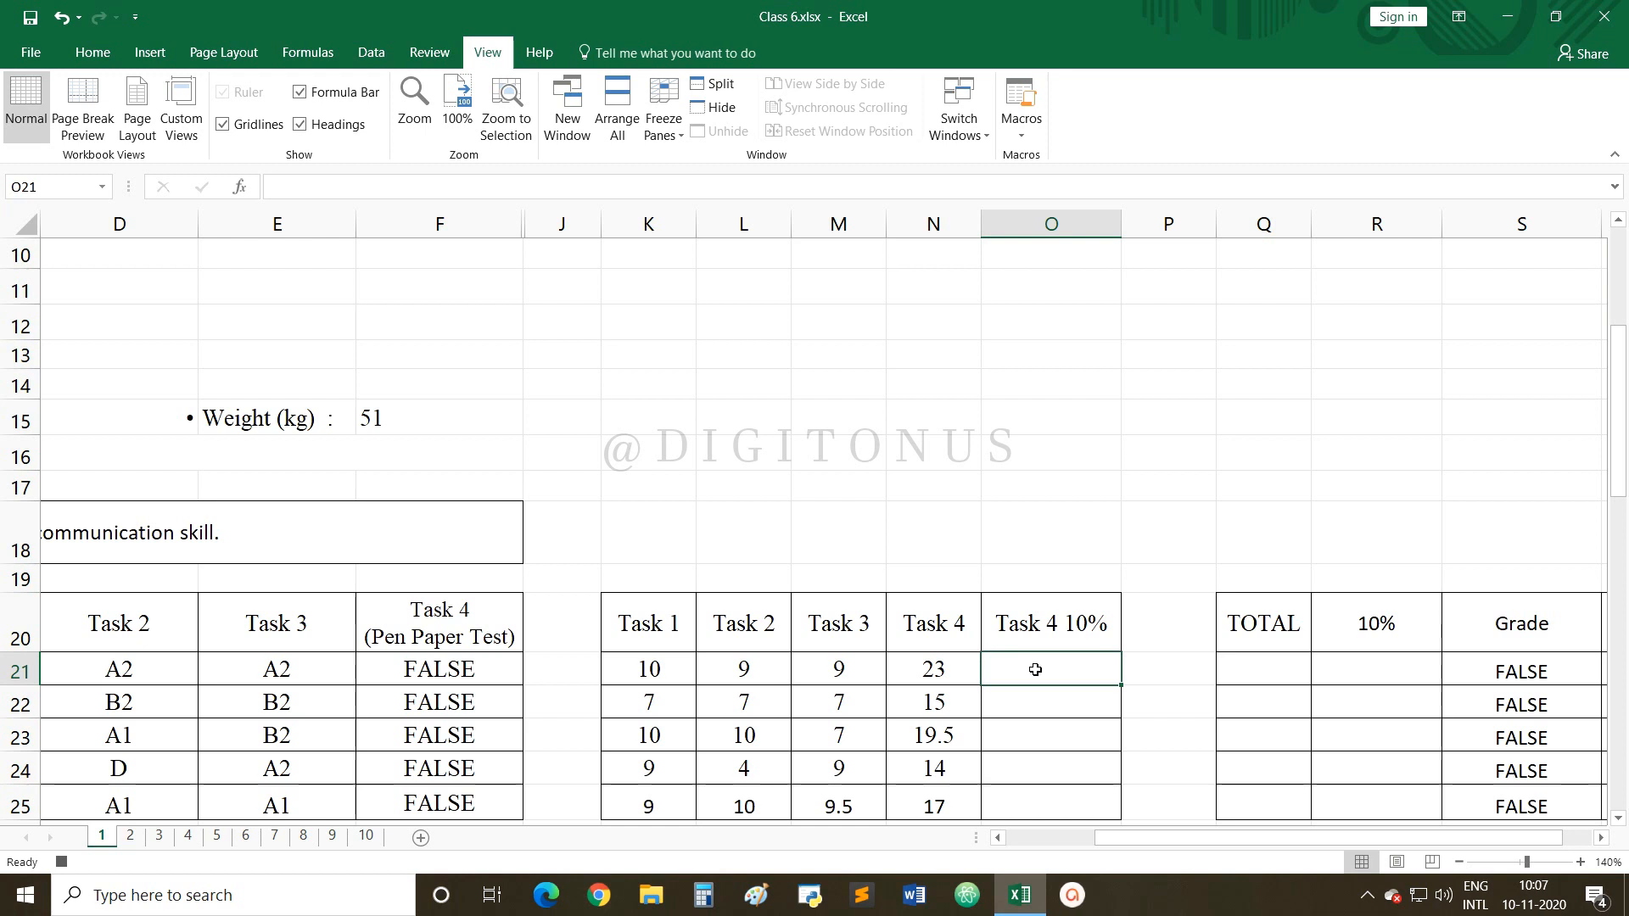
pyautogui.write('=N21')
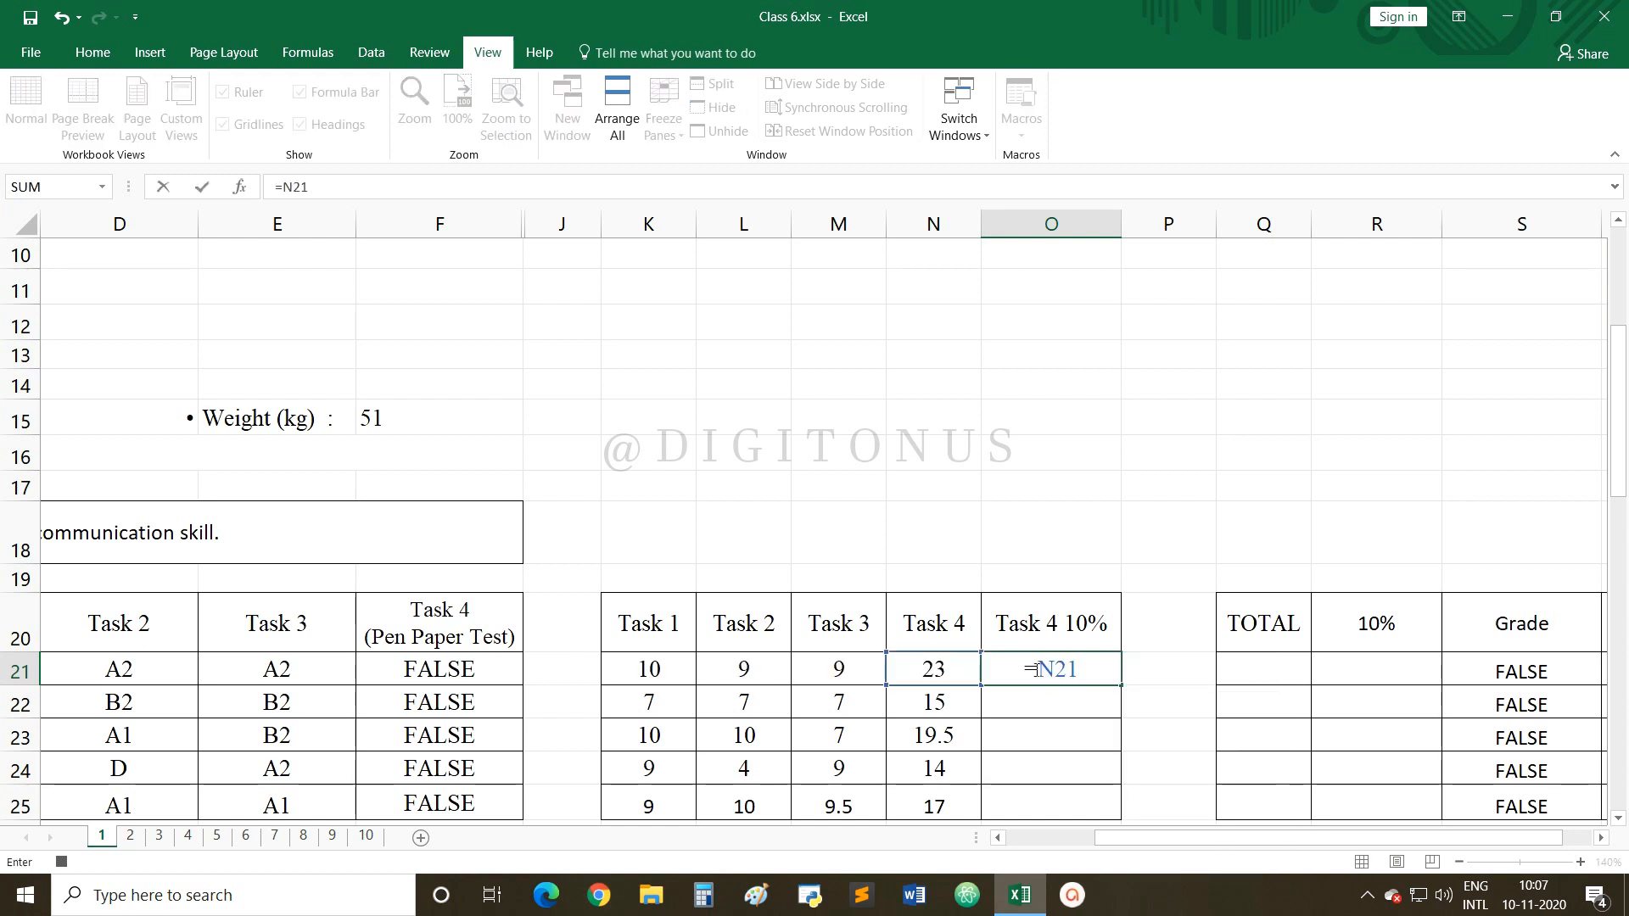
pyautogui.write('/3')
pyautogui.press('Return')
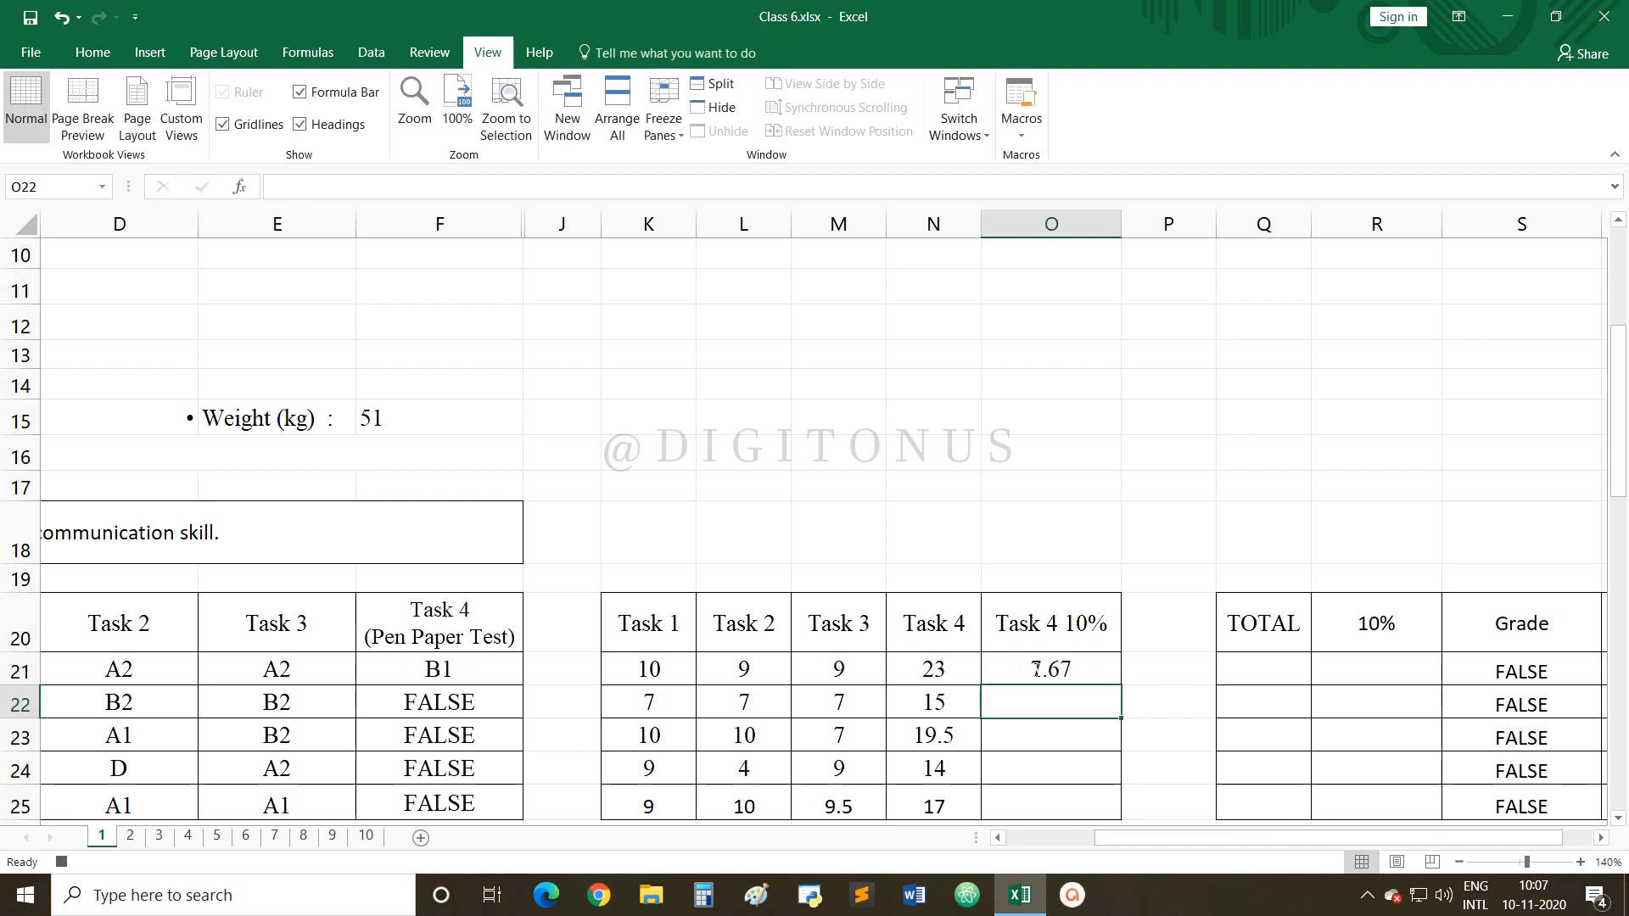
pyautogui.click(1085, 674)
pyautogui.scroll(-2, 1085, 679)
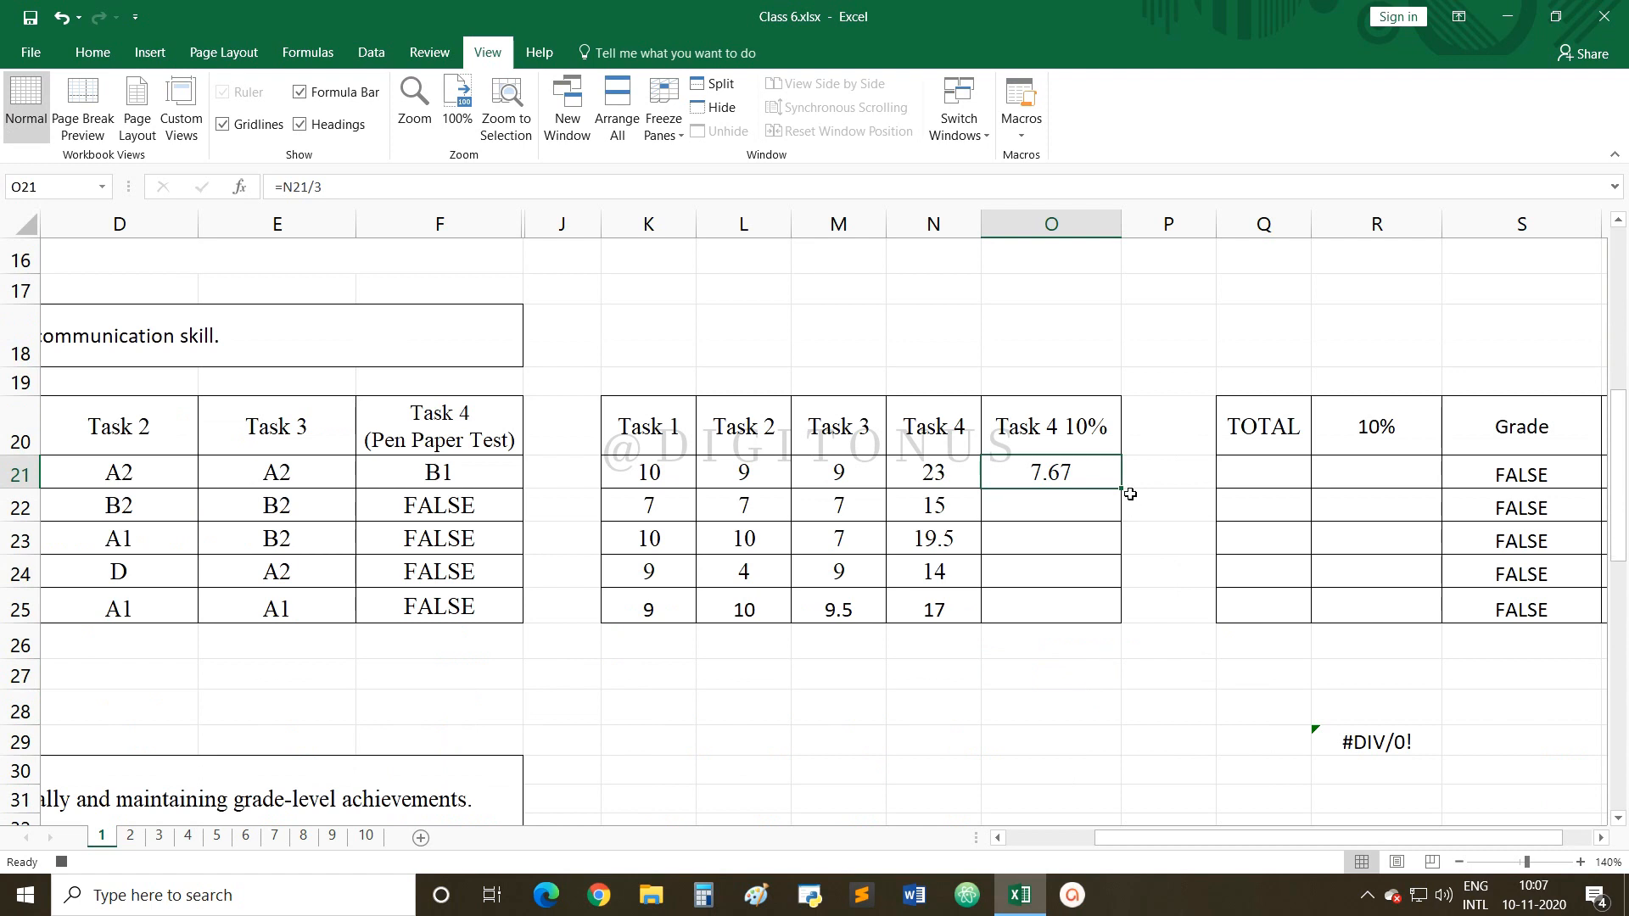
pyautogui.moveTo(1122, 490); pyautogui.dragTo(1112, 622)
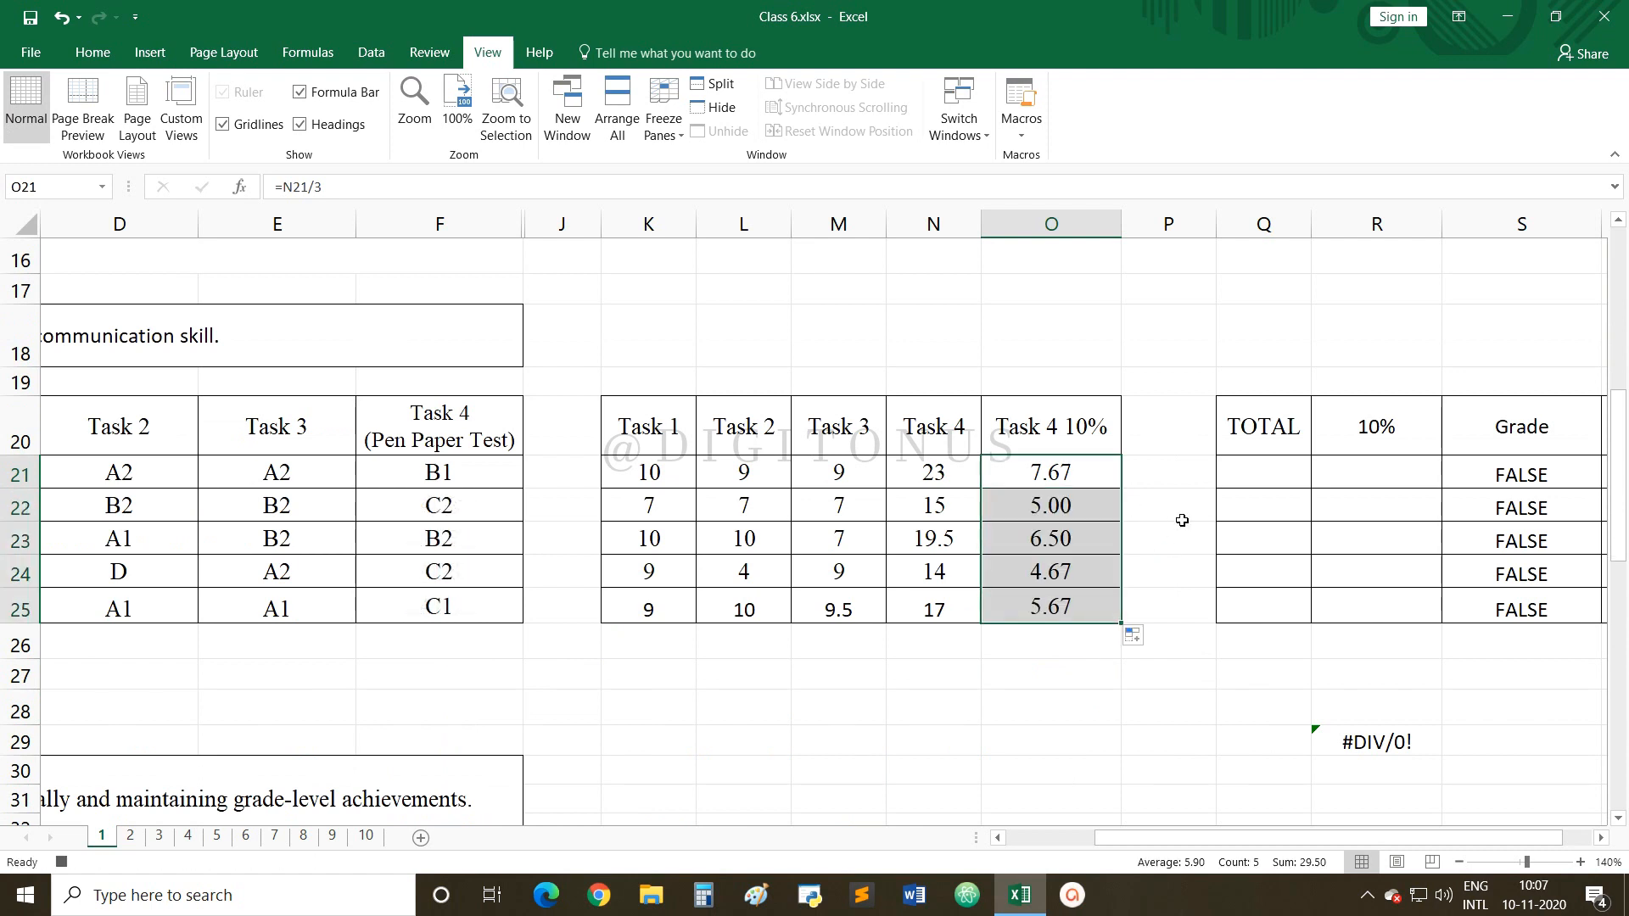
# Enter =SUM(K21:N21) in Q21 and fill down to Q25: 51, 36, 46.5, 36, 45.5.
pyautogui.click(1244, 475)
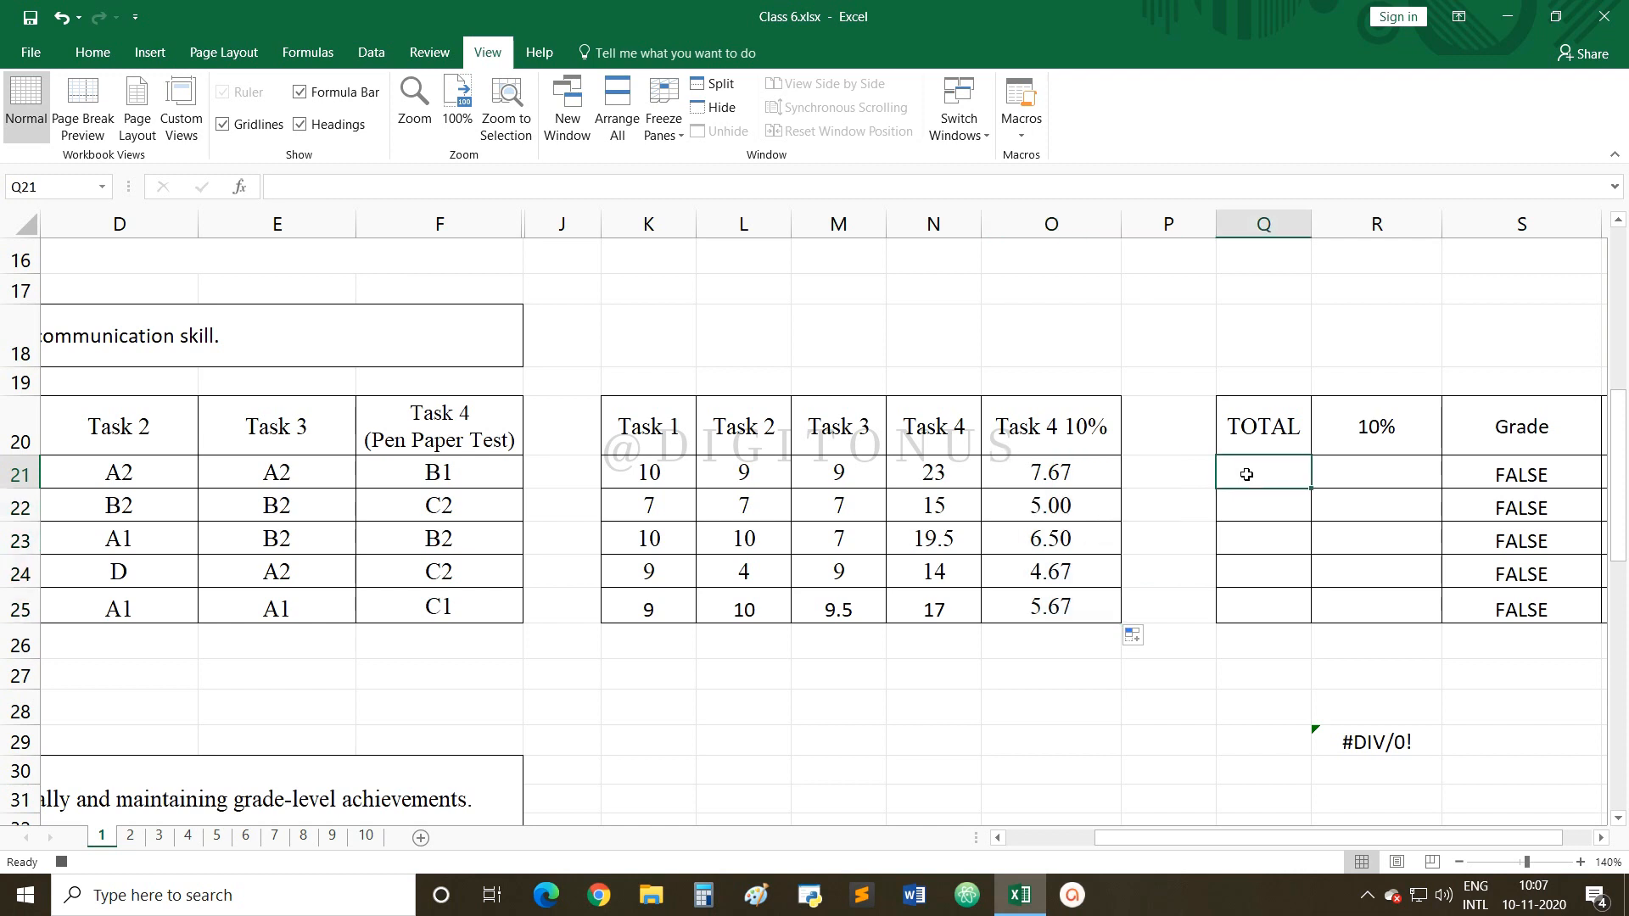
pyautogui.write('=SU')
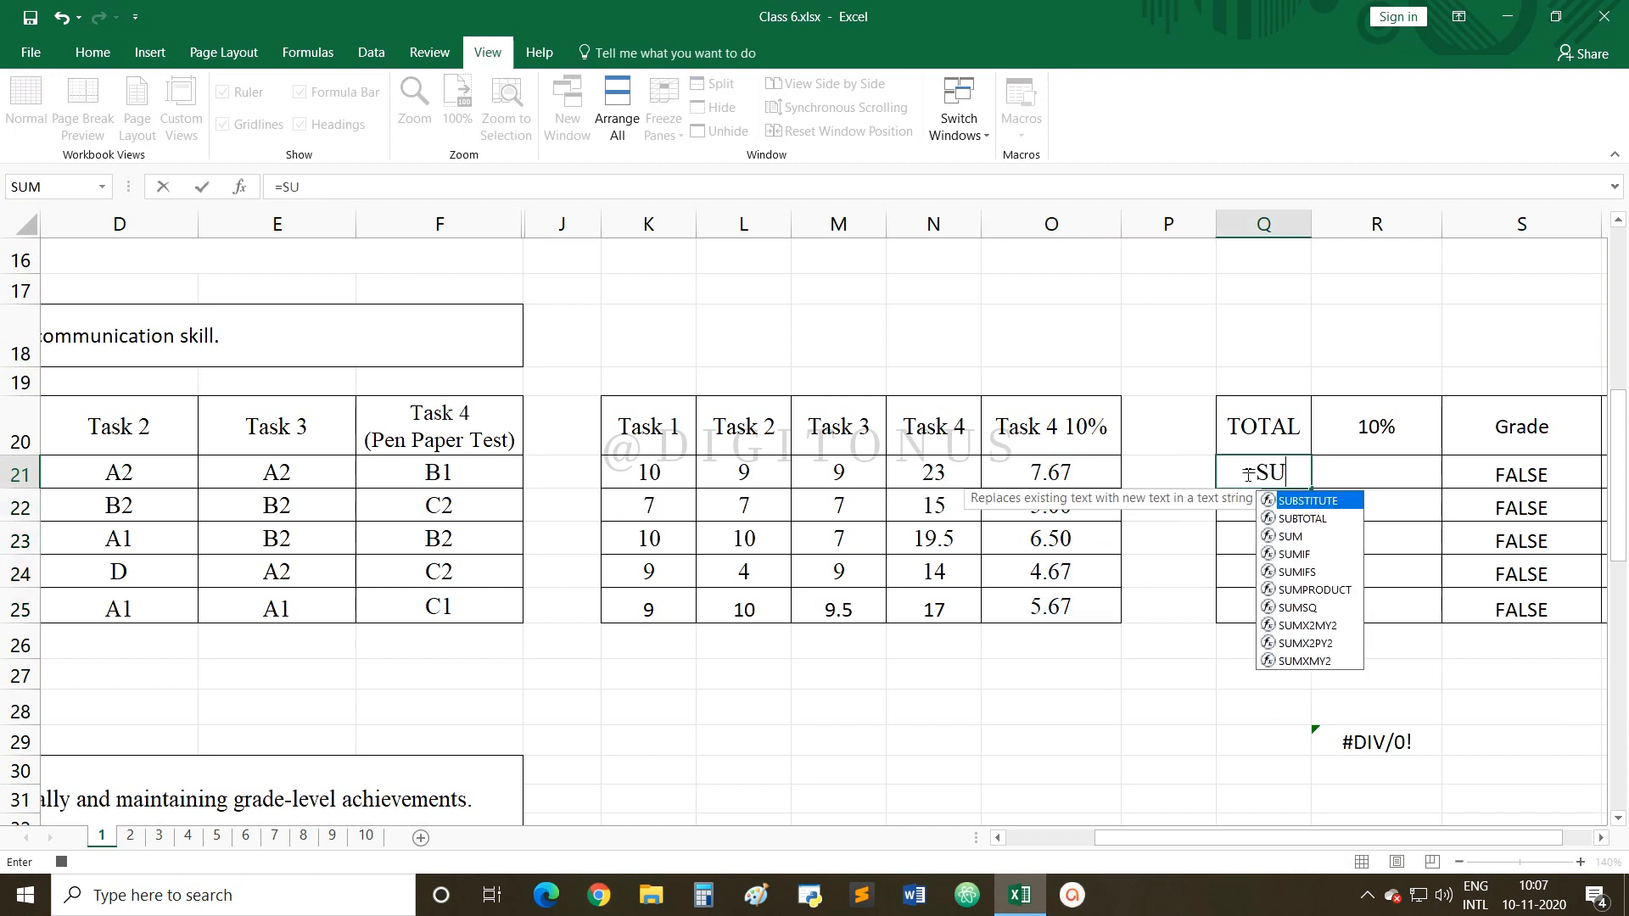
pyautogui.write('M(')
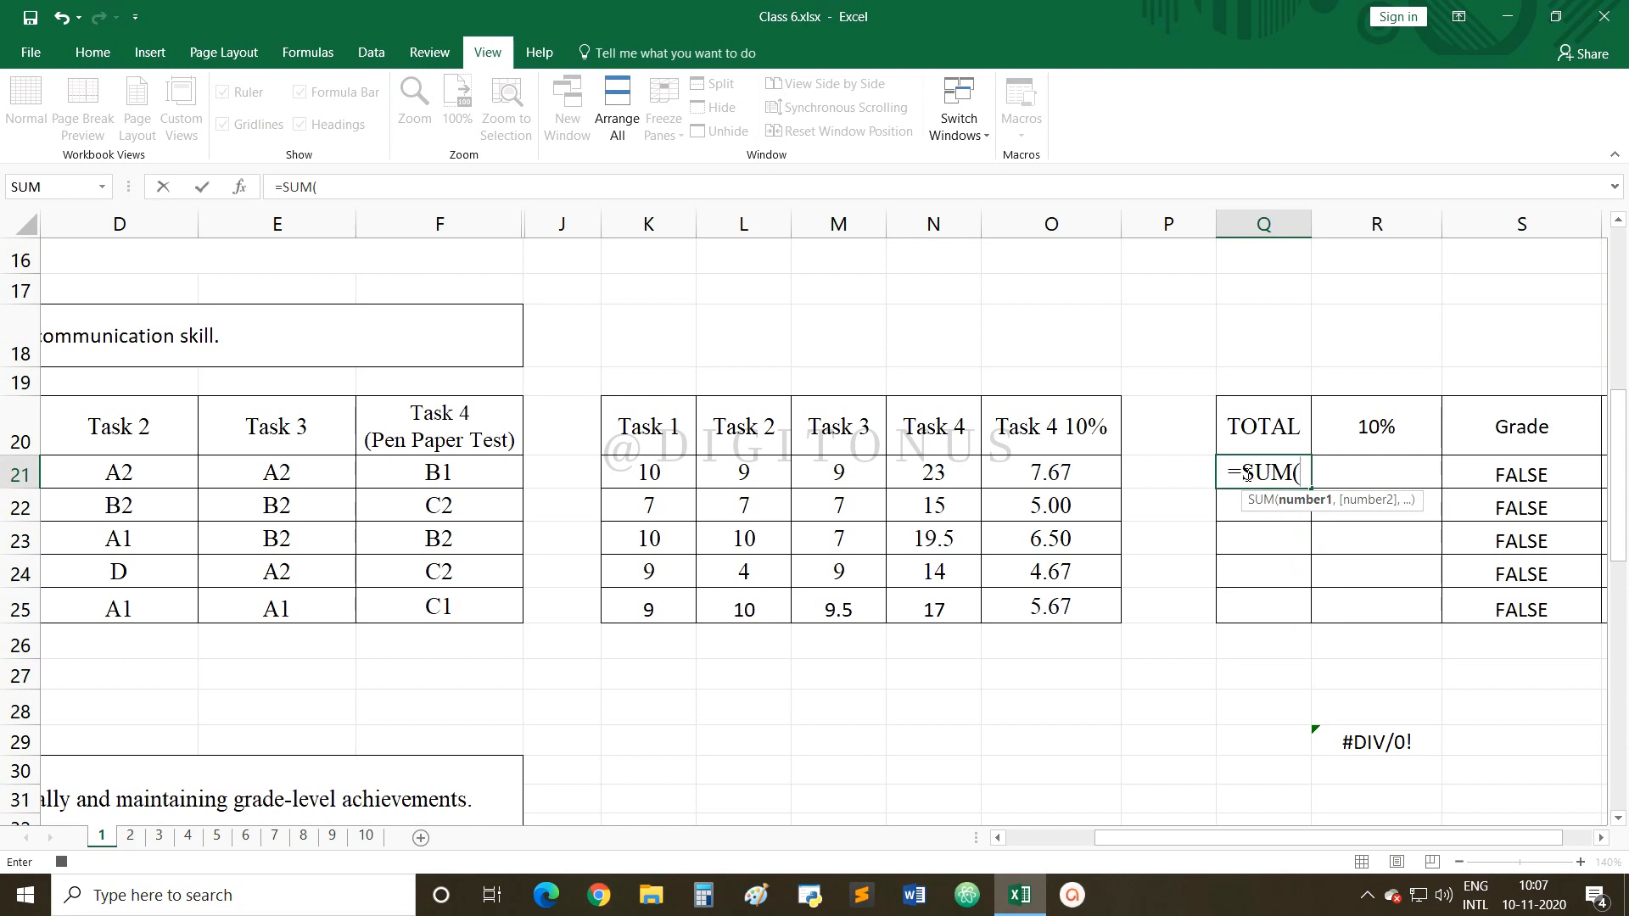
pyautogui.write('K21:')
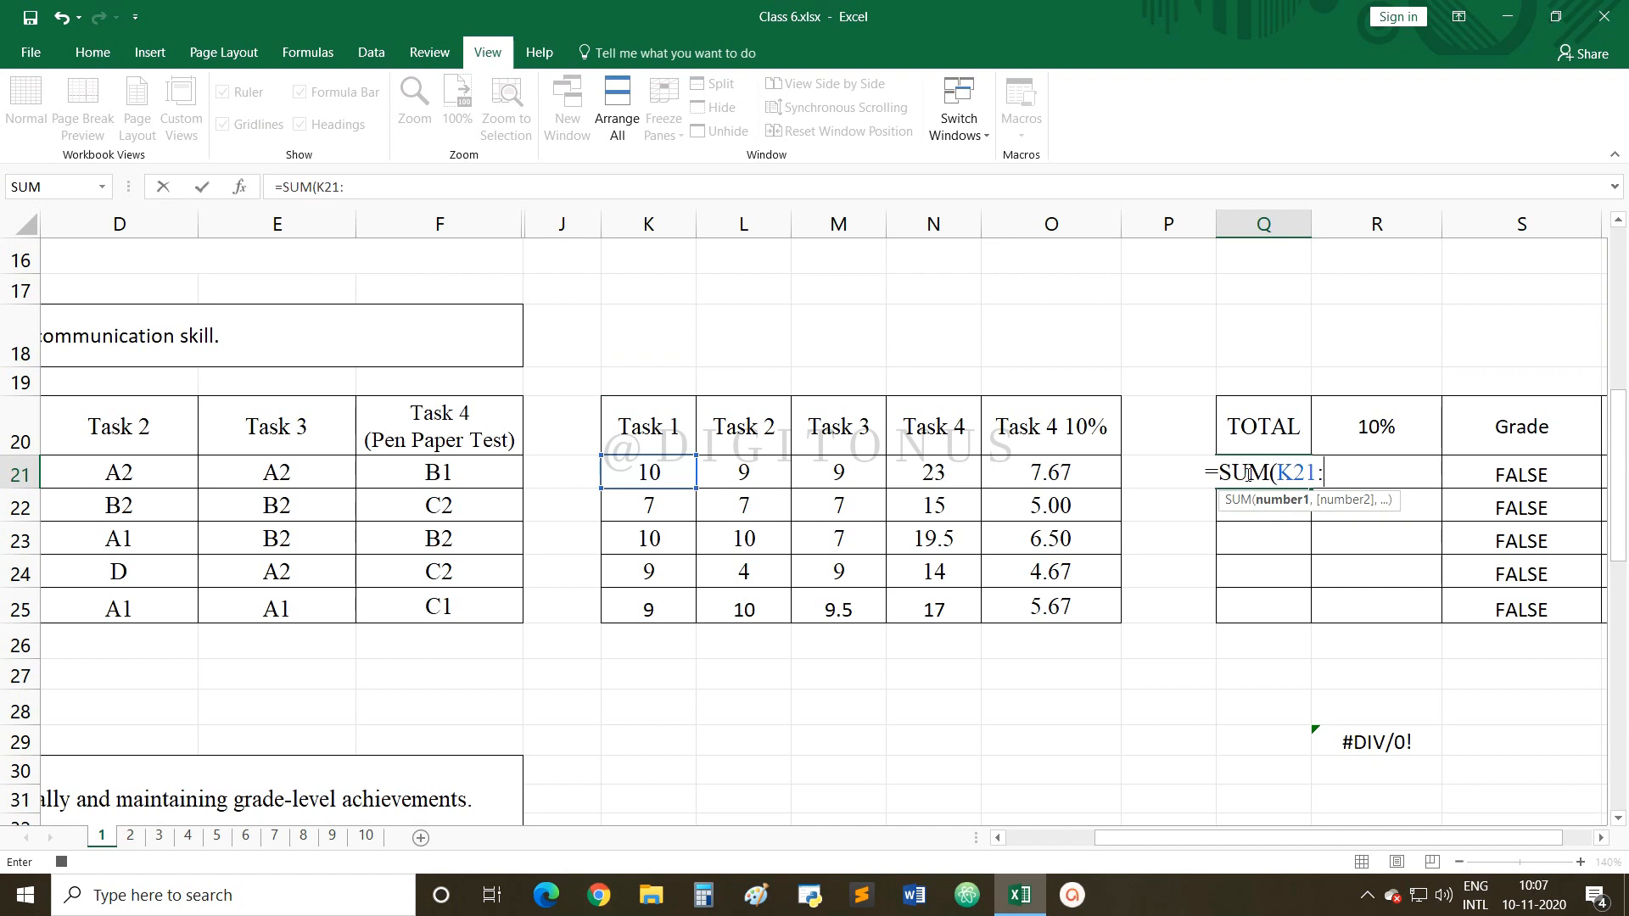
pyautogui.write('N')
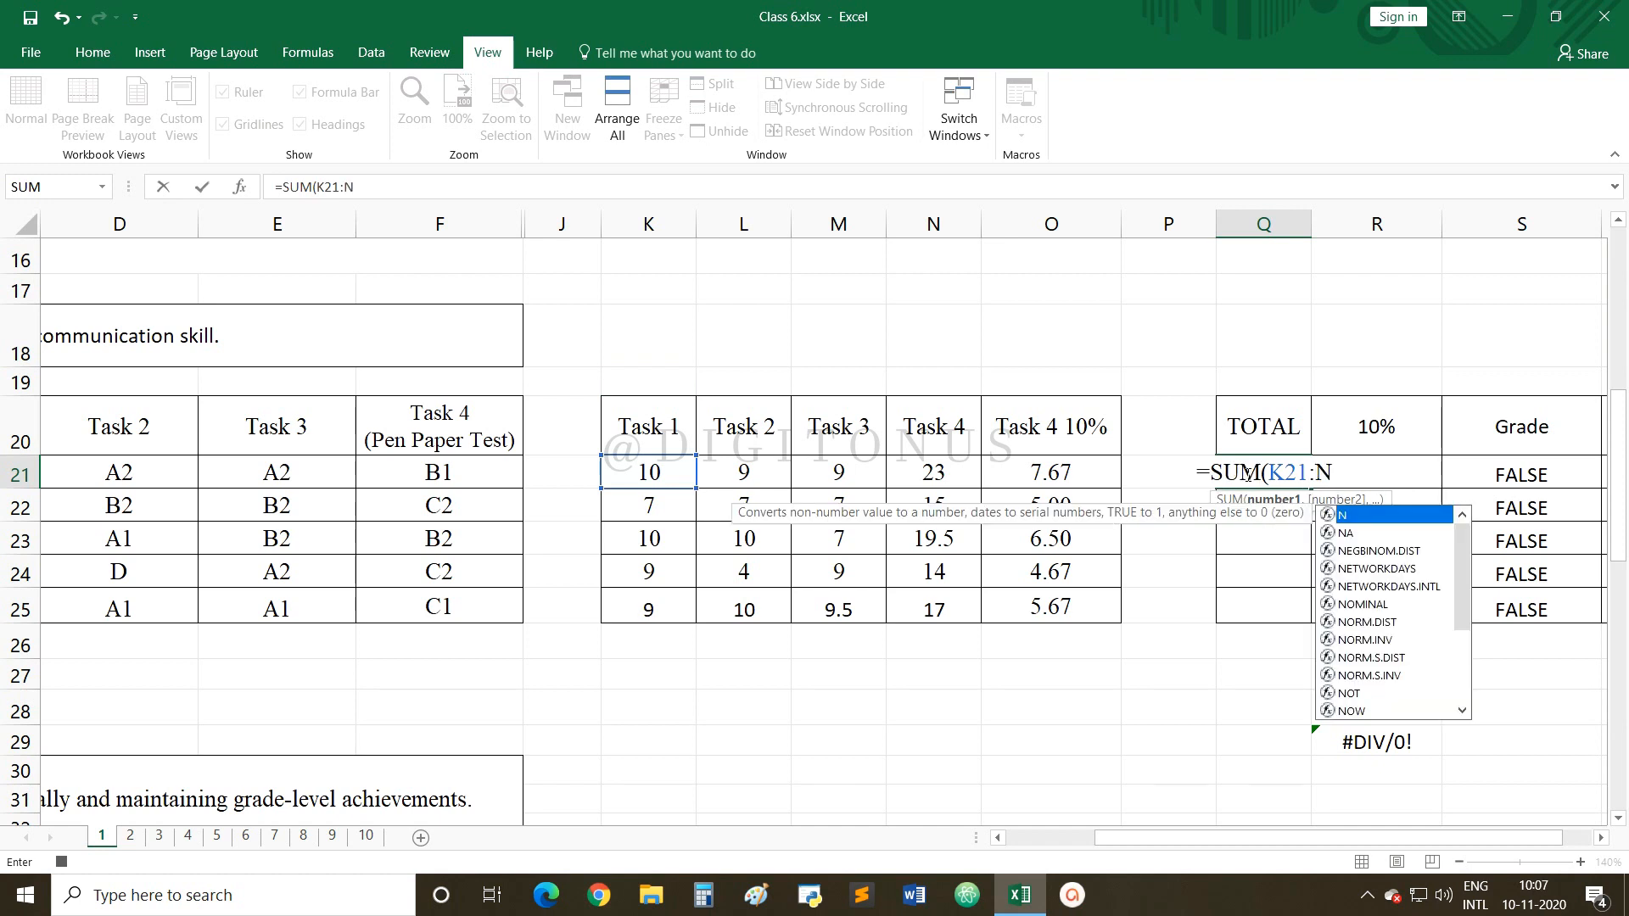
pyautogui.write('21')
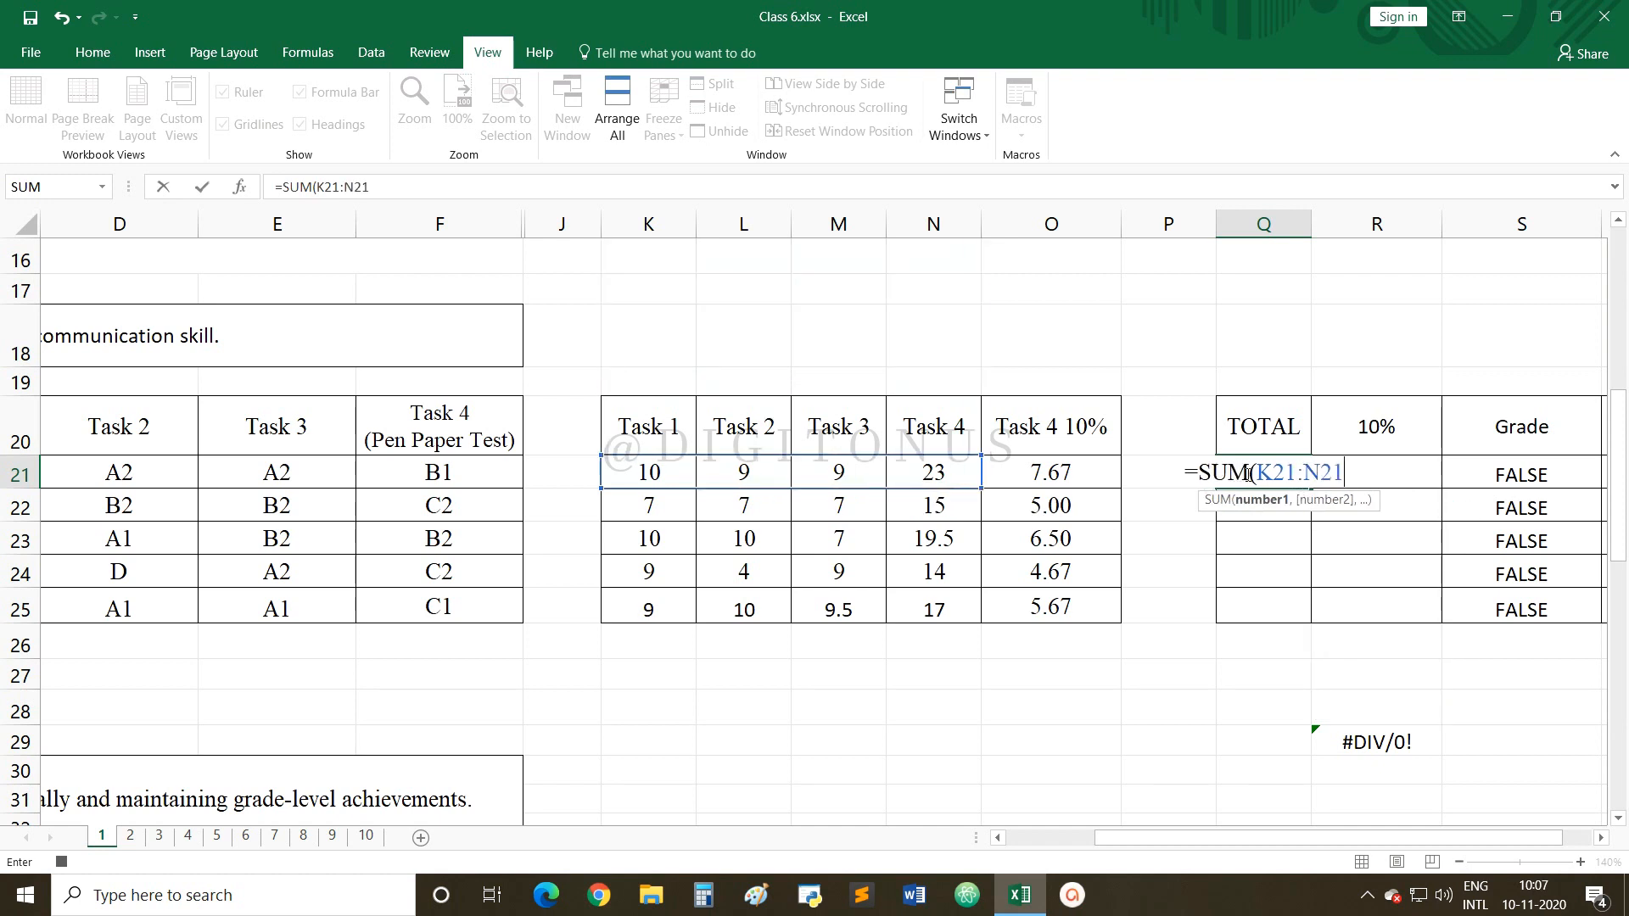
pyautogui.write(')')
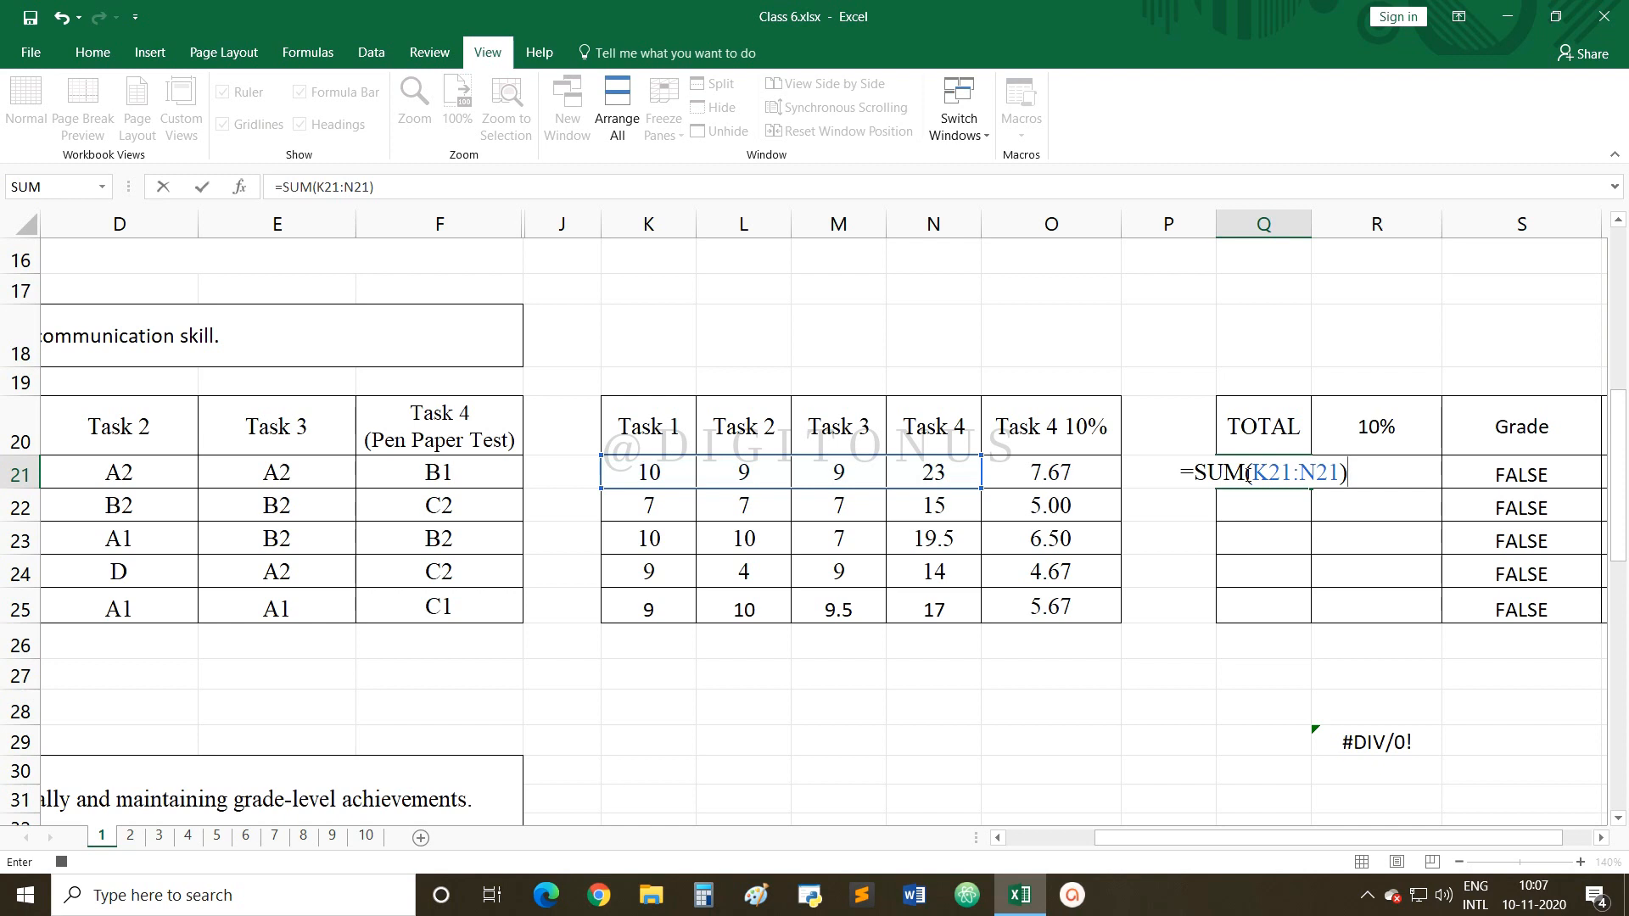
pyautogui.press('Return')
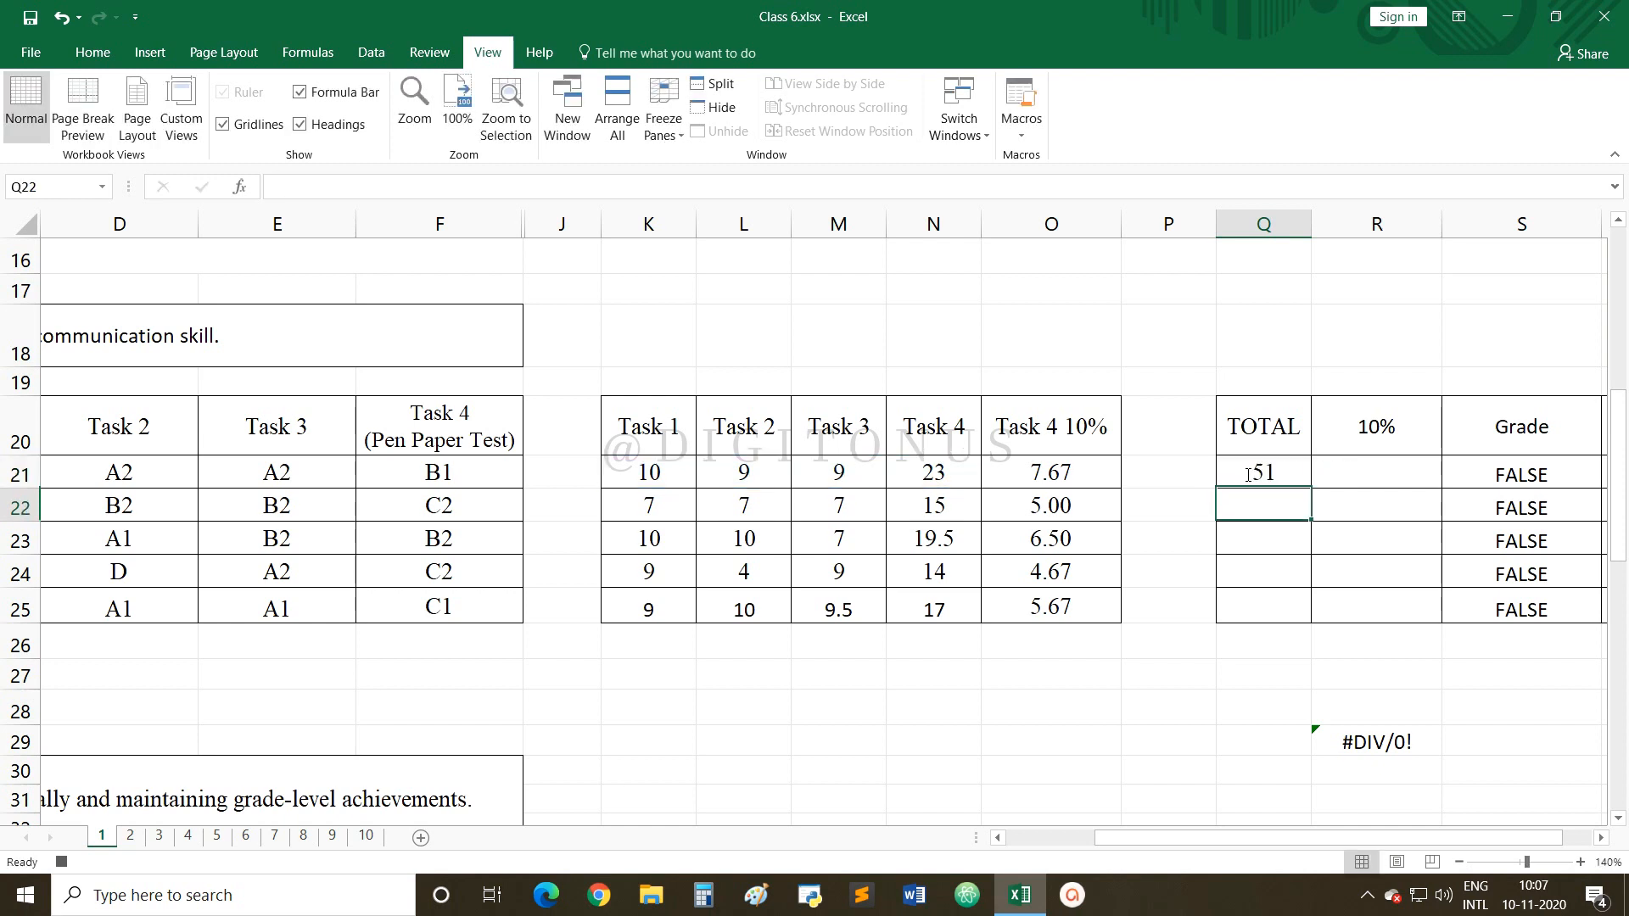
pyautogui.click(1247, 473)
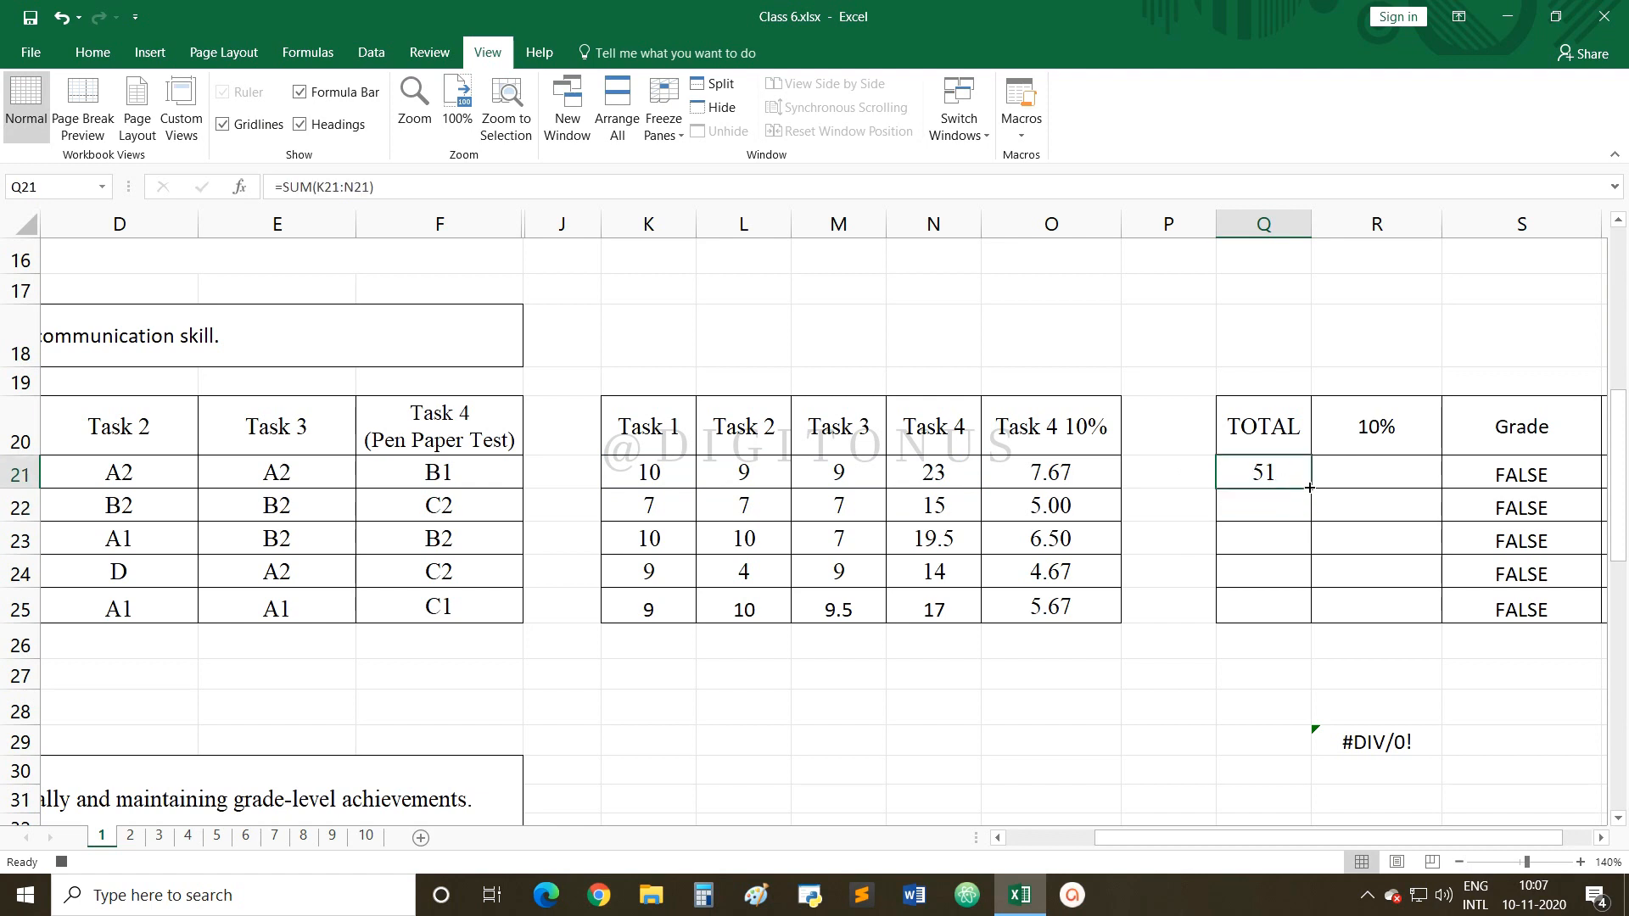
pyautogui.moveTo(1311, 487); pyautogui.dragTo(1309, 615)
pyautogui.click(1349, 475)
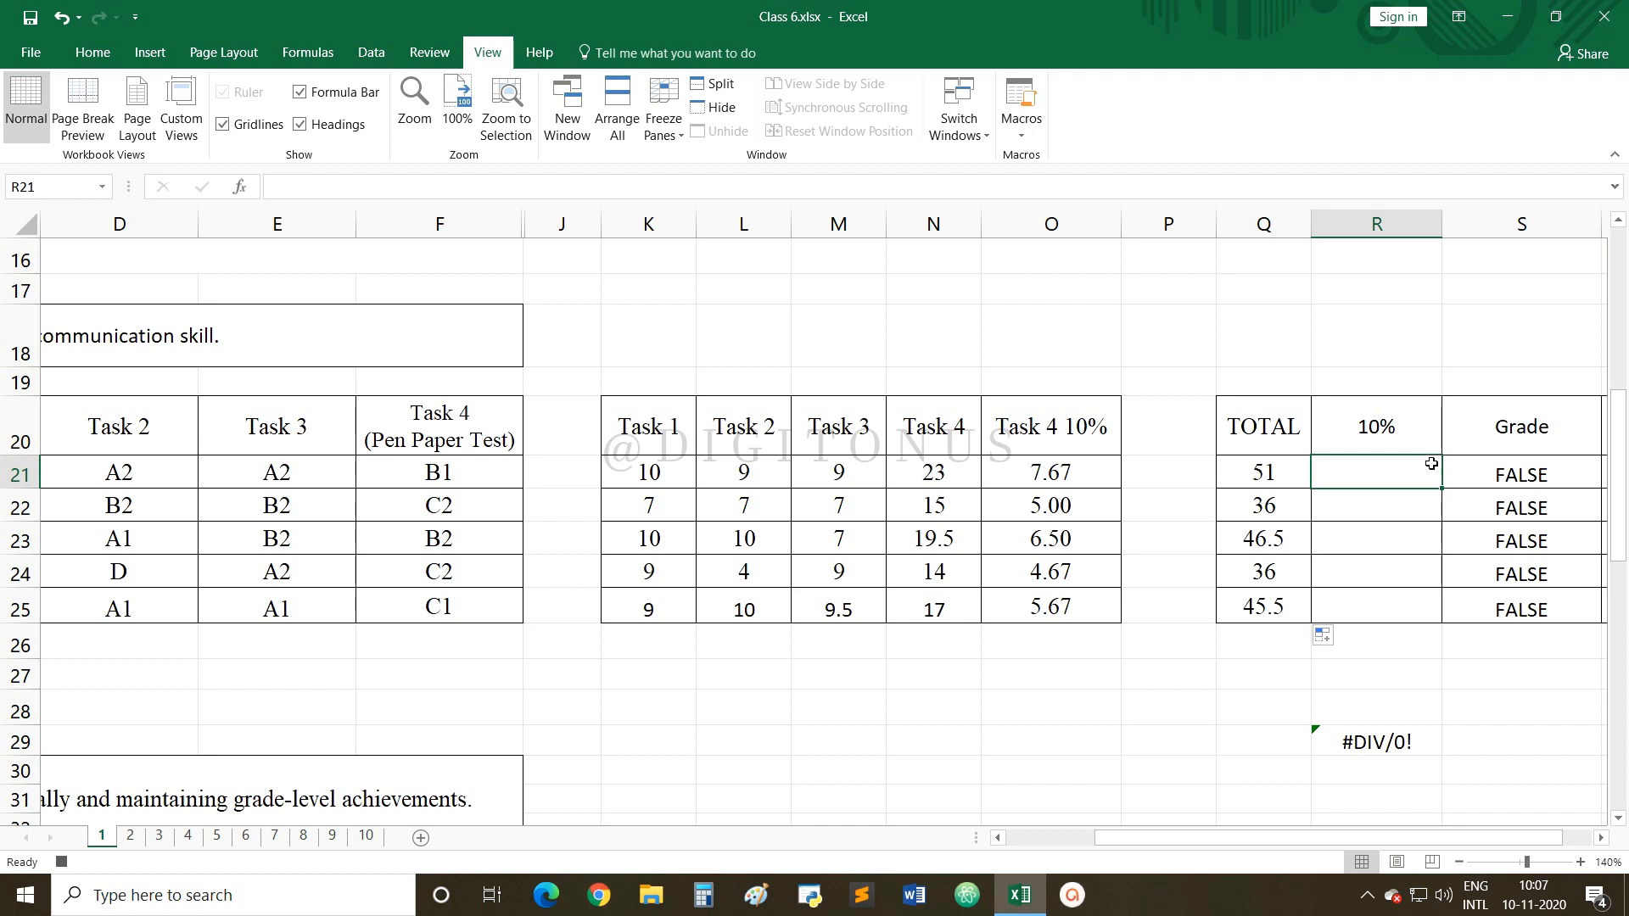
# Enter =Q21/6 in R21 and copy it down to R25, producing grades A2 to B1.
pyautogui.write('=')
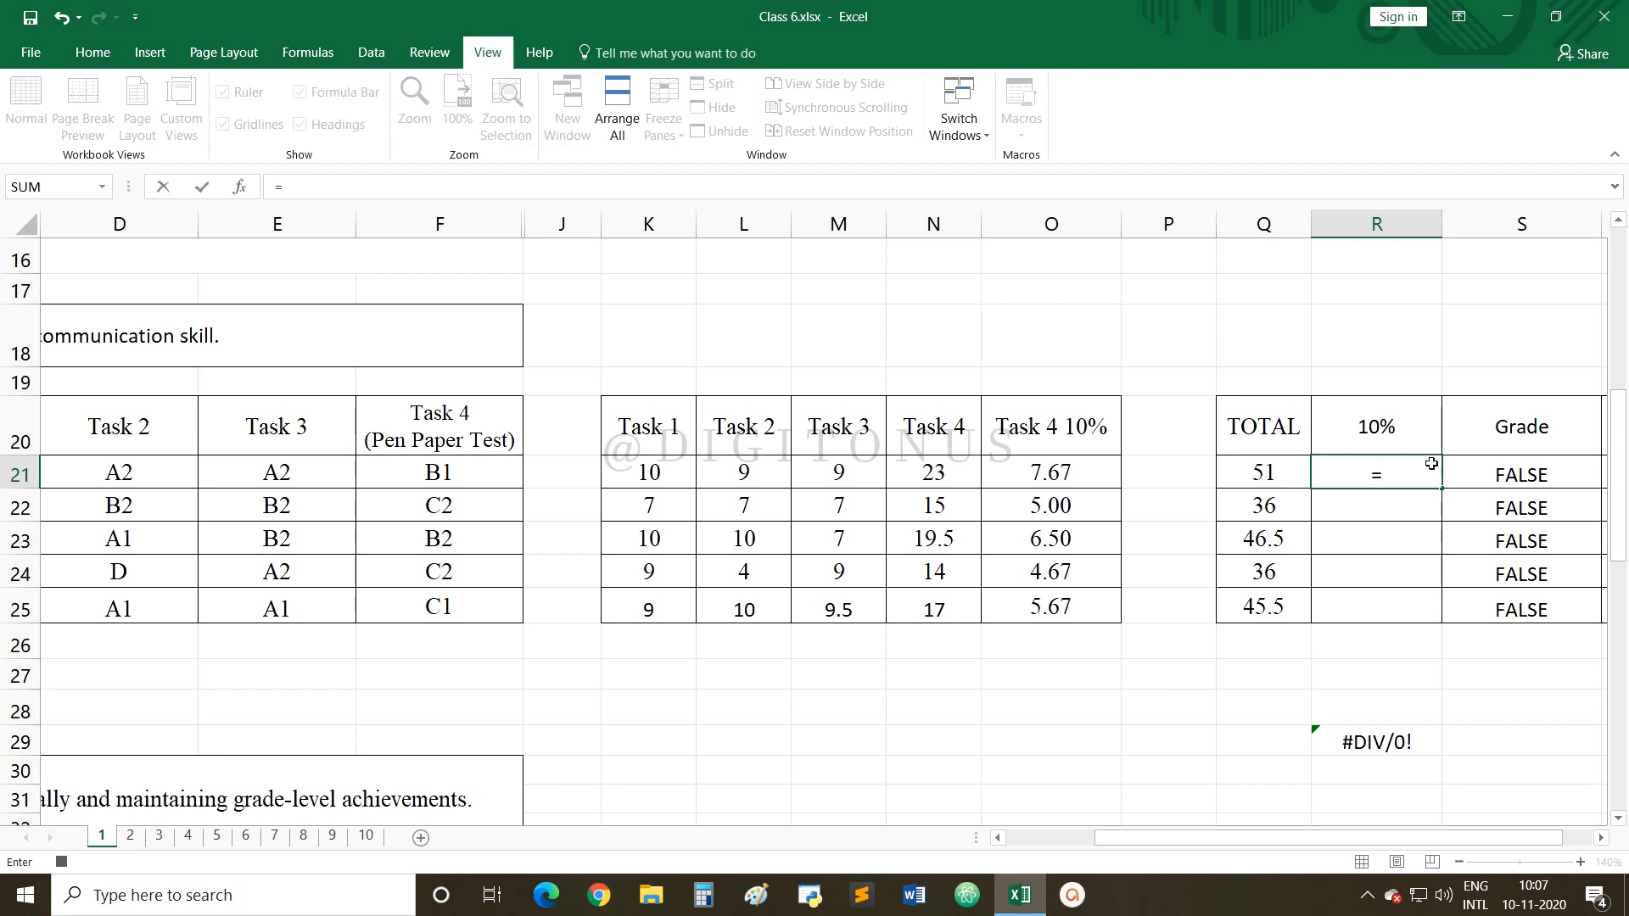
pyautogui.write('Q21/')
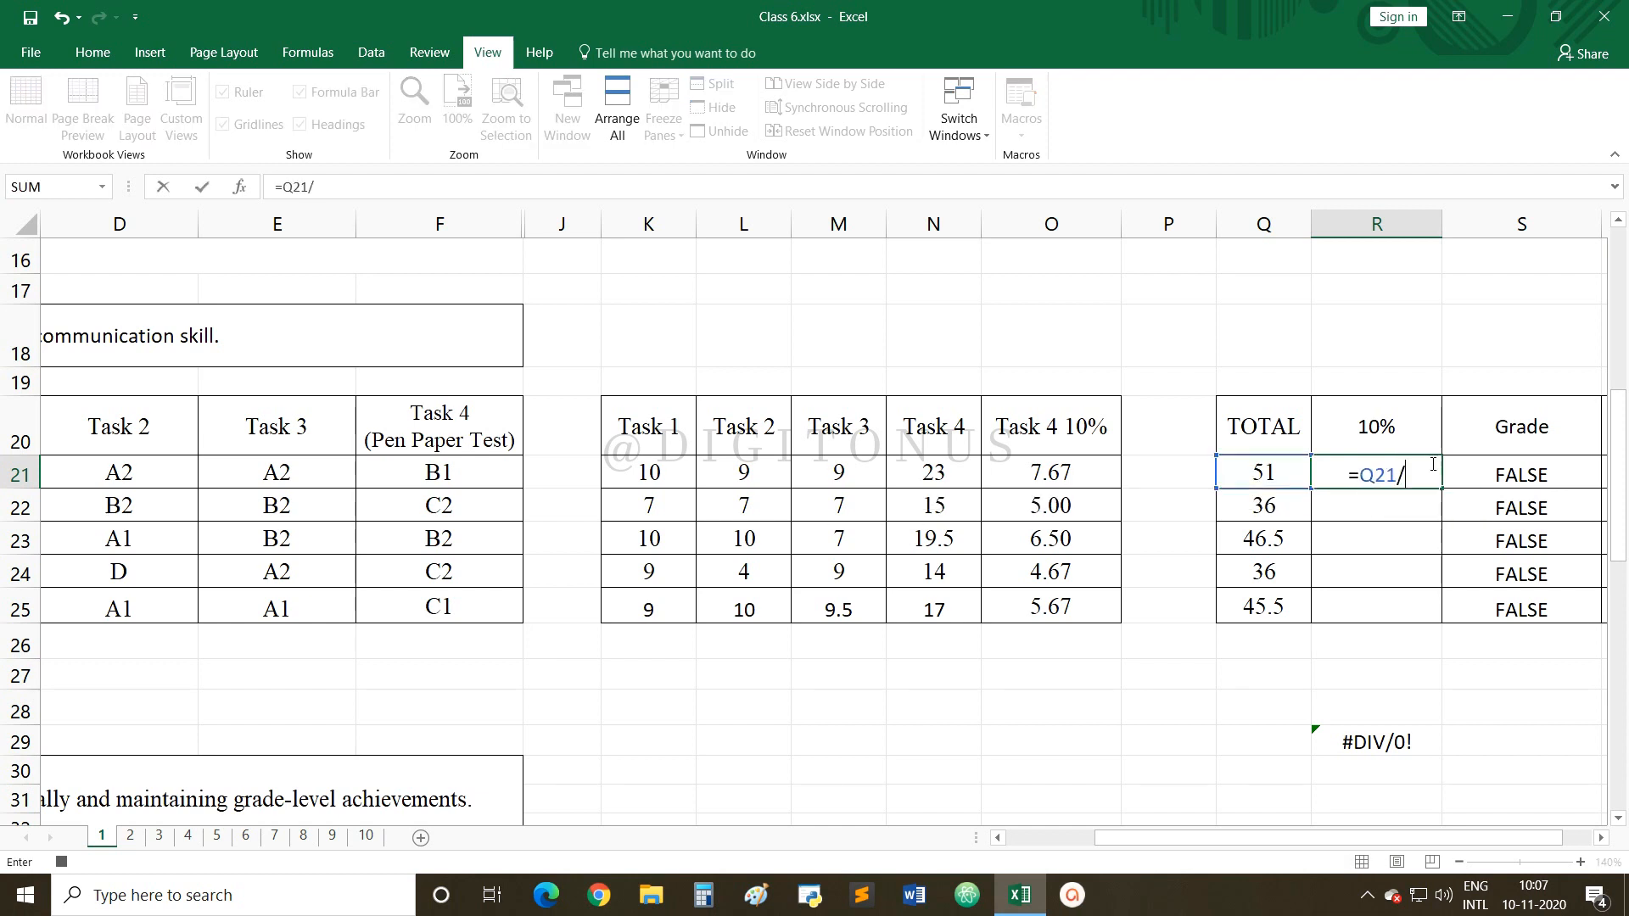
pyautogui.write('6')
pyautogui.press('Return')
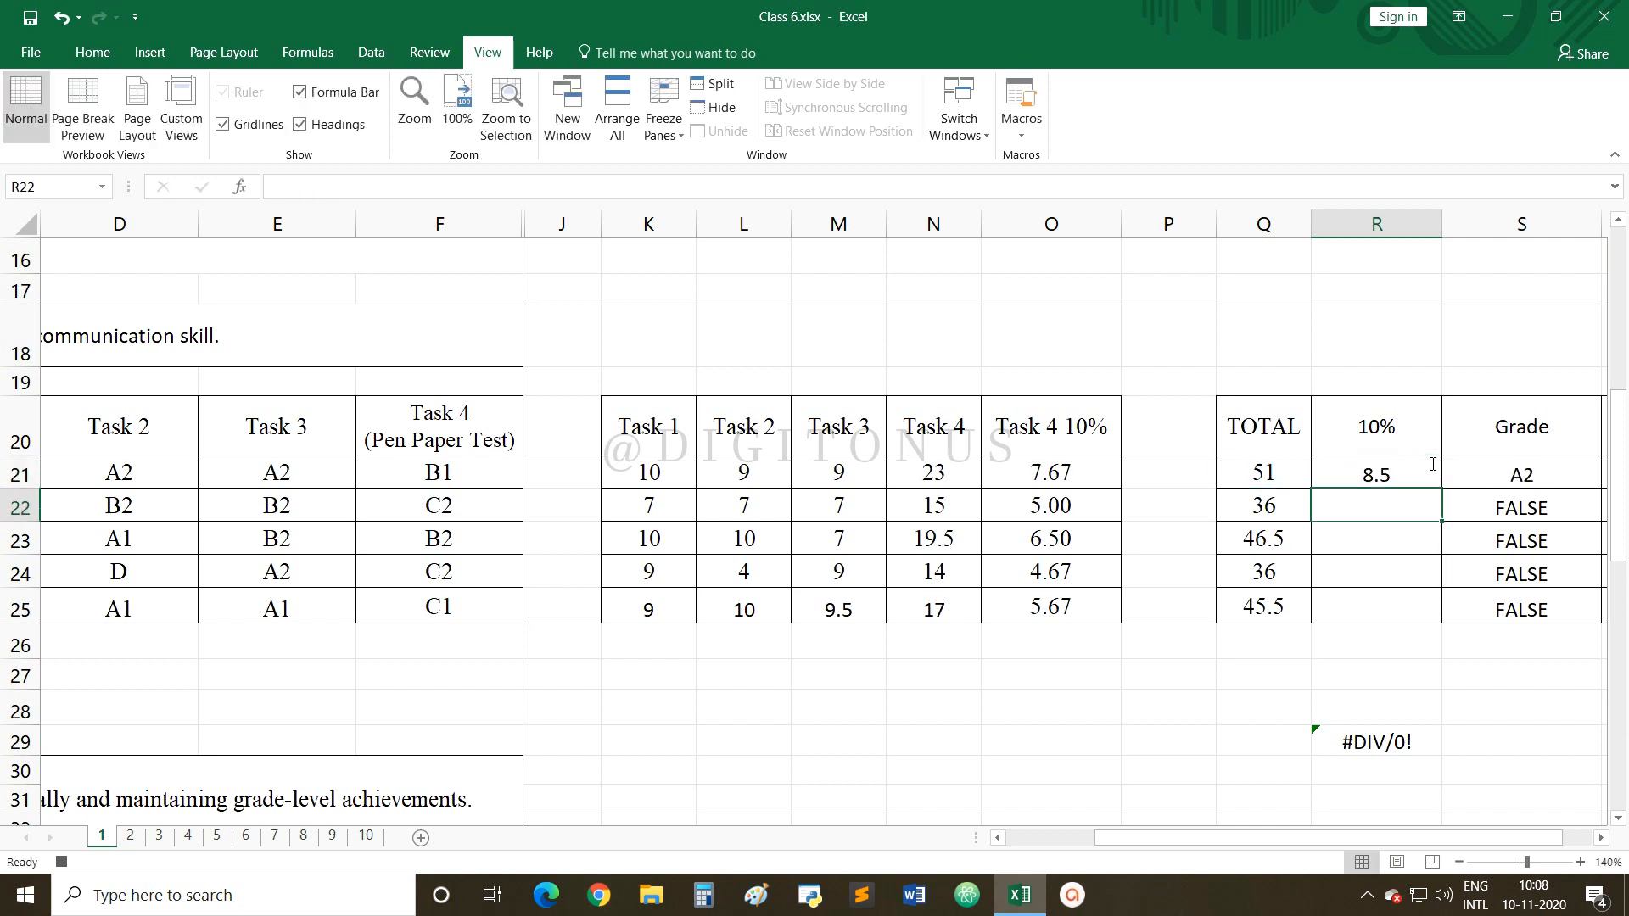
pyautogui.click(1433, 465)
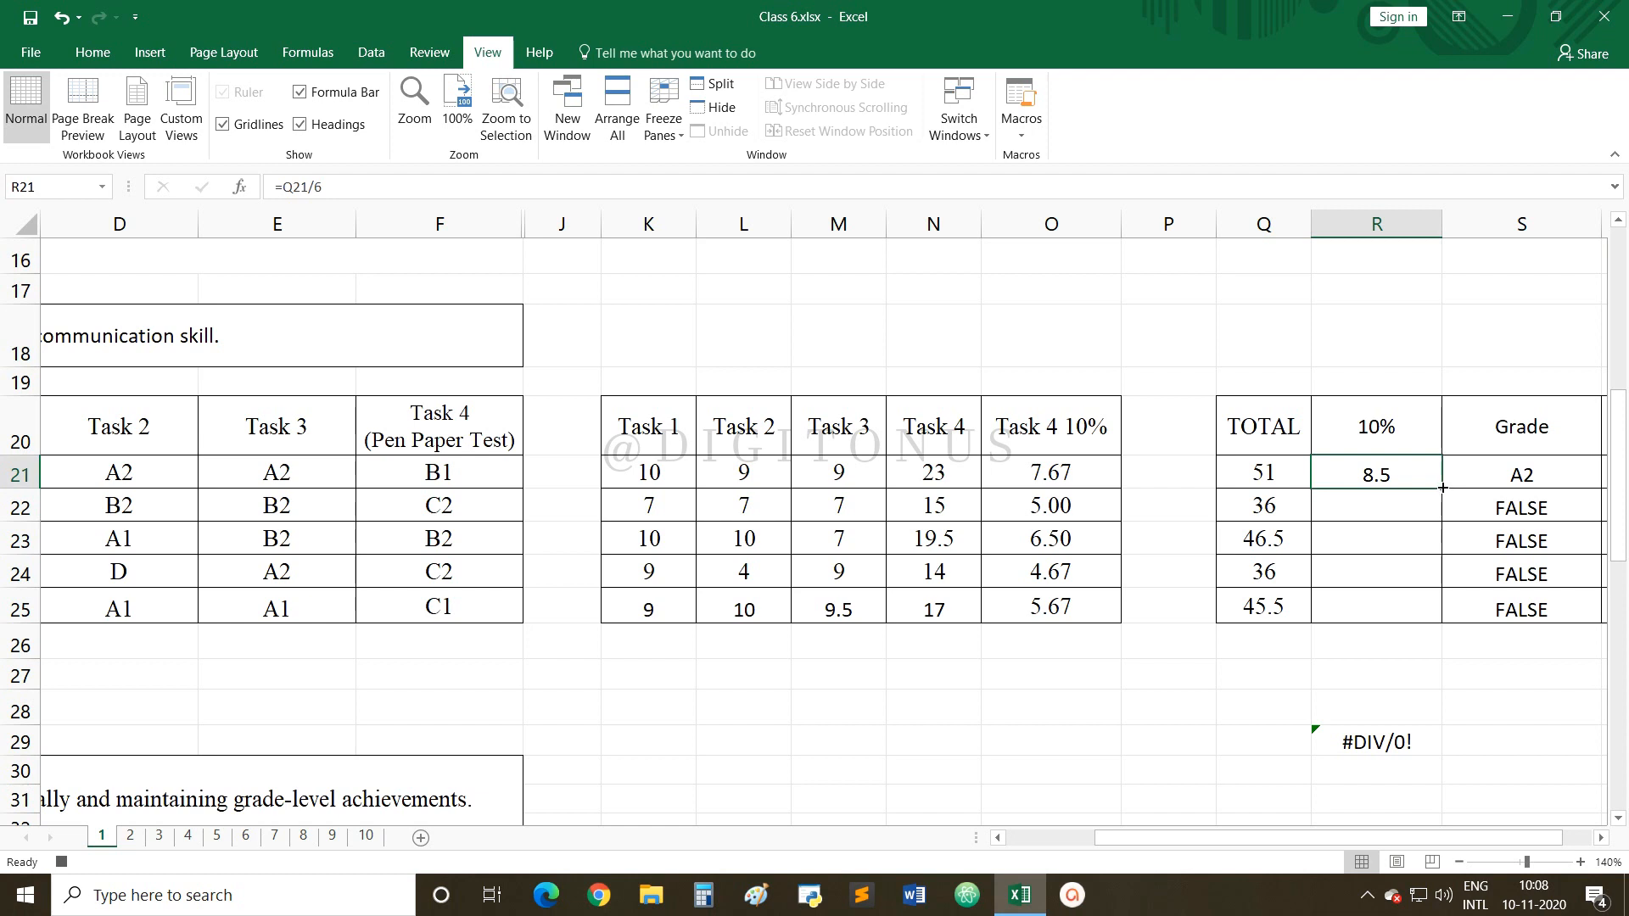
pyautogui.moveTo(1442, 487); pyautogui.dragTo(1422, 617)
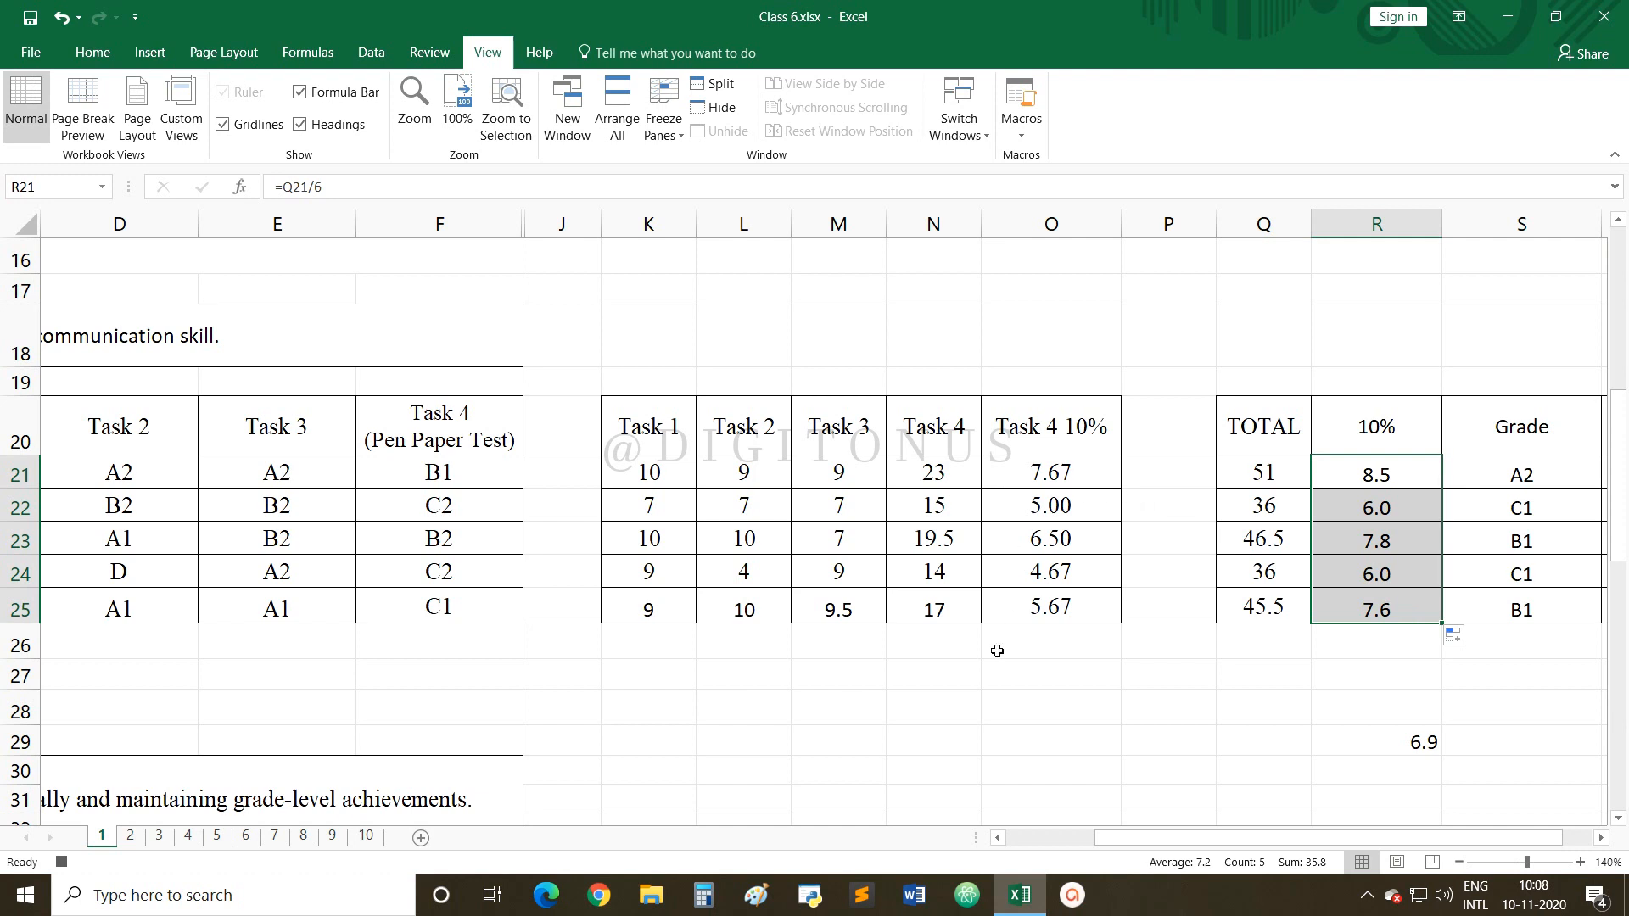
# Check the Overall Grade formula in C27 and give that B2 cell a light peach fill.
pyautogui.click(922, 662)
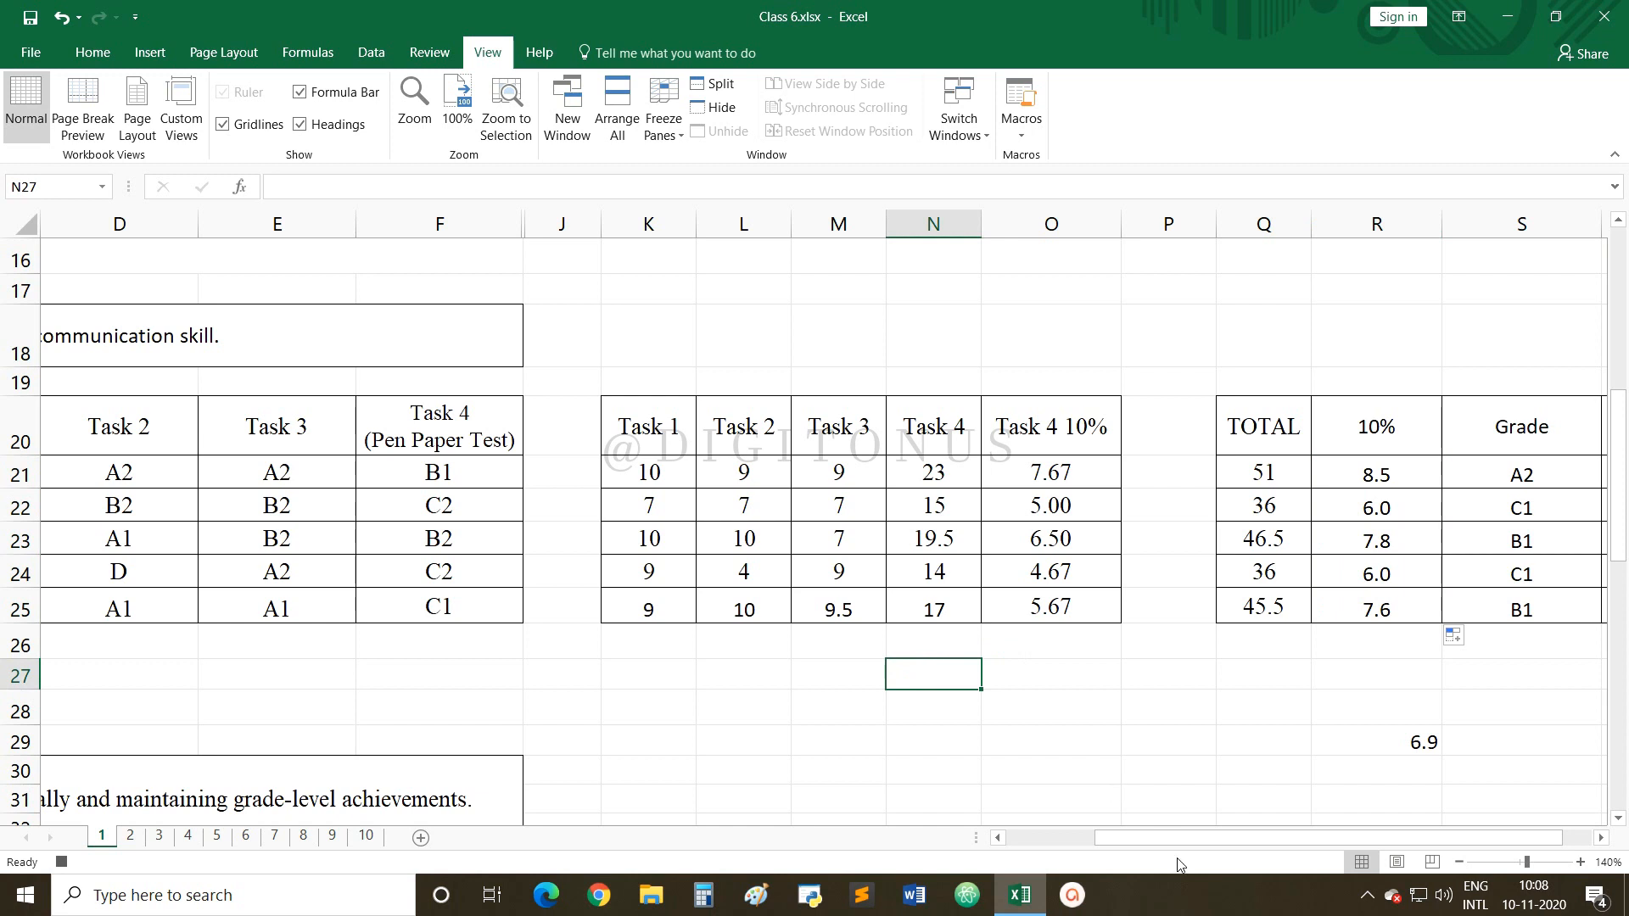
pyautogui.click(1086, 838)
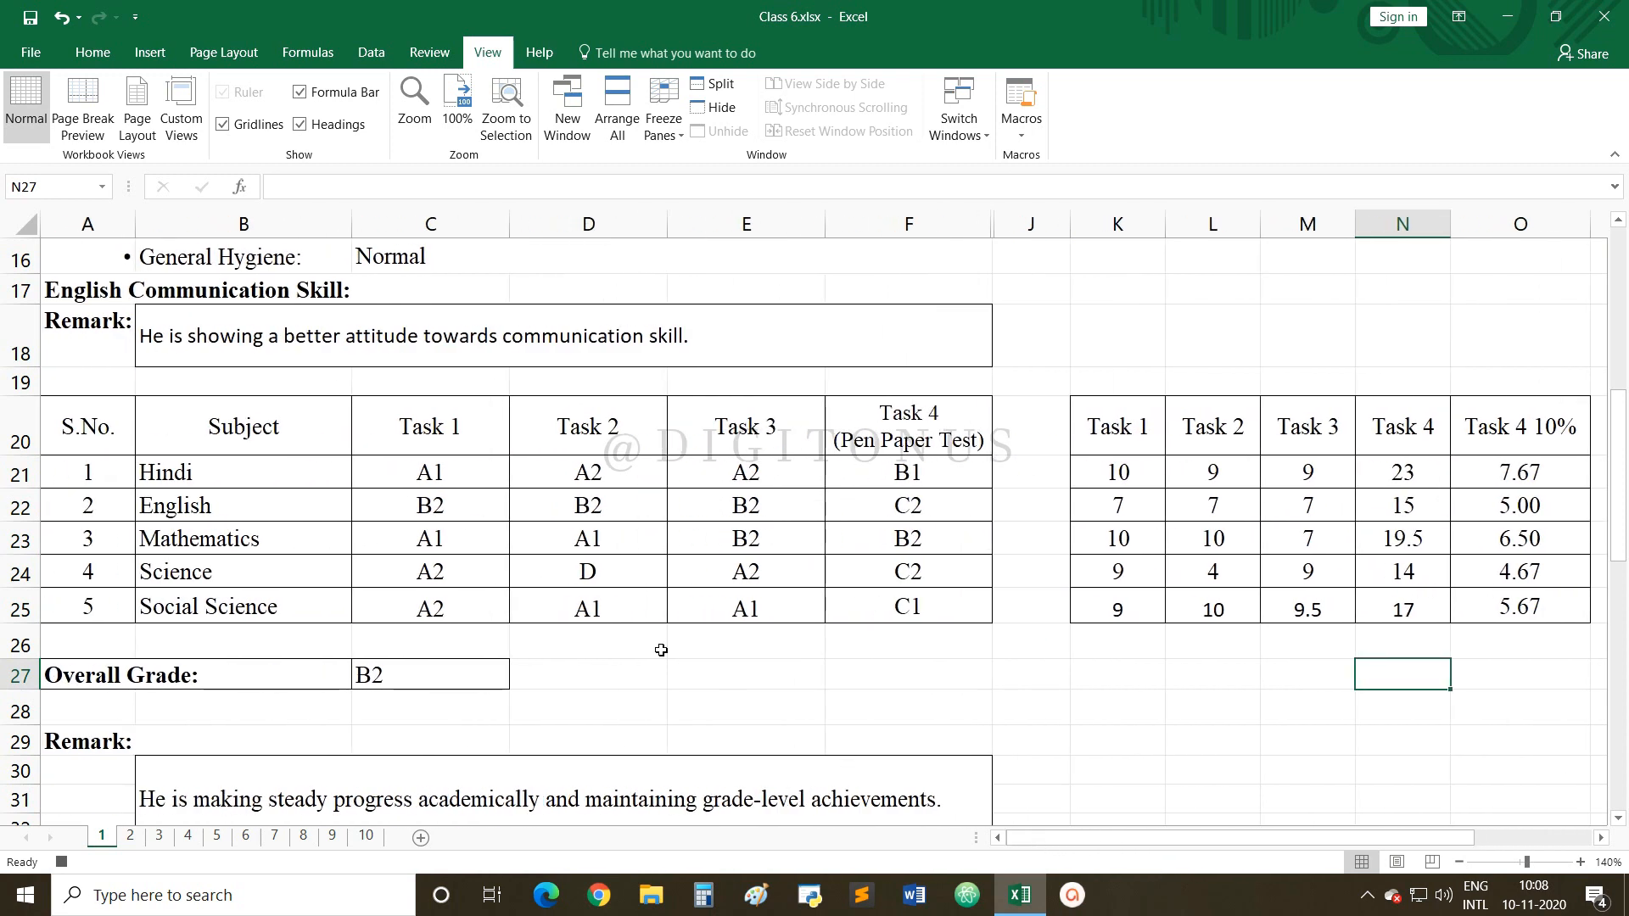
pyautogui.click(430, 681)
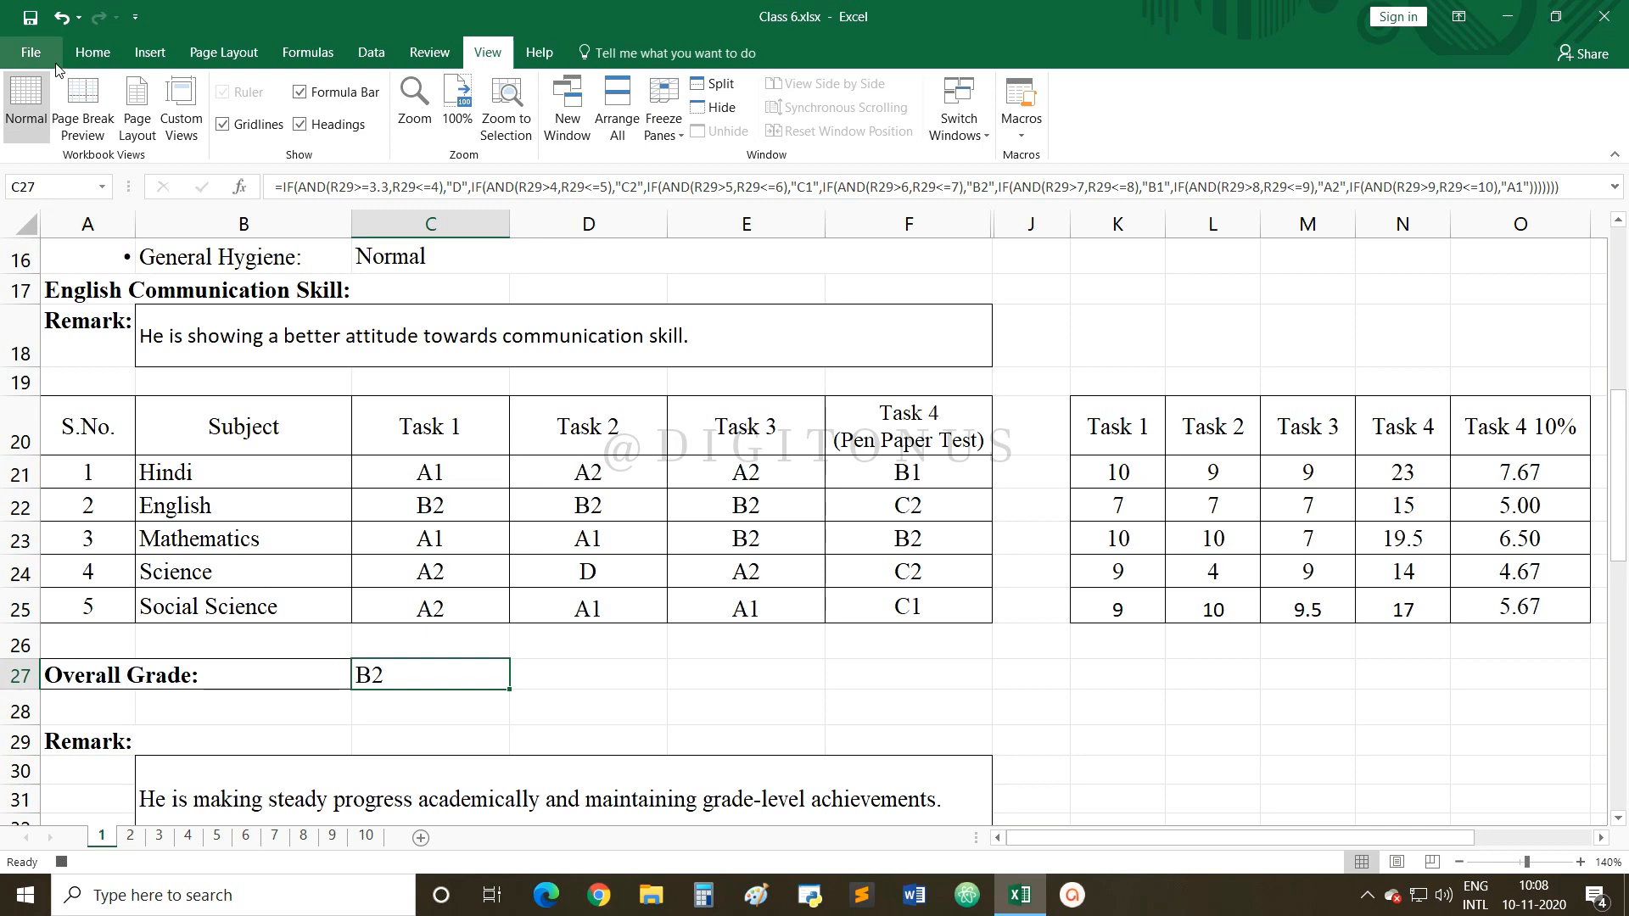
pyautogui.click(91, 54)
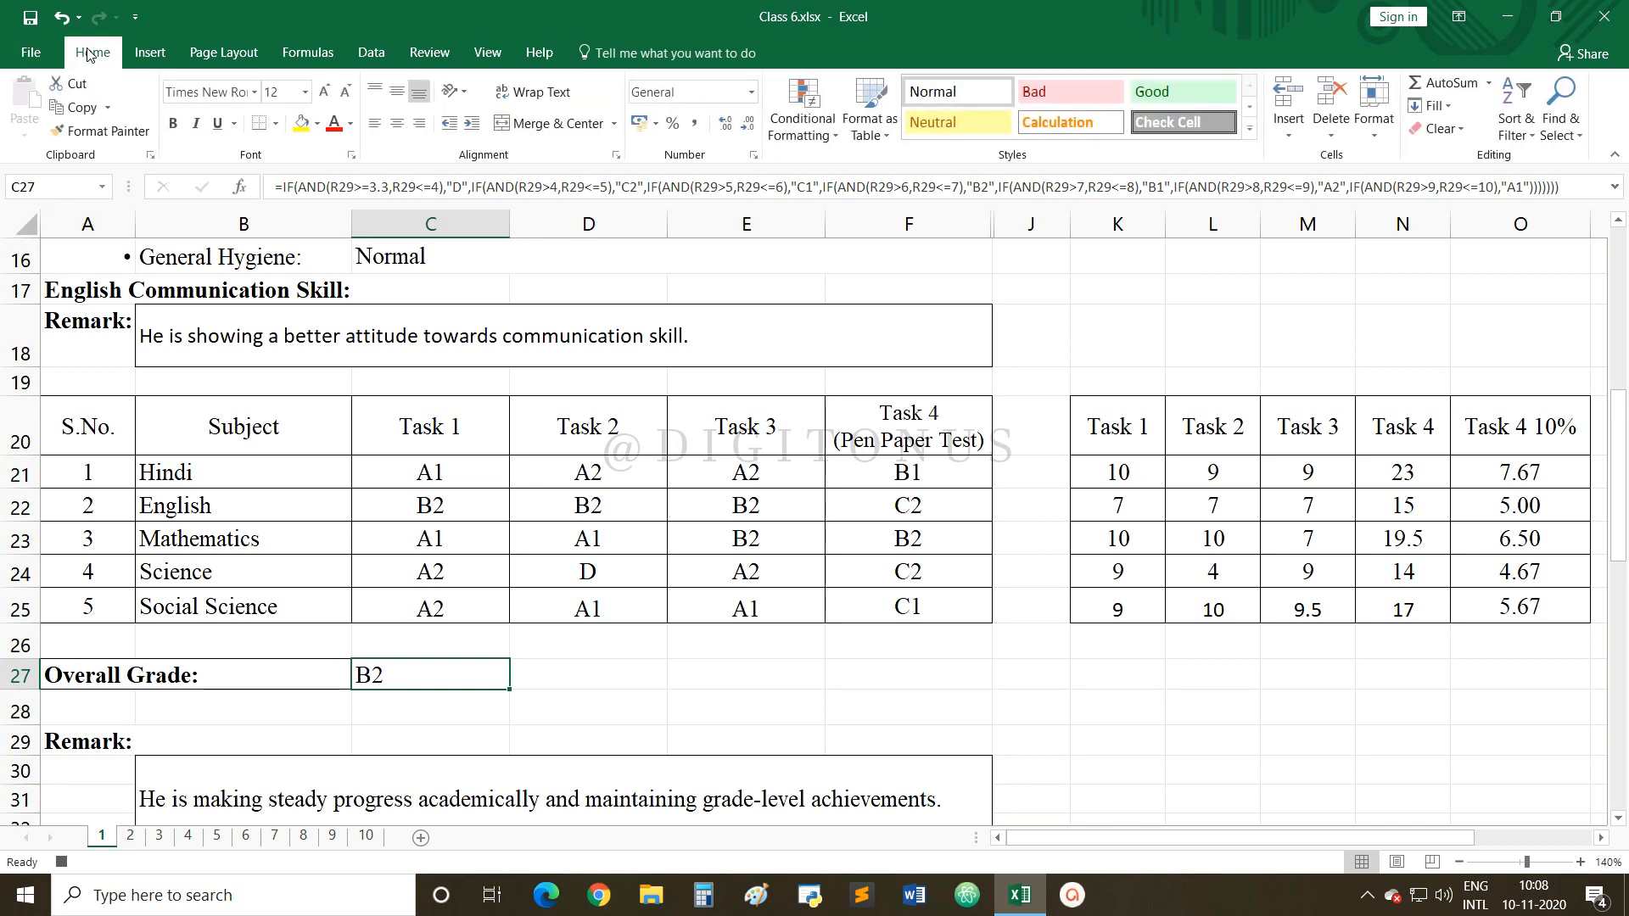
pyautogui.click(318, 125)
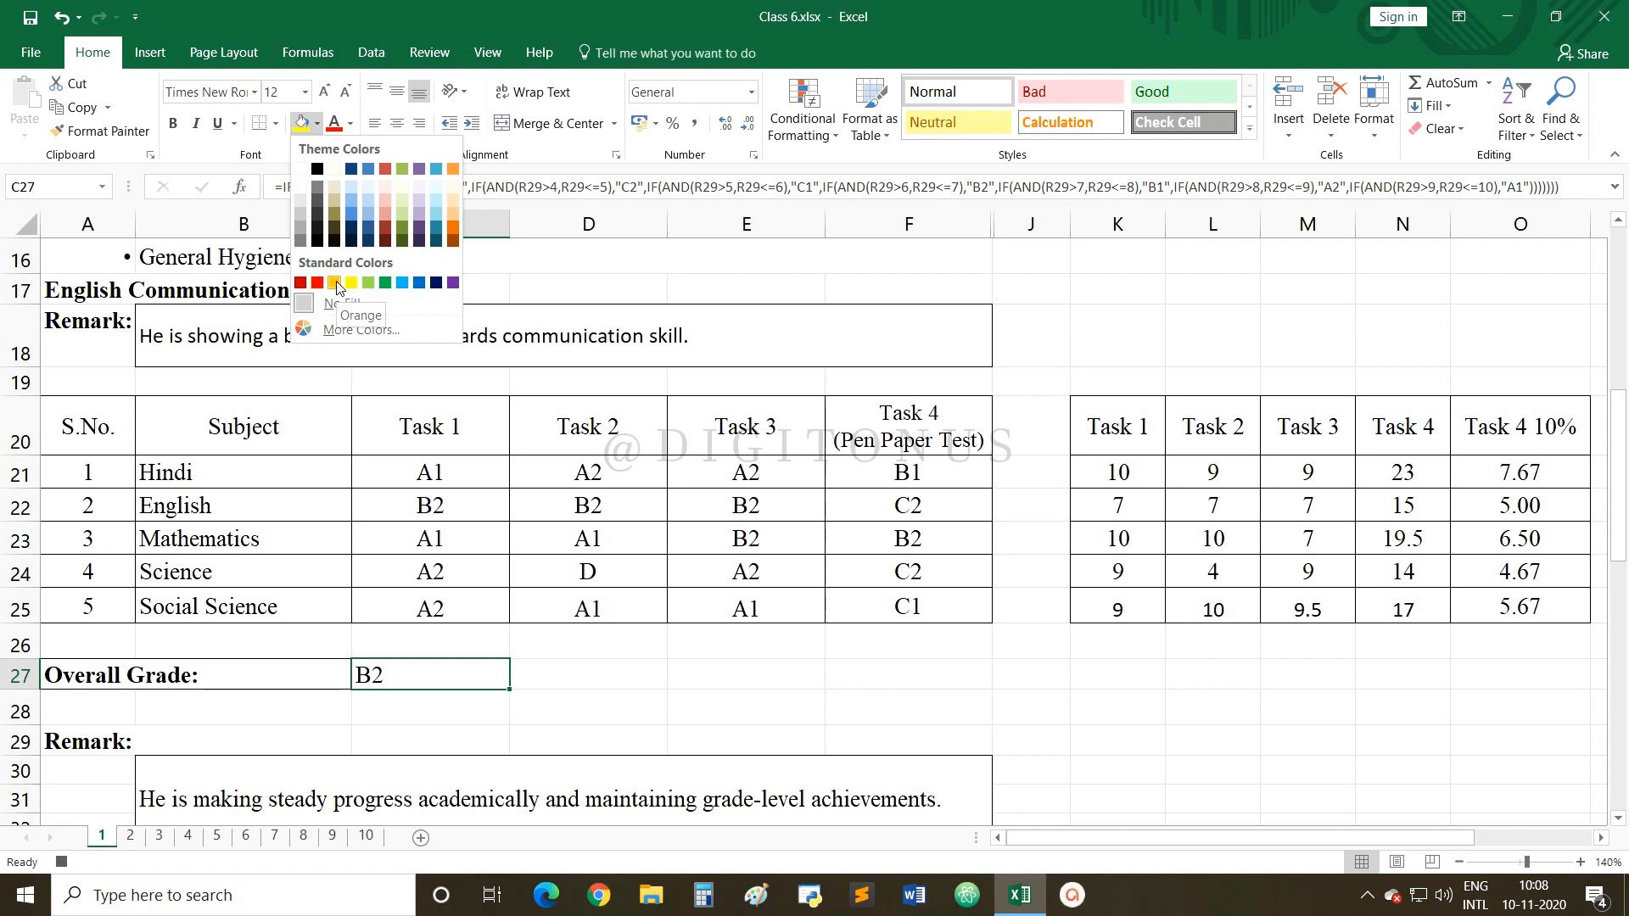
pyautogui.click(455, 217)
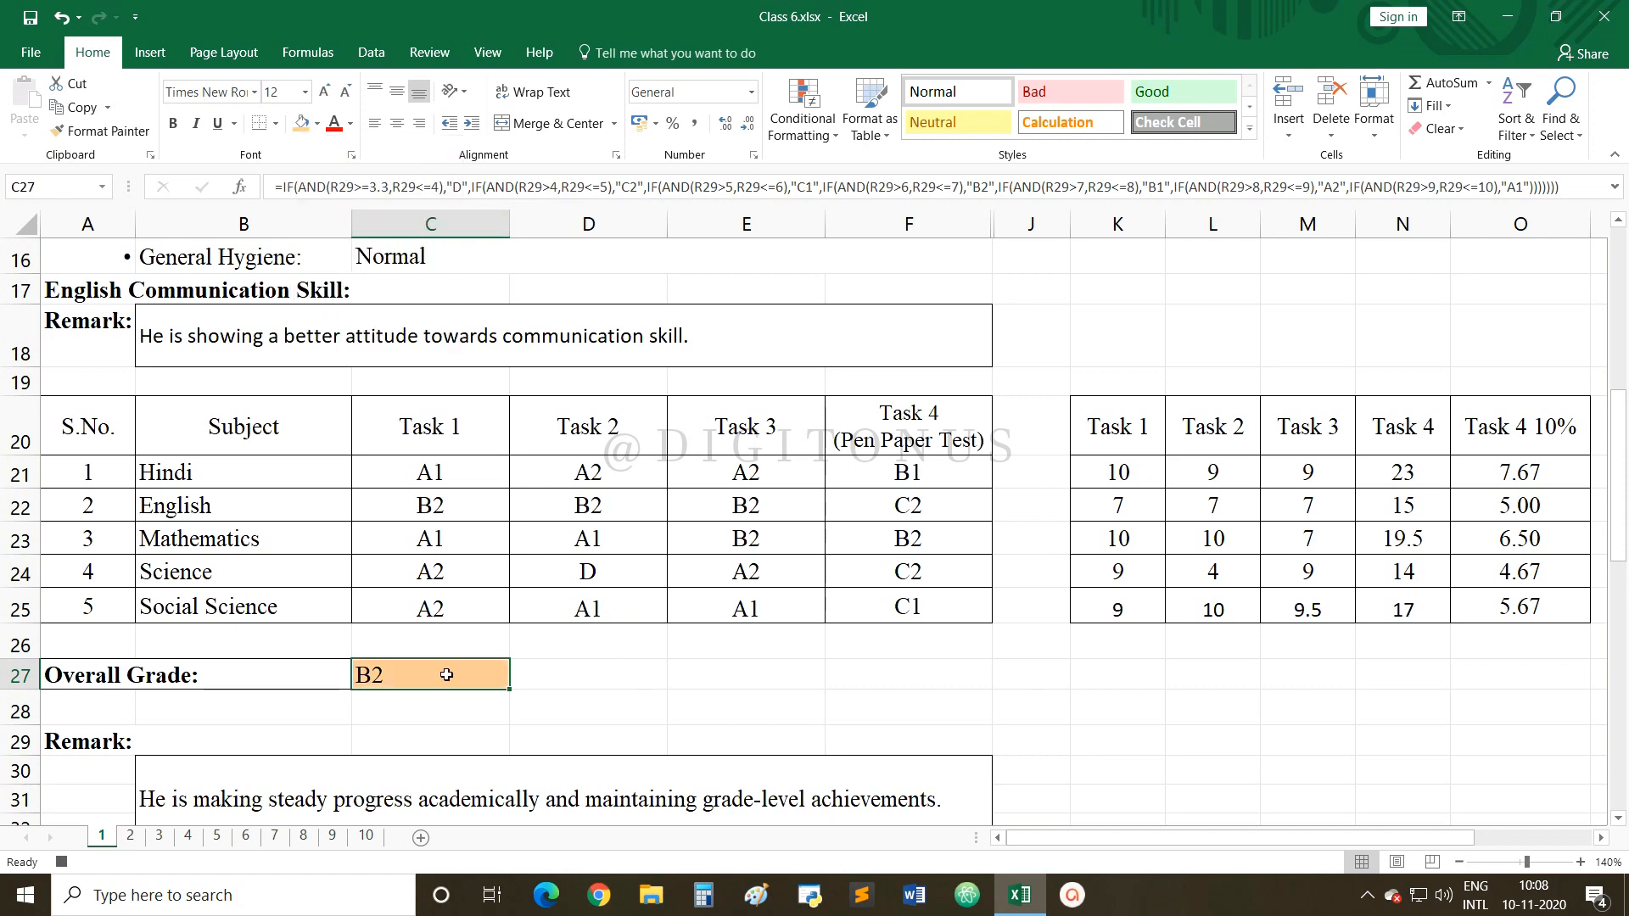
pyautogui.scroll(1, 456, 569)
pyautogui.scroll(-2, 431, 519)
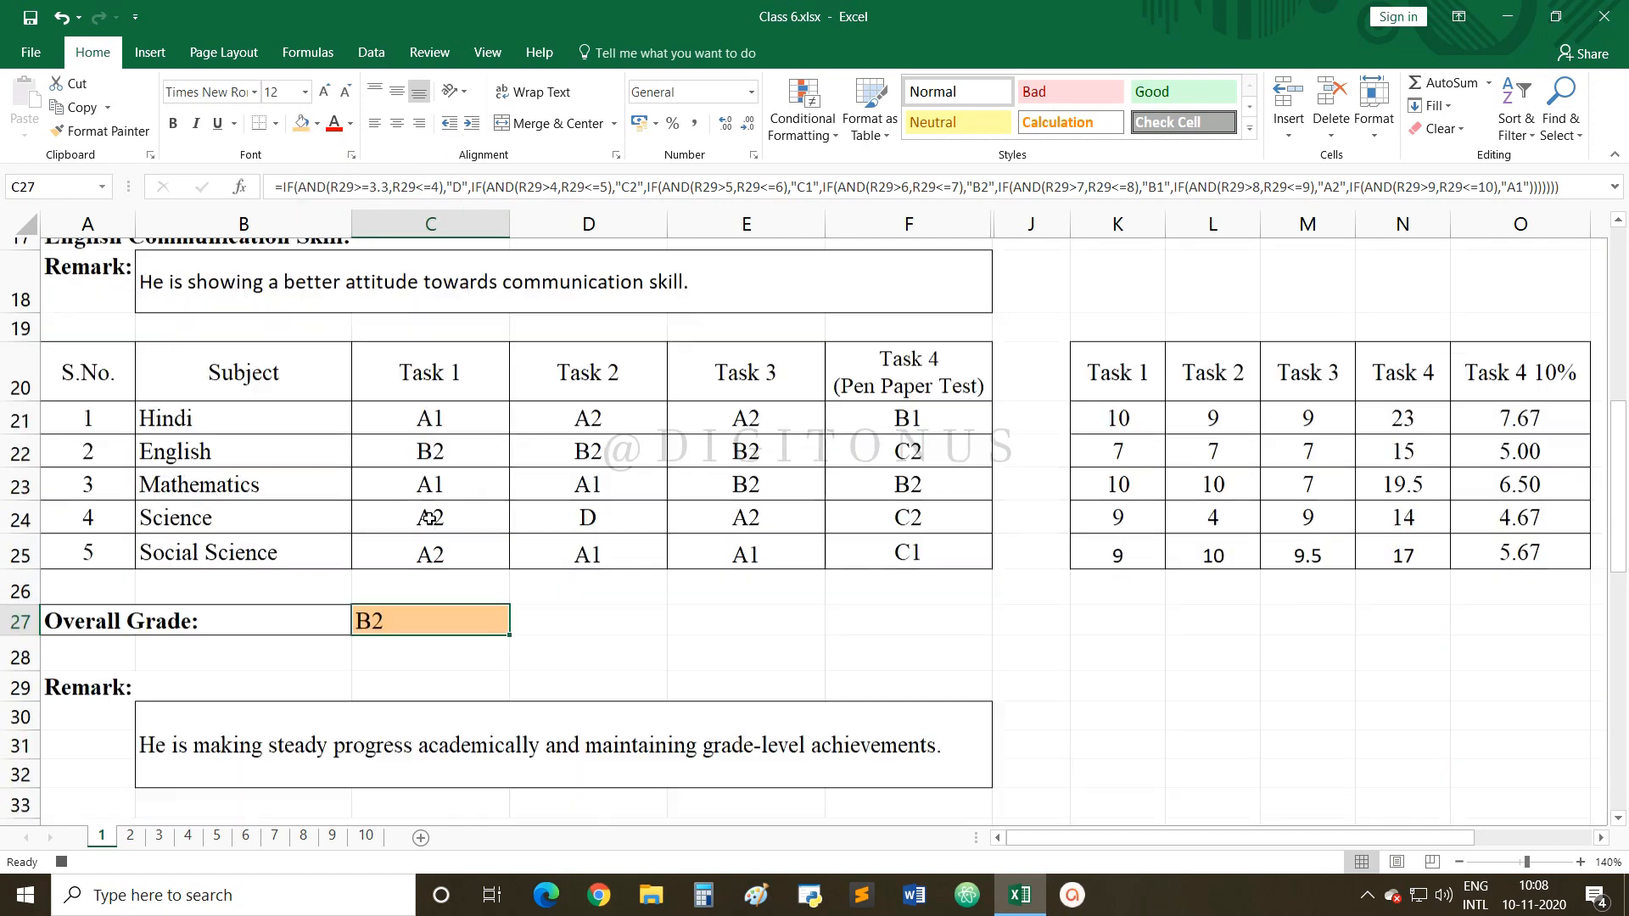
pyautogui.scroll(-2, 430, 518)
pyautogui.scroll(3, 242, 483)
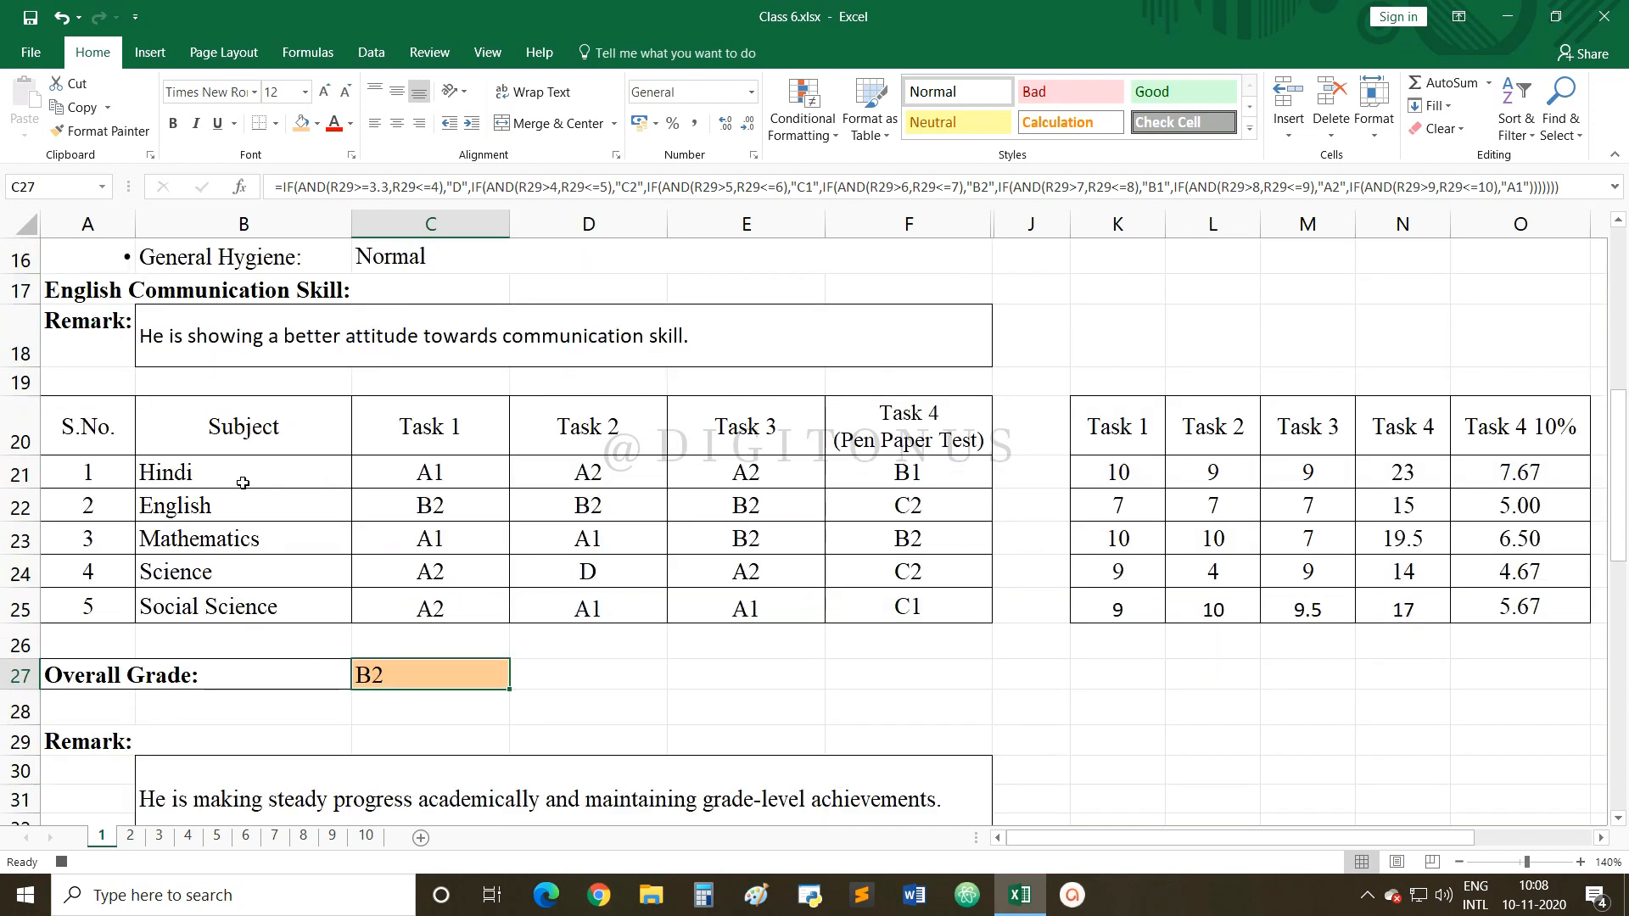
# Shade the subject names Hindi to Social Science (B21:B25) light green.
pyautogui.moveTo(217, 473); pyautogui.dragTo(222, 607)
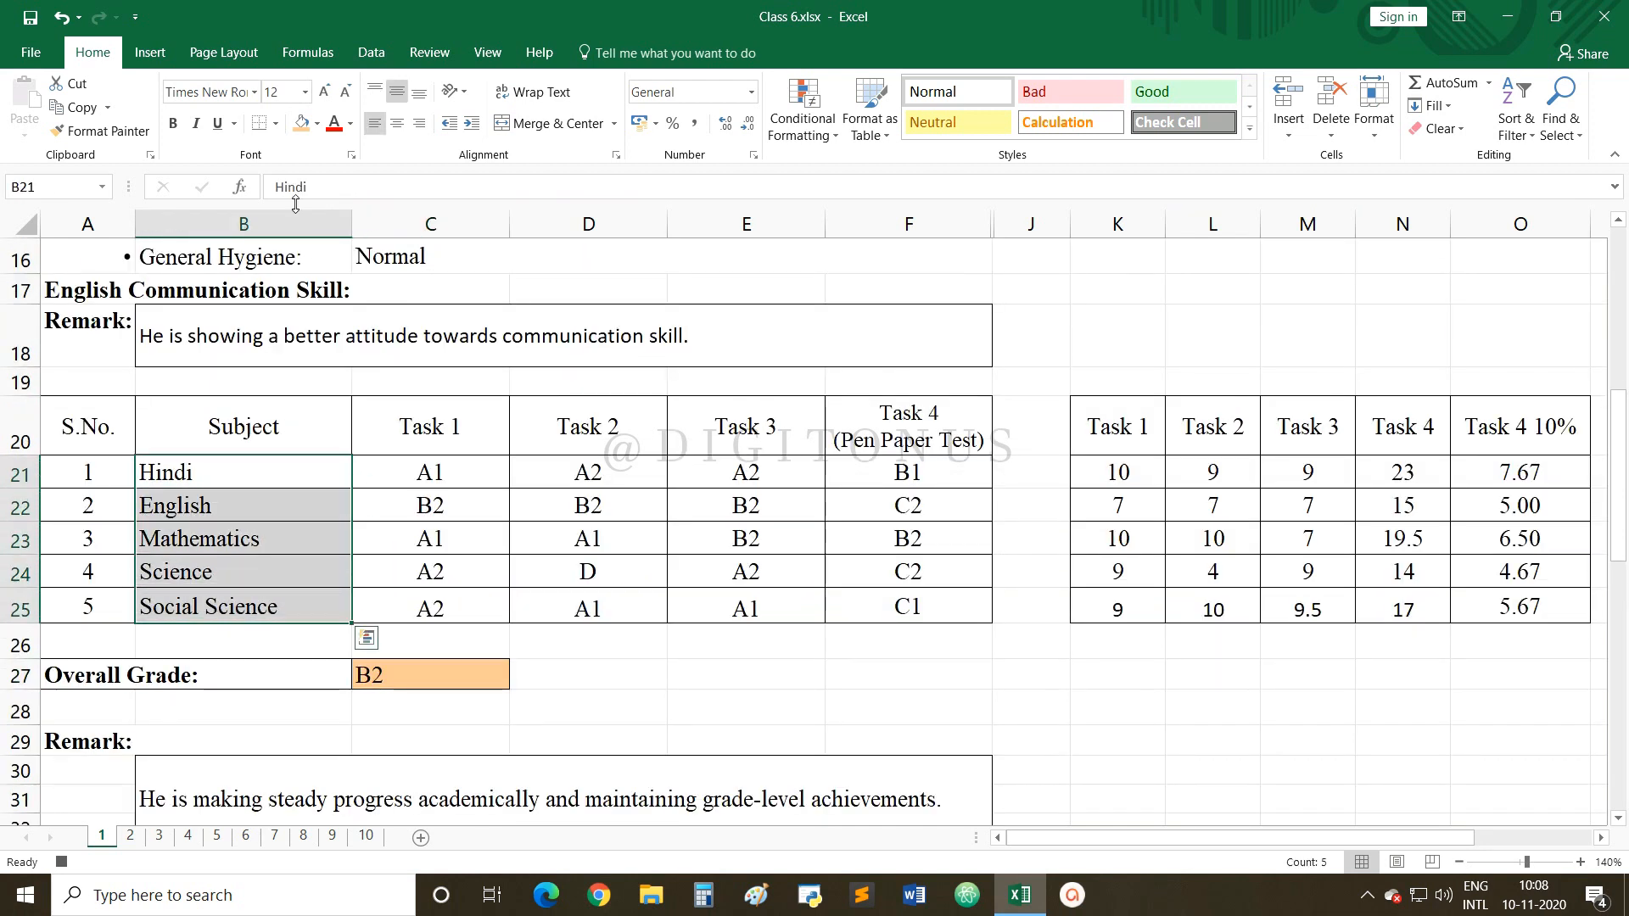
pyautogui.click(321, 132)
pyautogui.click(386, 289)
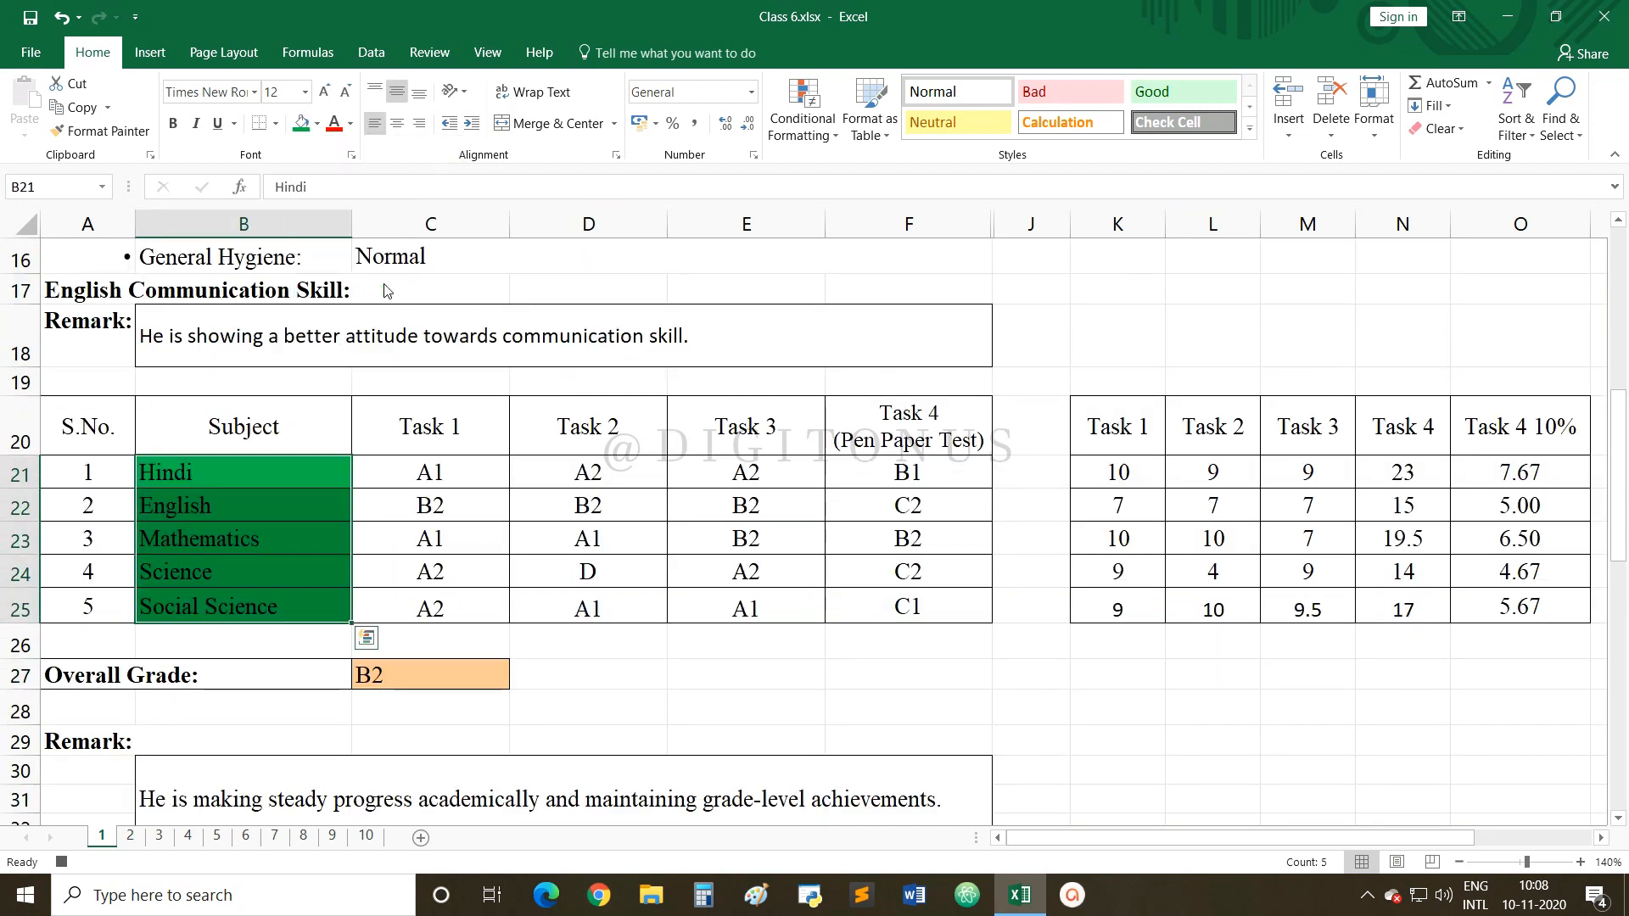
pyautogui.click(317, 124)
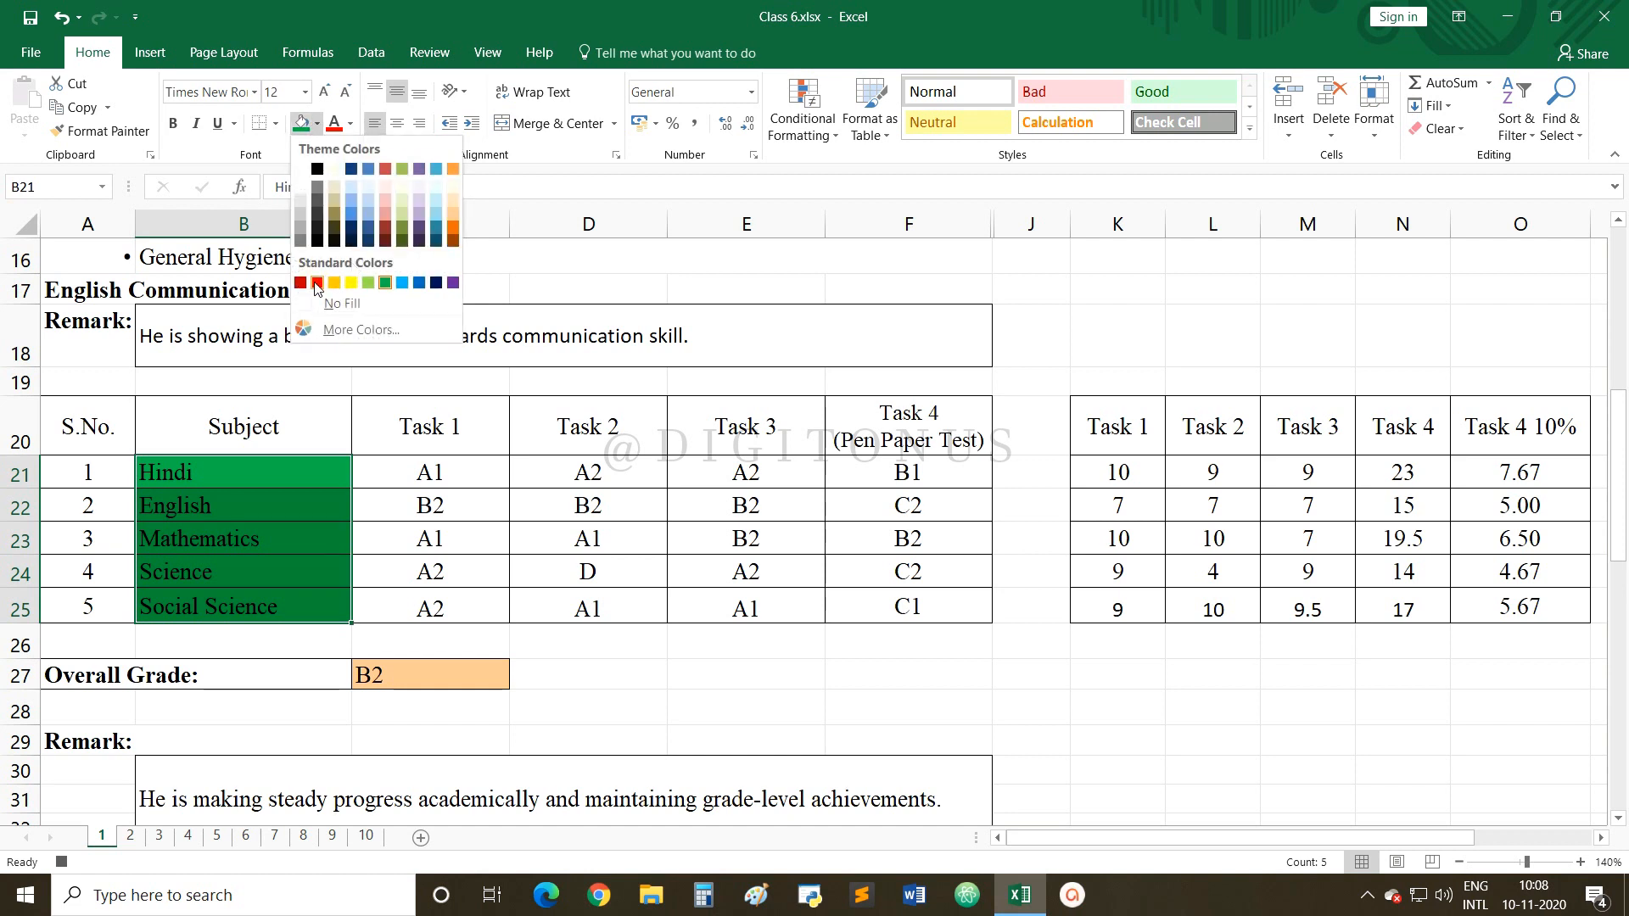
pyautogui.click(368, 282)
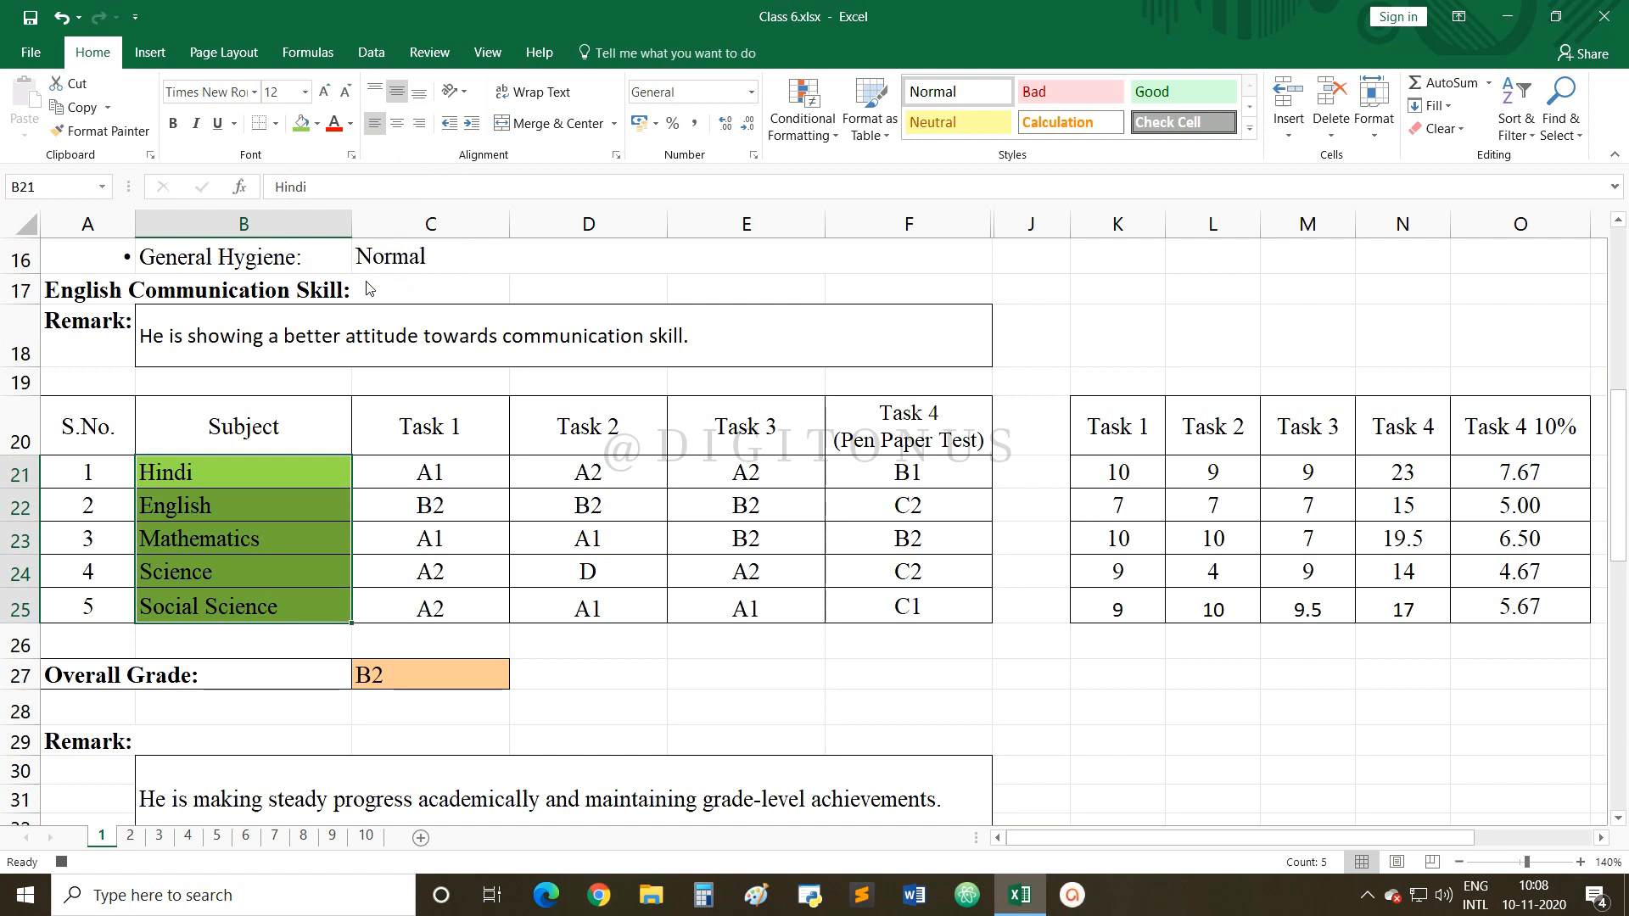
pyautogui.click(376, 459)
# Fill the header row A20:F20 gold, then stop the macro recording.
pyautogui.moveTo(97, 427); pyautogui.dragTo(933, 439)
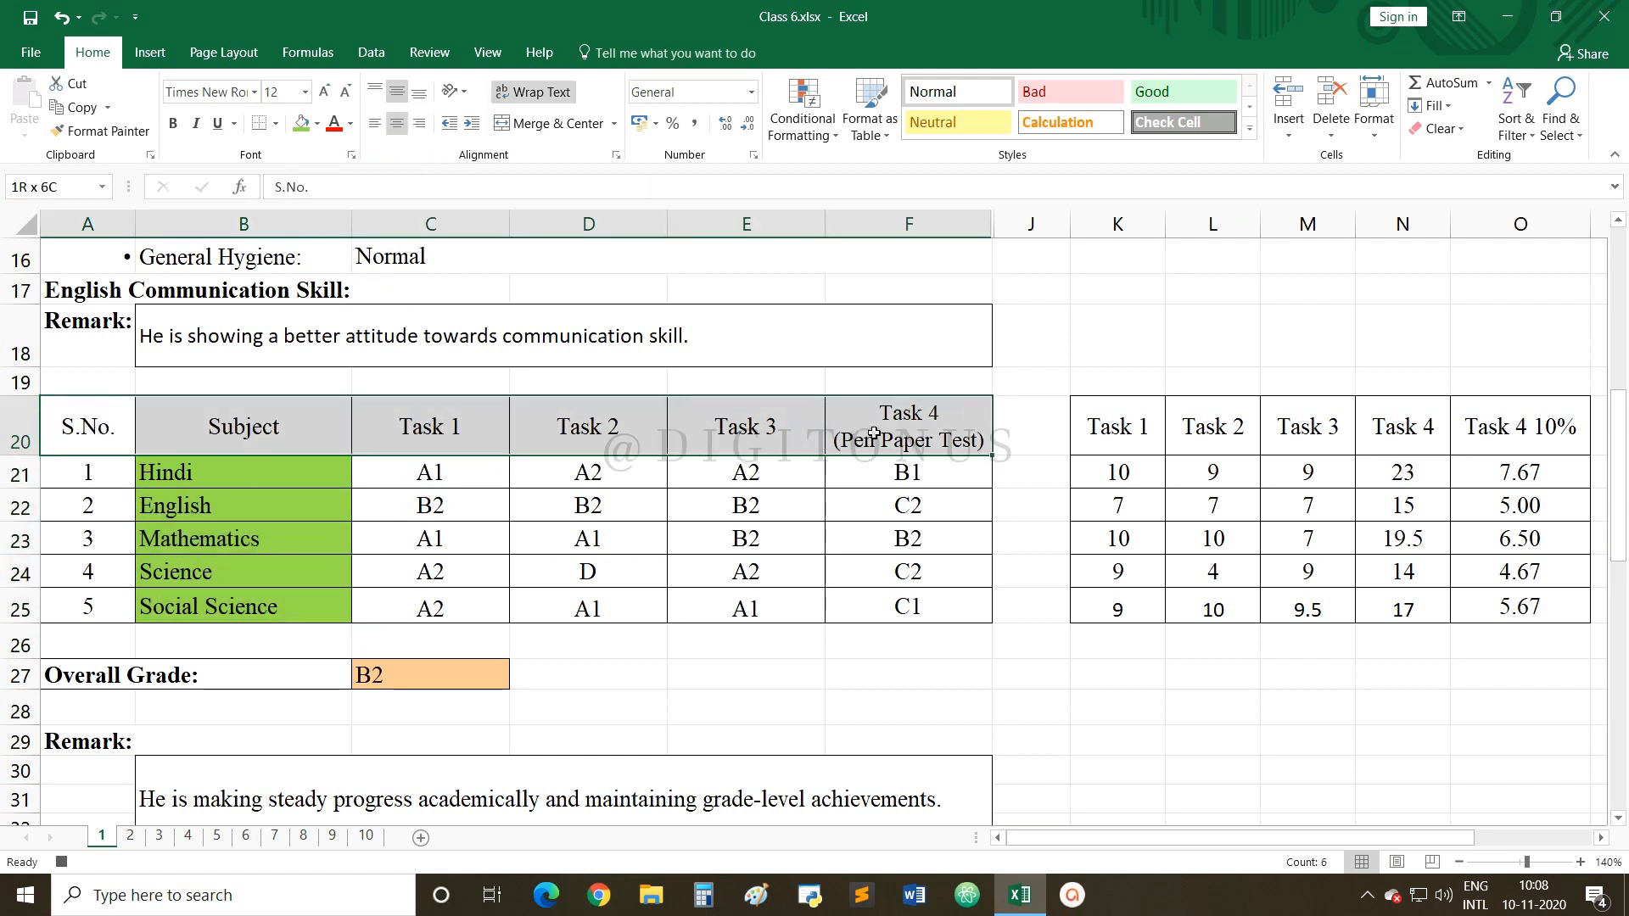
pyautogui.click(317, 125)
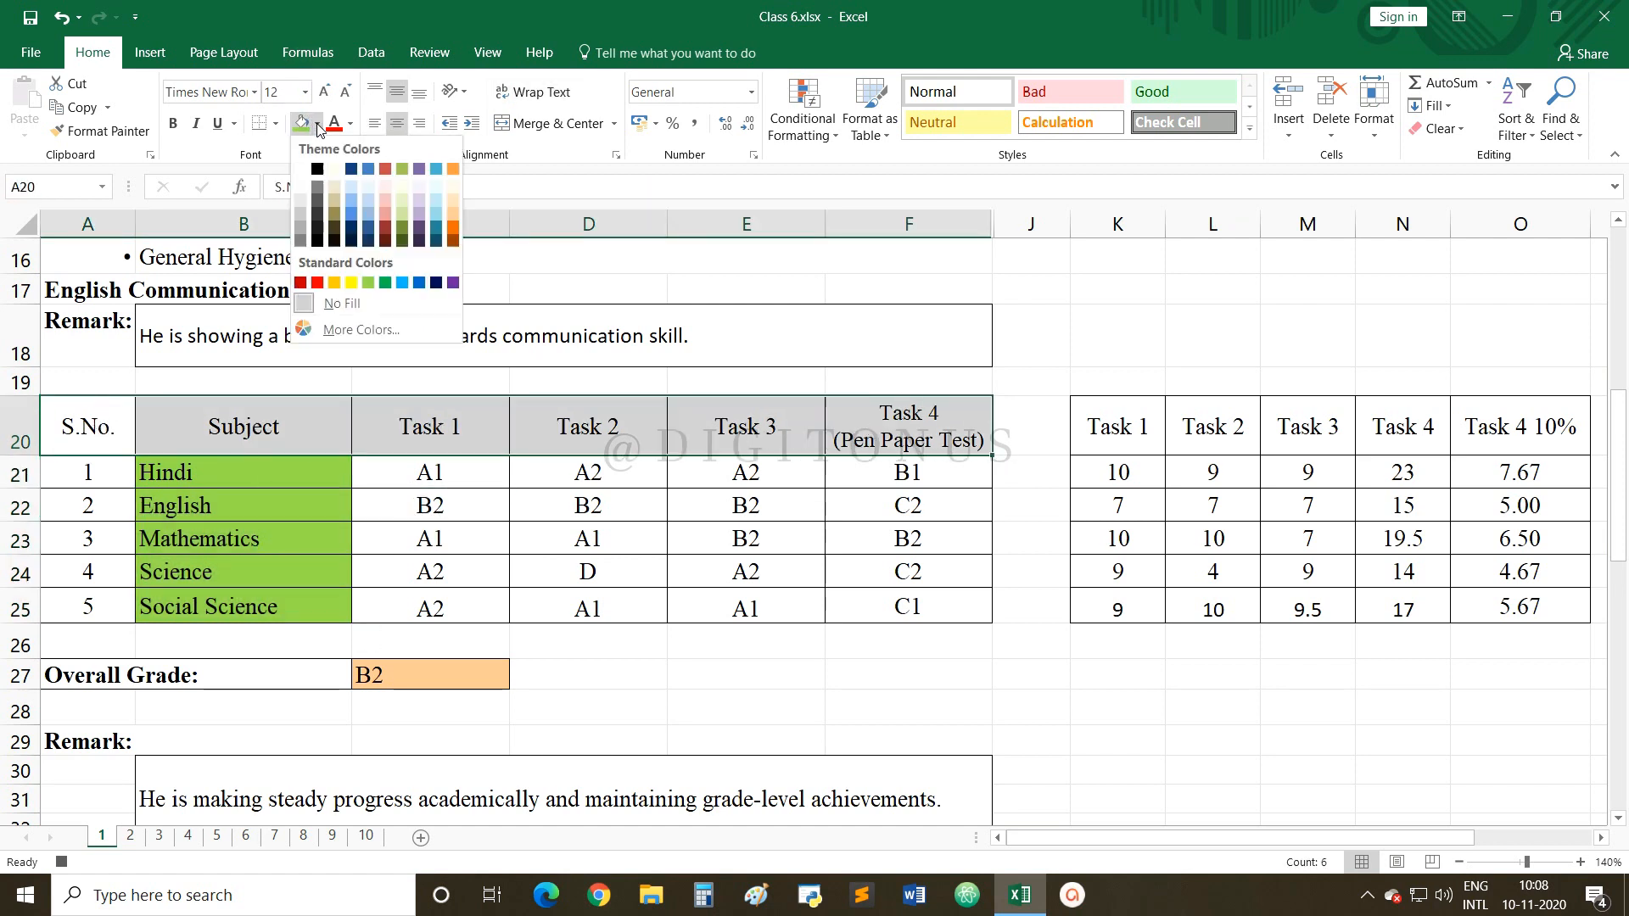
pyautogui.click(334, 282)
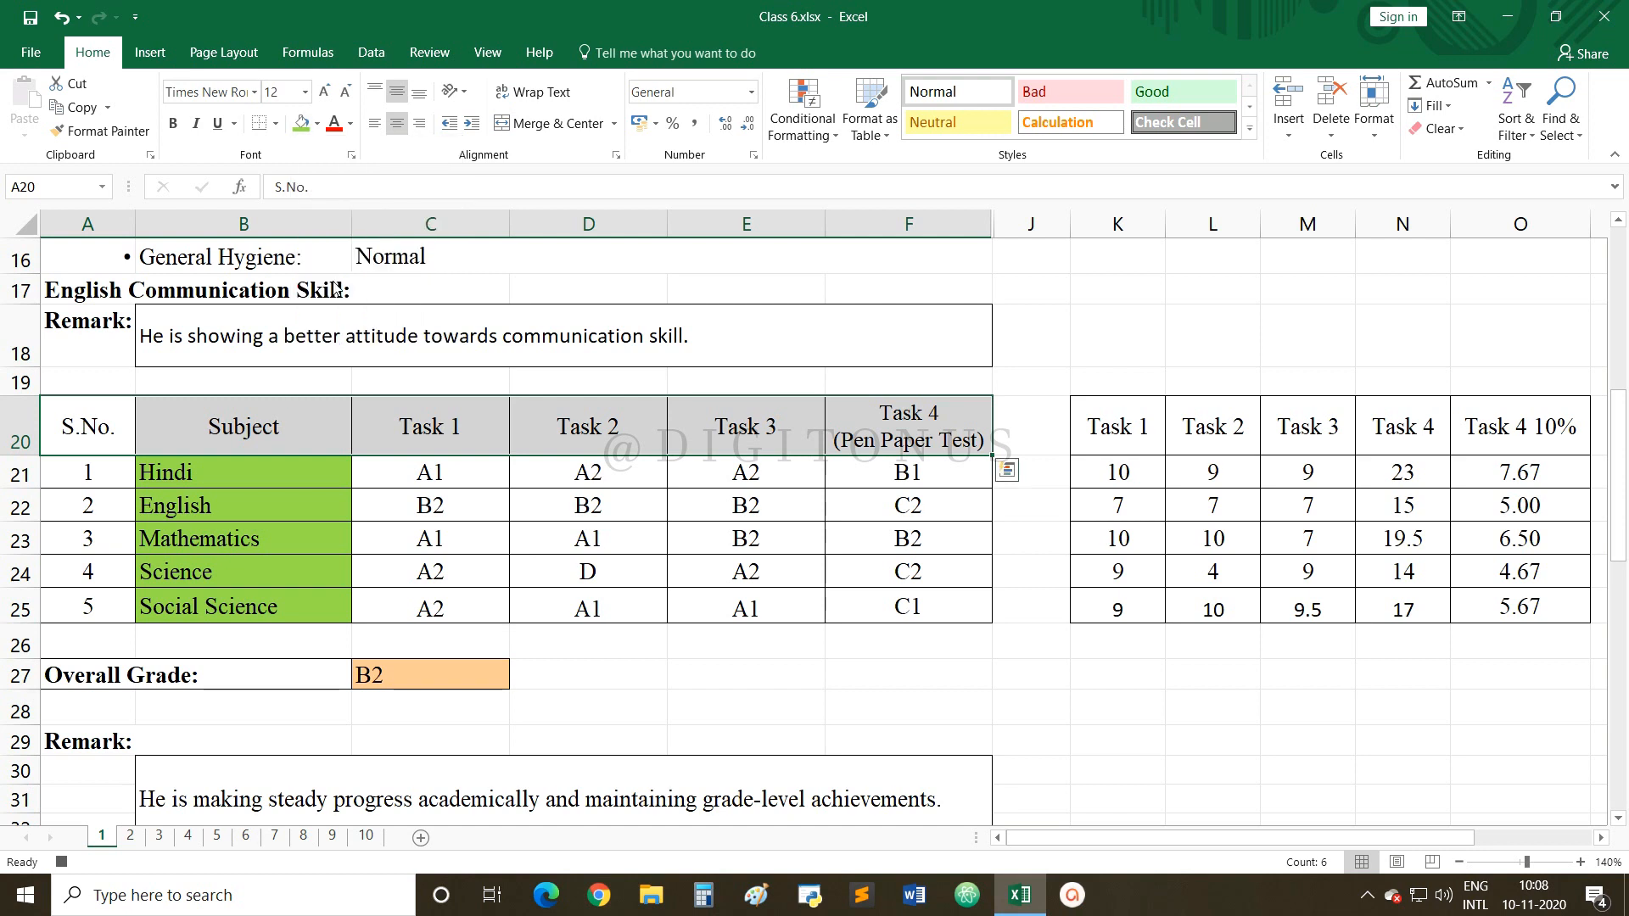
pyautogui.click(455, 389)
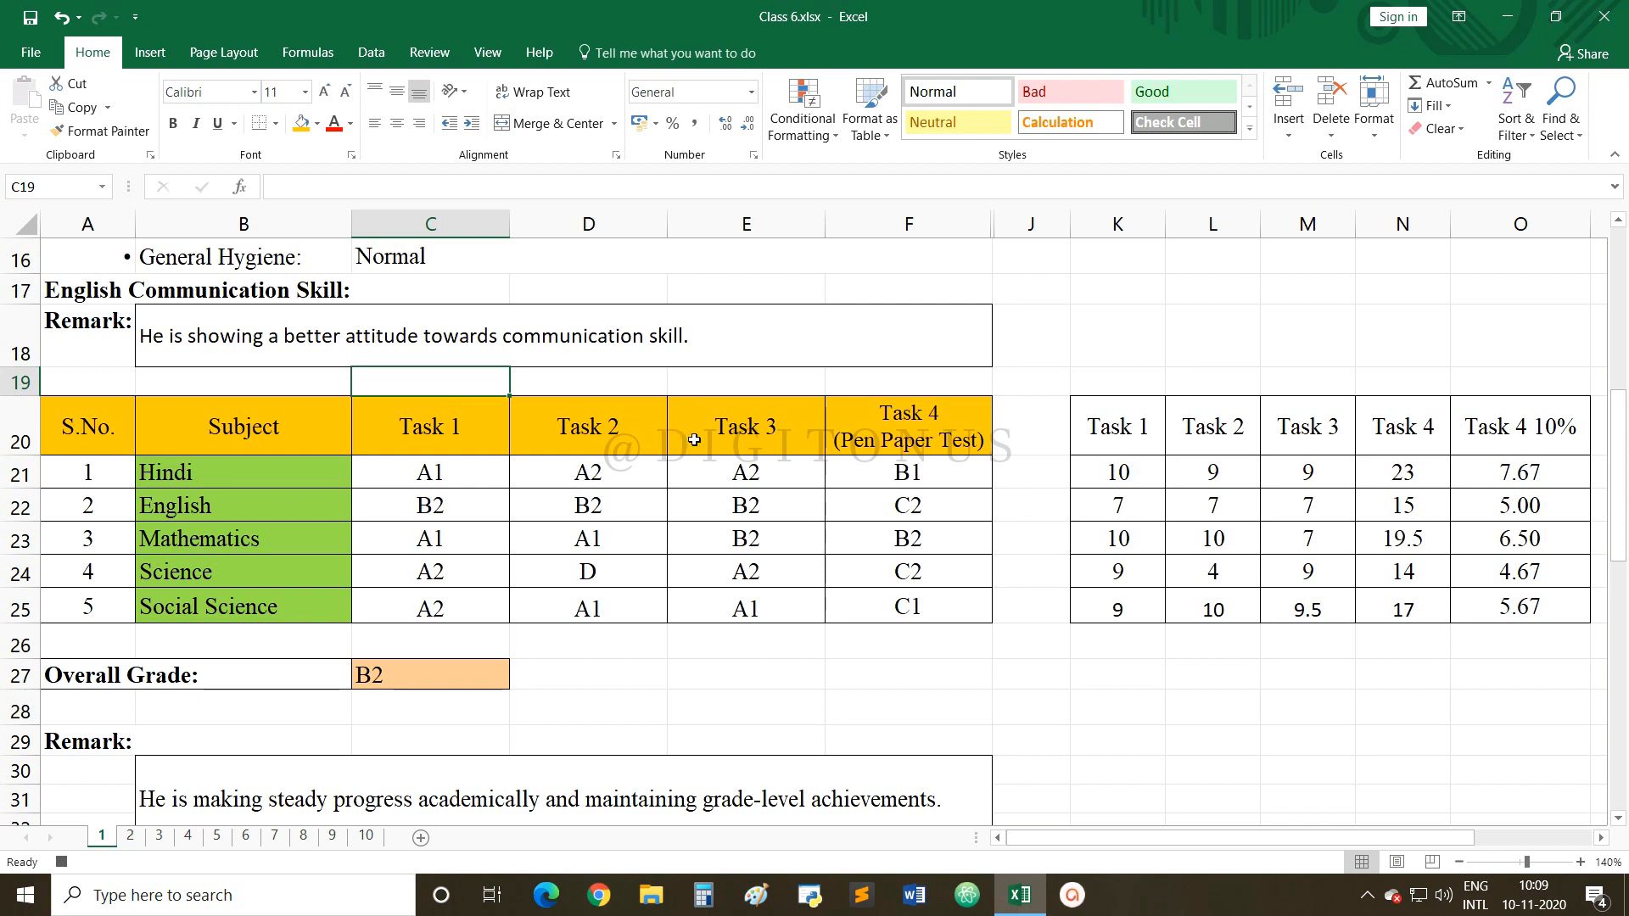
pyautogui.click(923, 674)
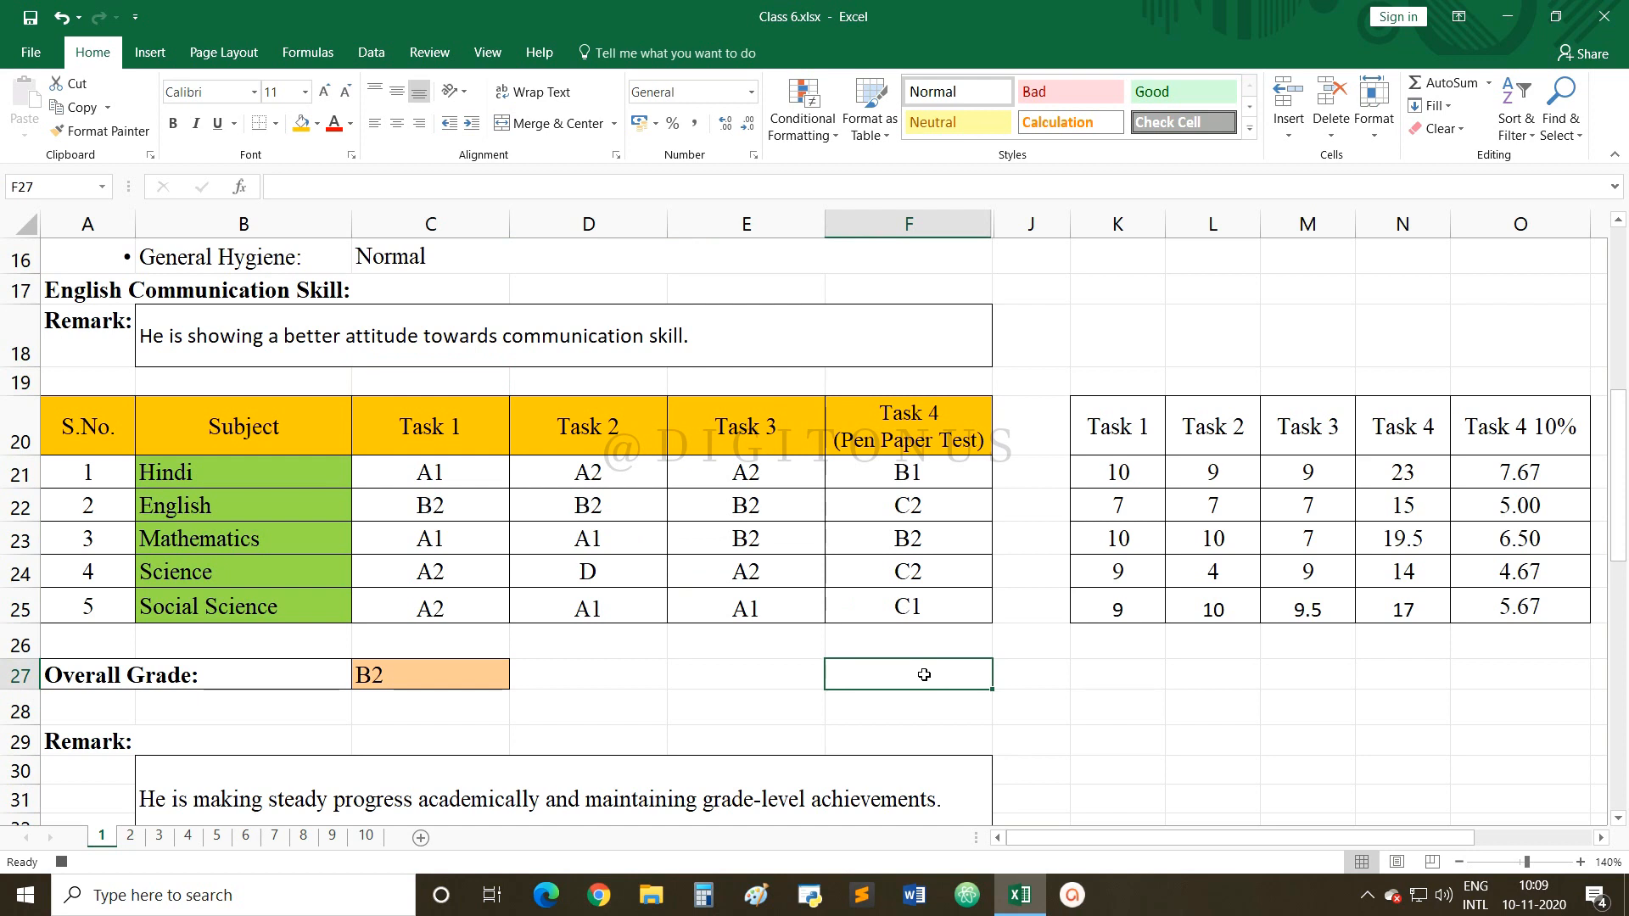
pyautogui.click(63, 862)
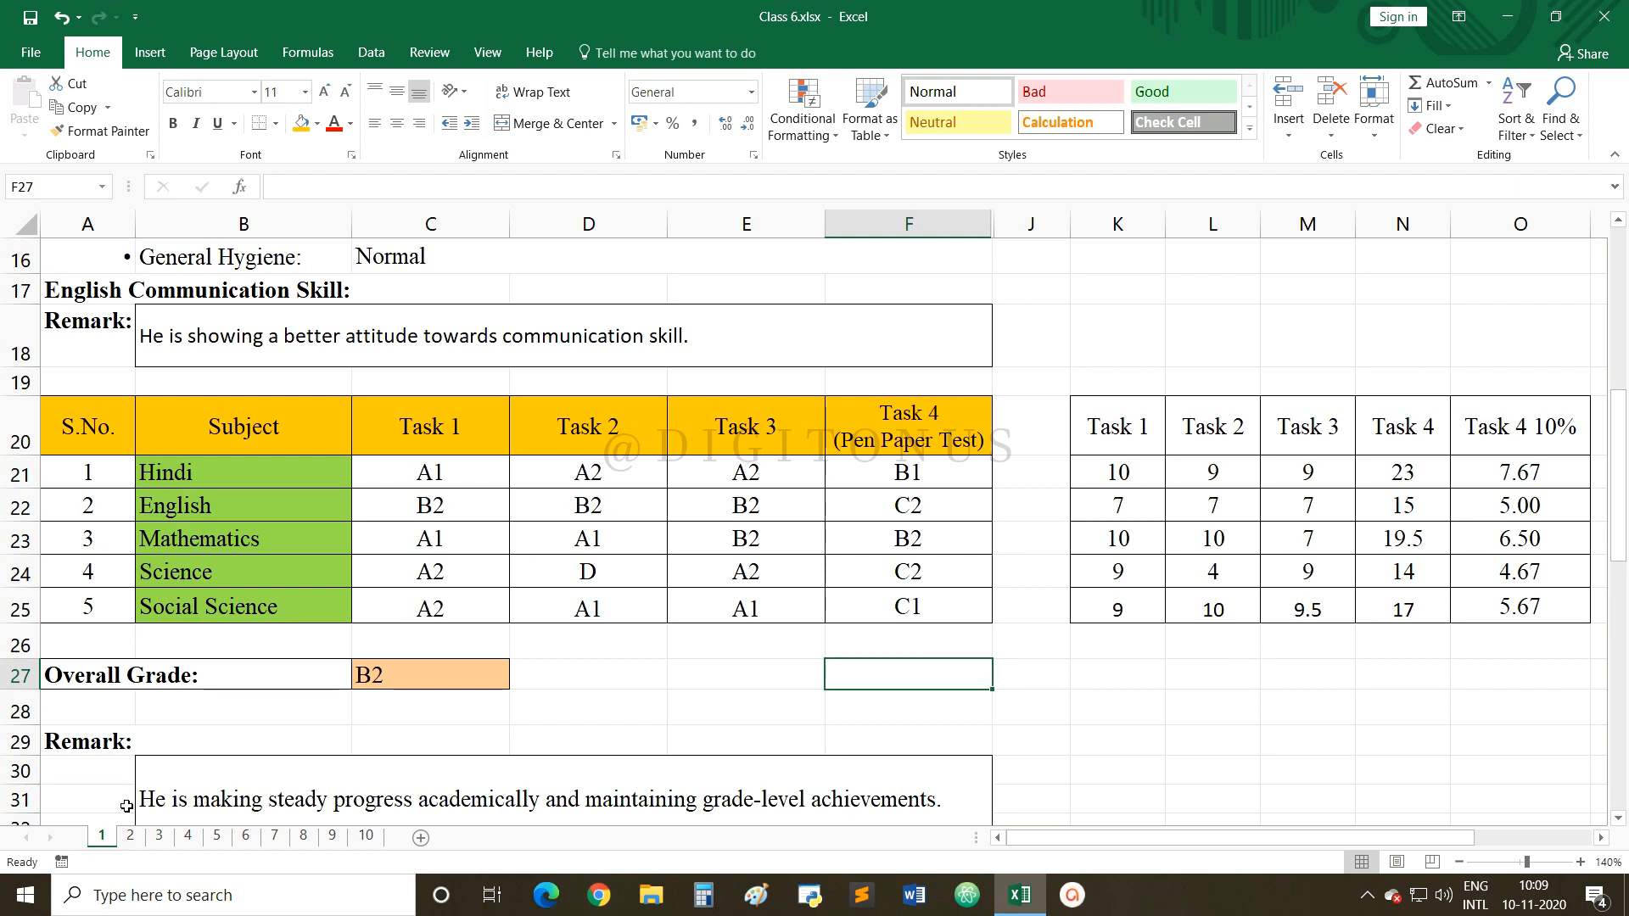
# Switch to sheet 2 and view its grade table: TOTALs 54 to 48, Overall Grade B1.
pyautogui.click(132, 838)
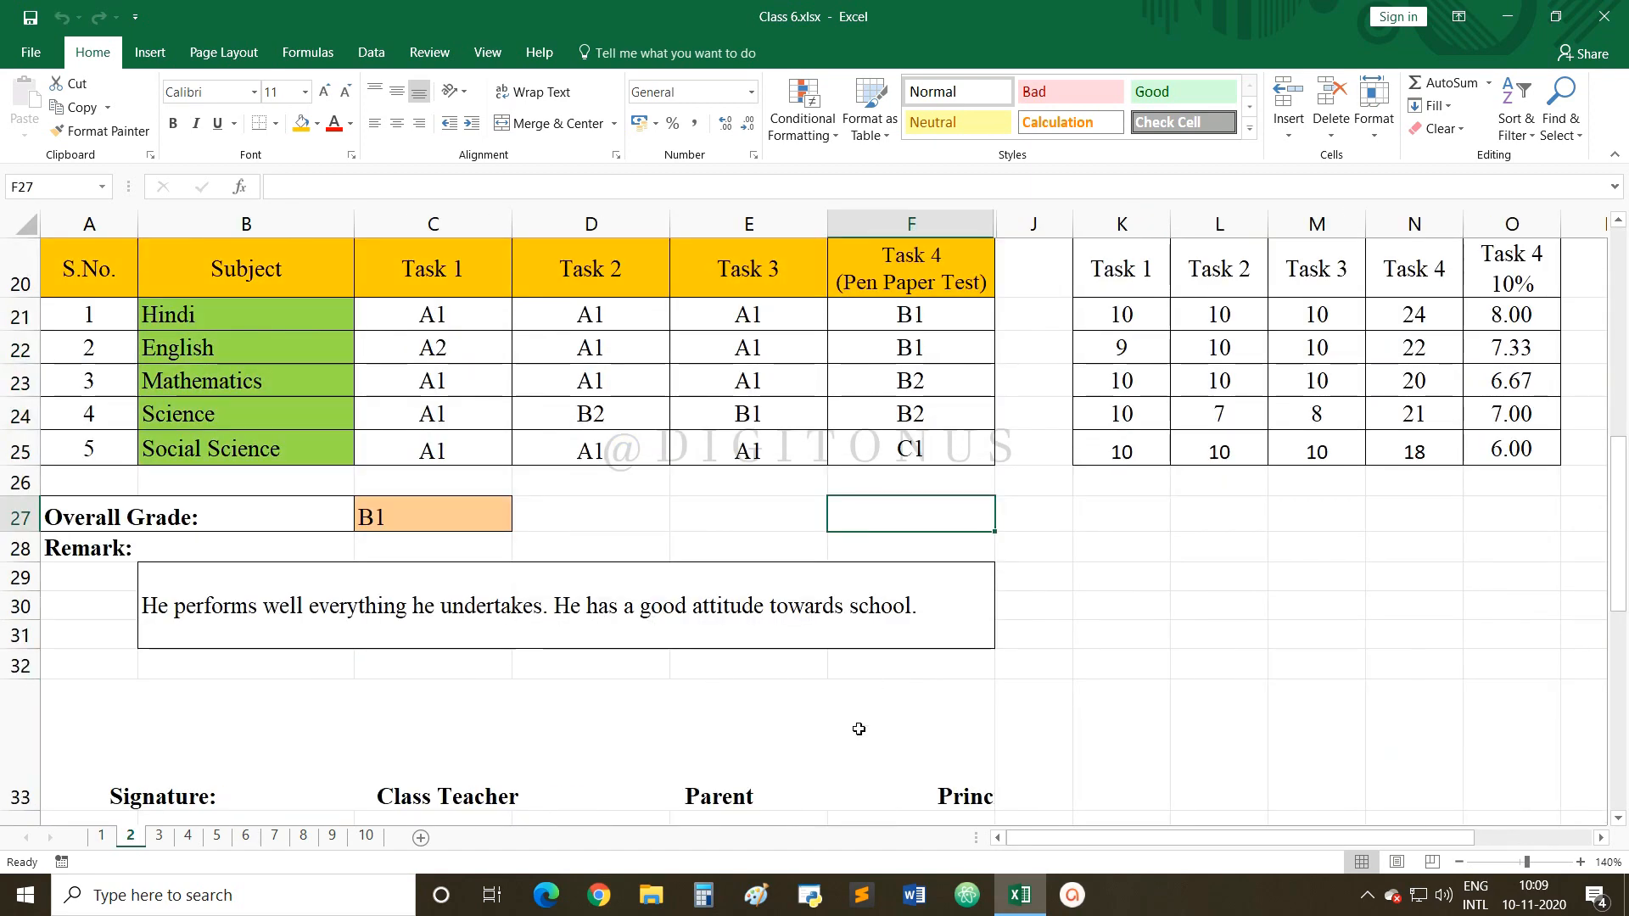
pyautogui.moveTo(1076, 840); pyautogui.dragTo(1113, 842)
pyautogui.scroll(1, 1163, 762)
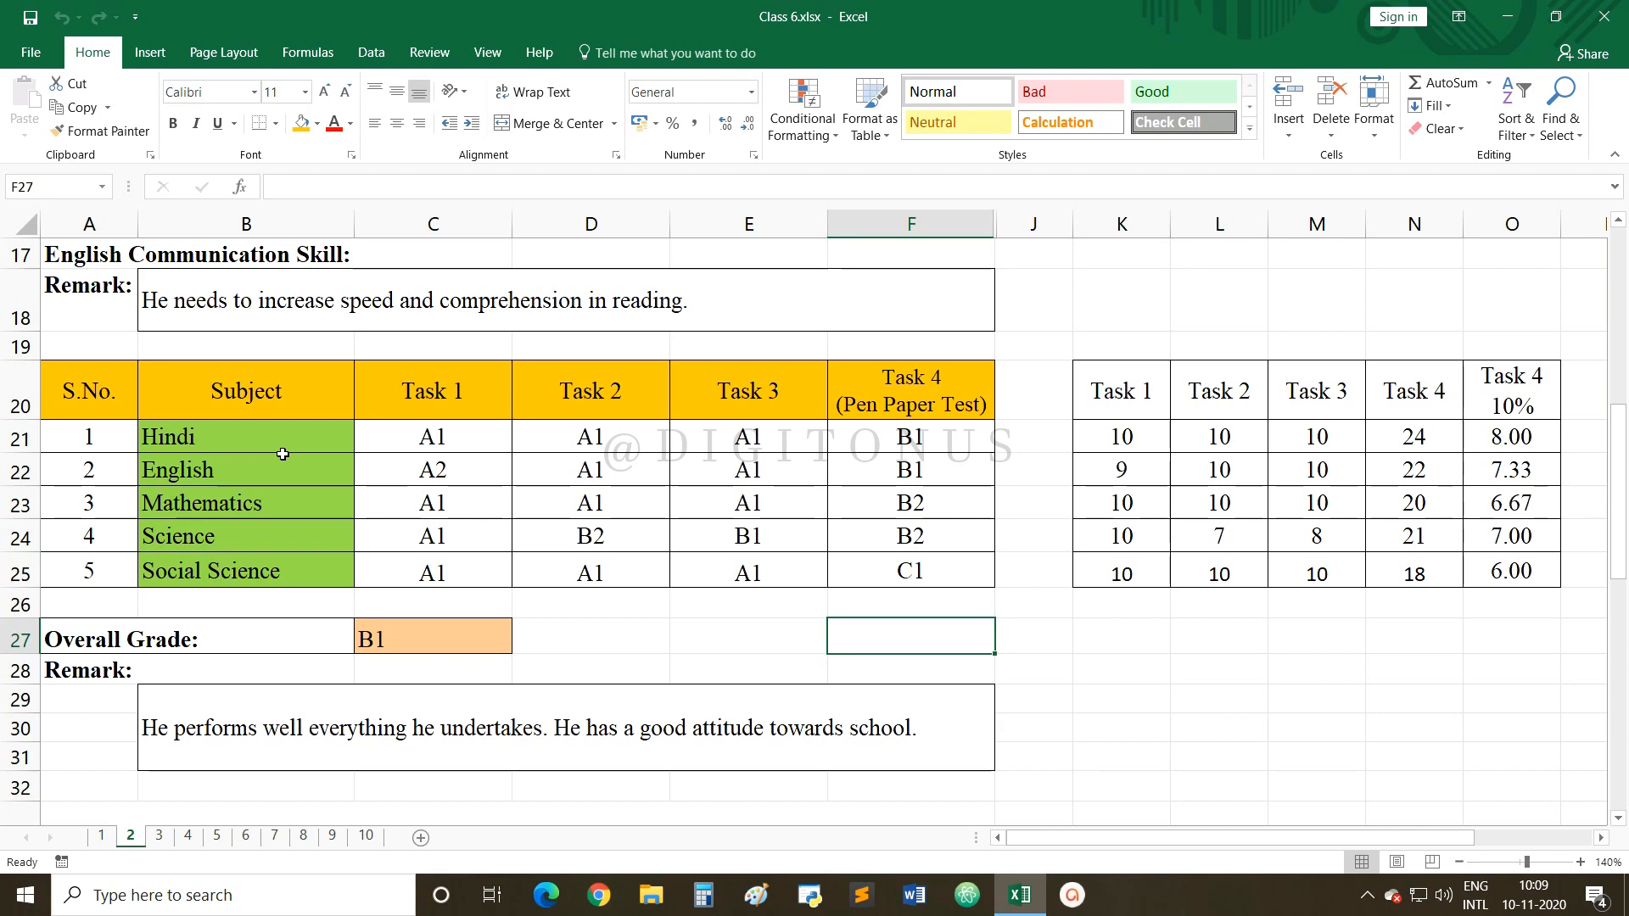
# Go to student sheet 3, scroll down and zoom the sheet to 100%.
pyautogui.click(156, 838)
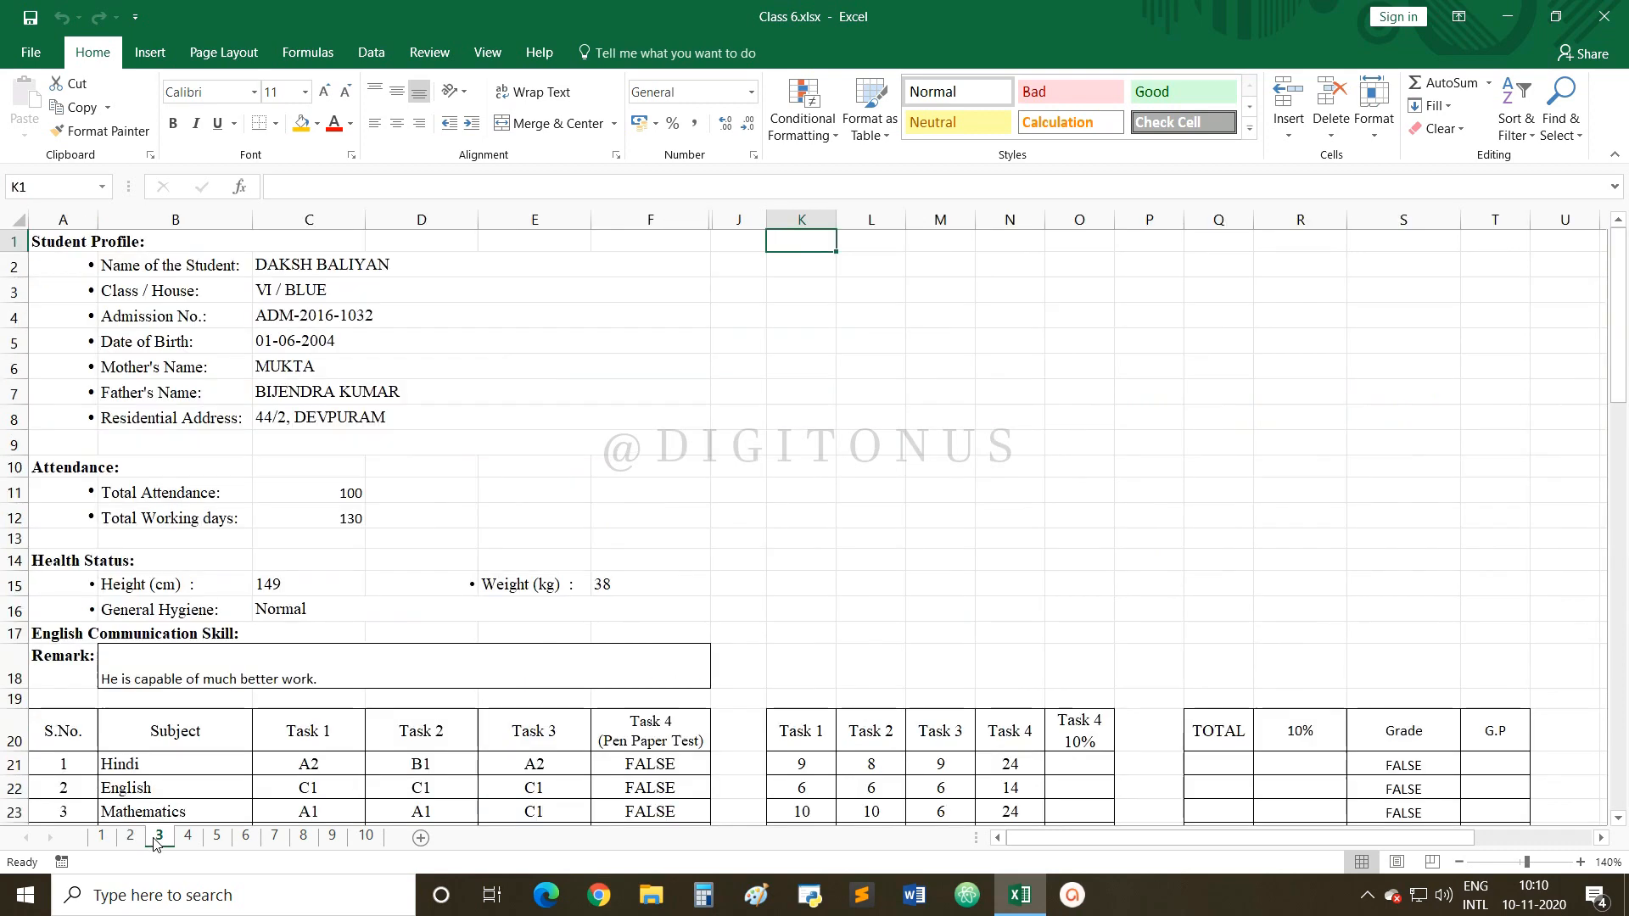
pyautogui.scroll(-1, 479, 615)
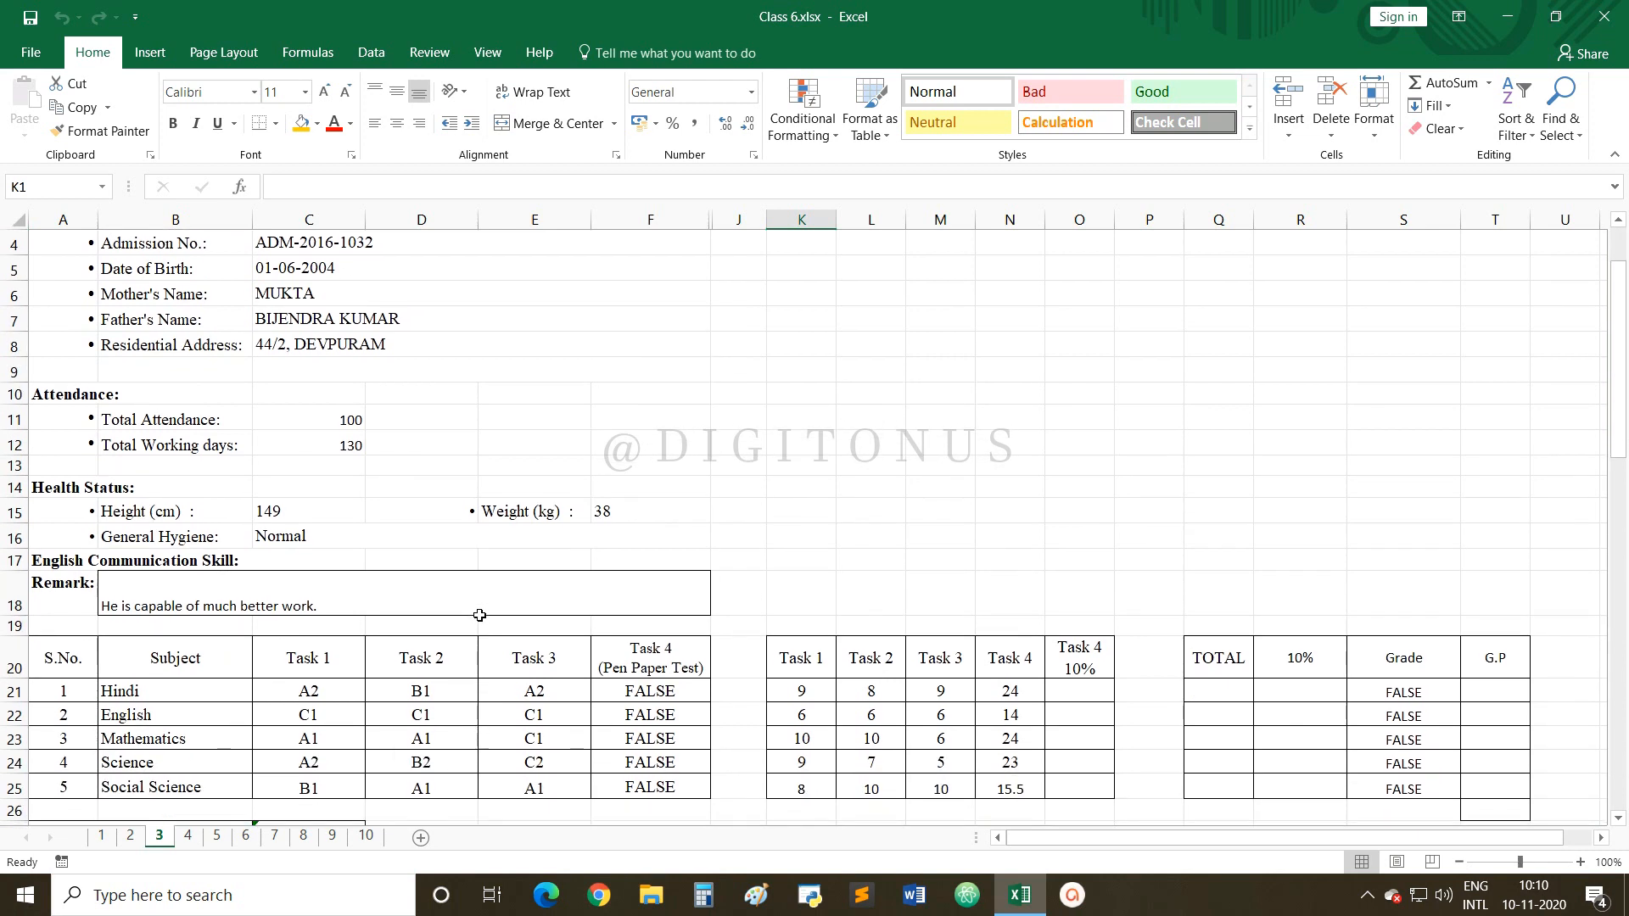
pyautogui.scroll(-2, 480, 616)
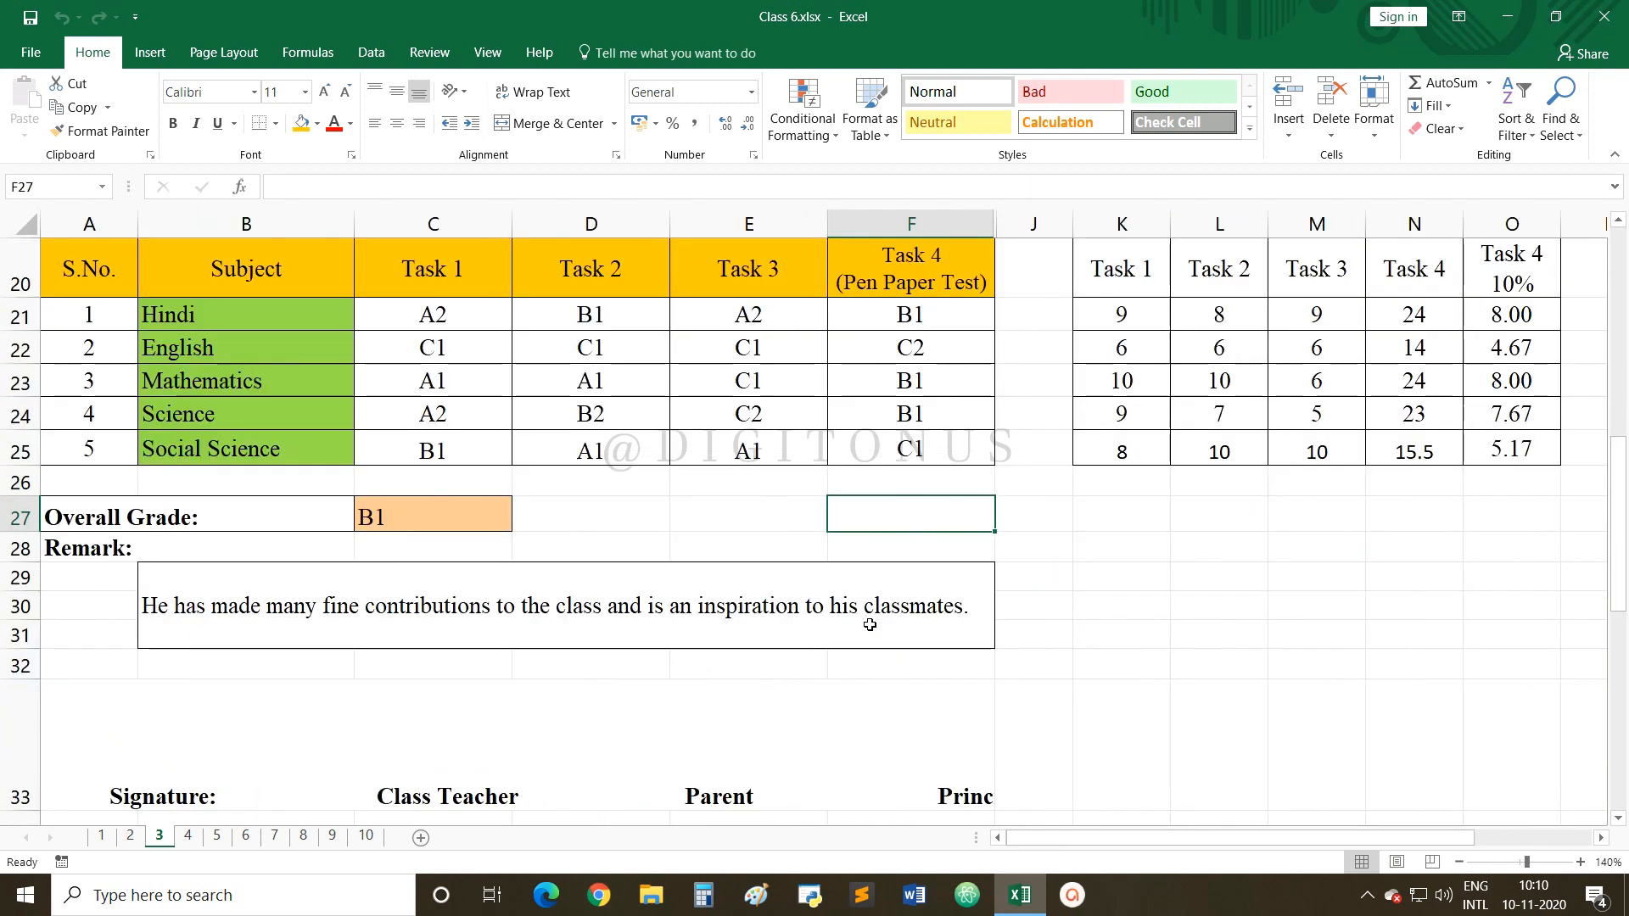
pyautogui.click(1459, 862)
pyautogui.click(1459, 862)
pyautogui.click(1459, 862)
pyautogui.click(1459, 862)
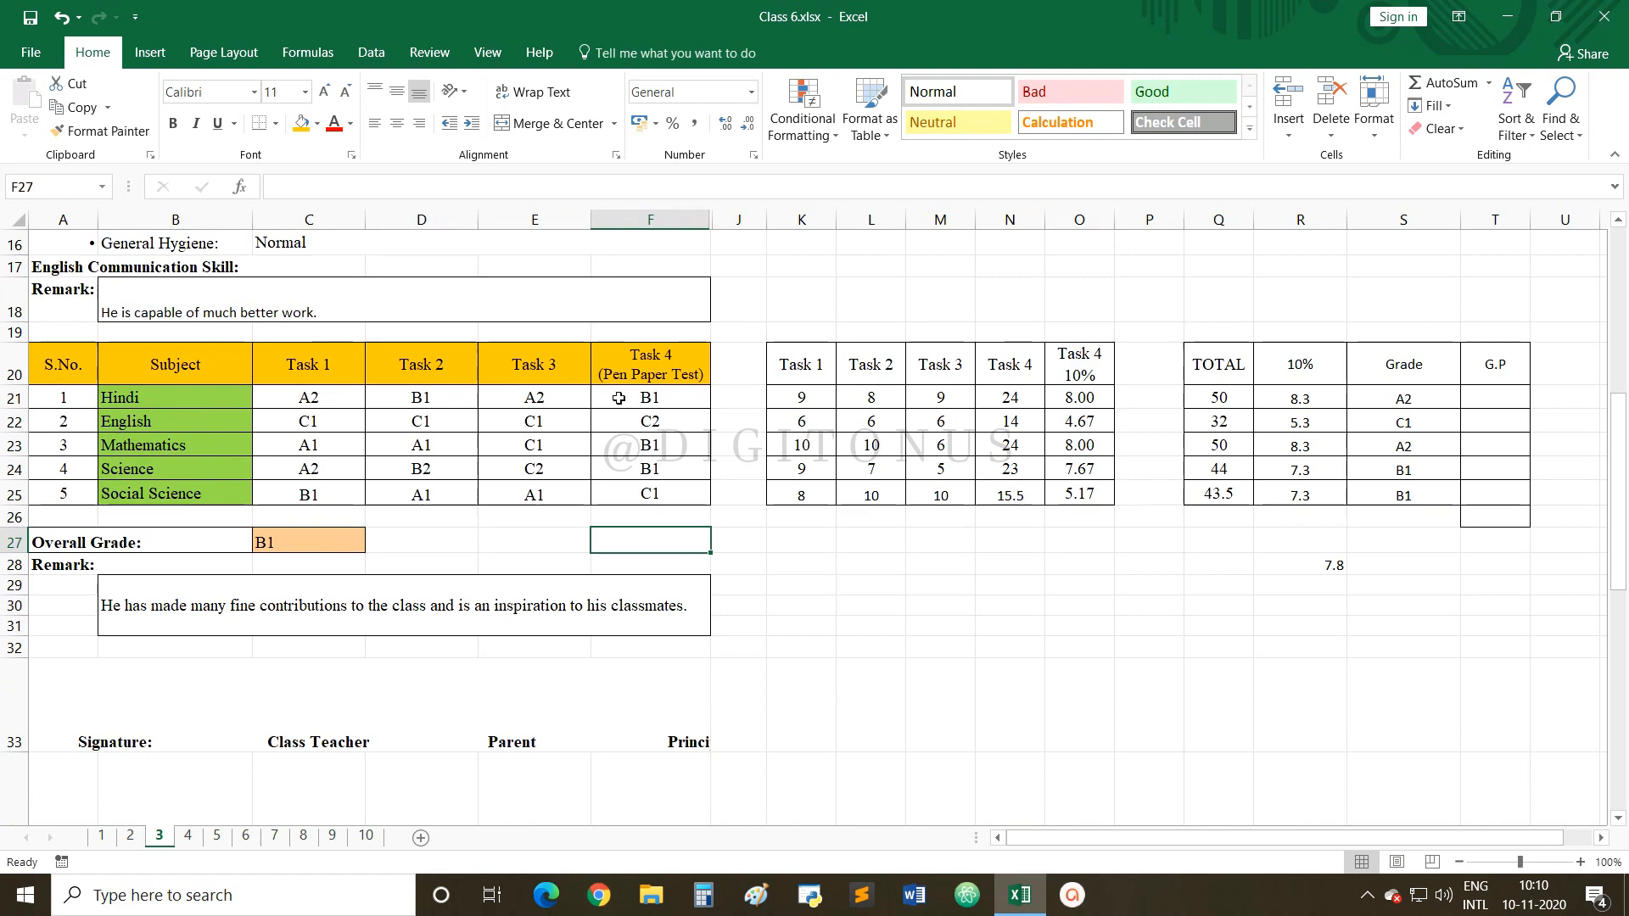
# Check student sheets 4 through 10, then return to sheet 1.
pyautogui.click(188, 836)
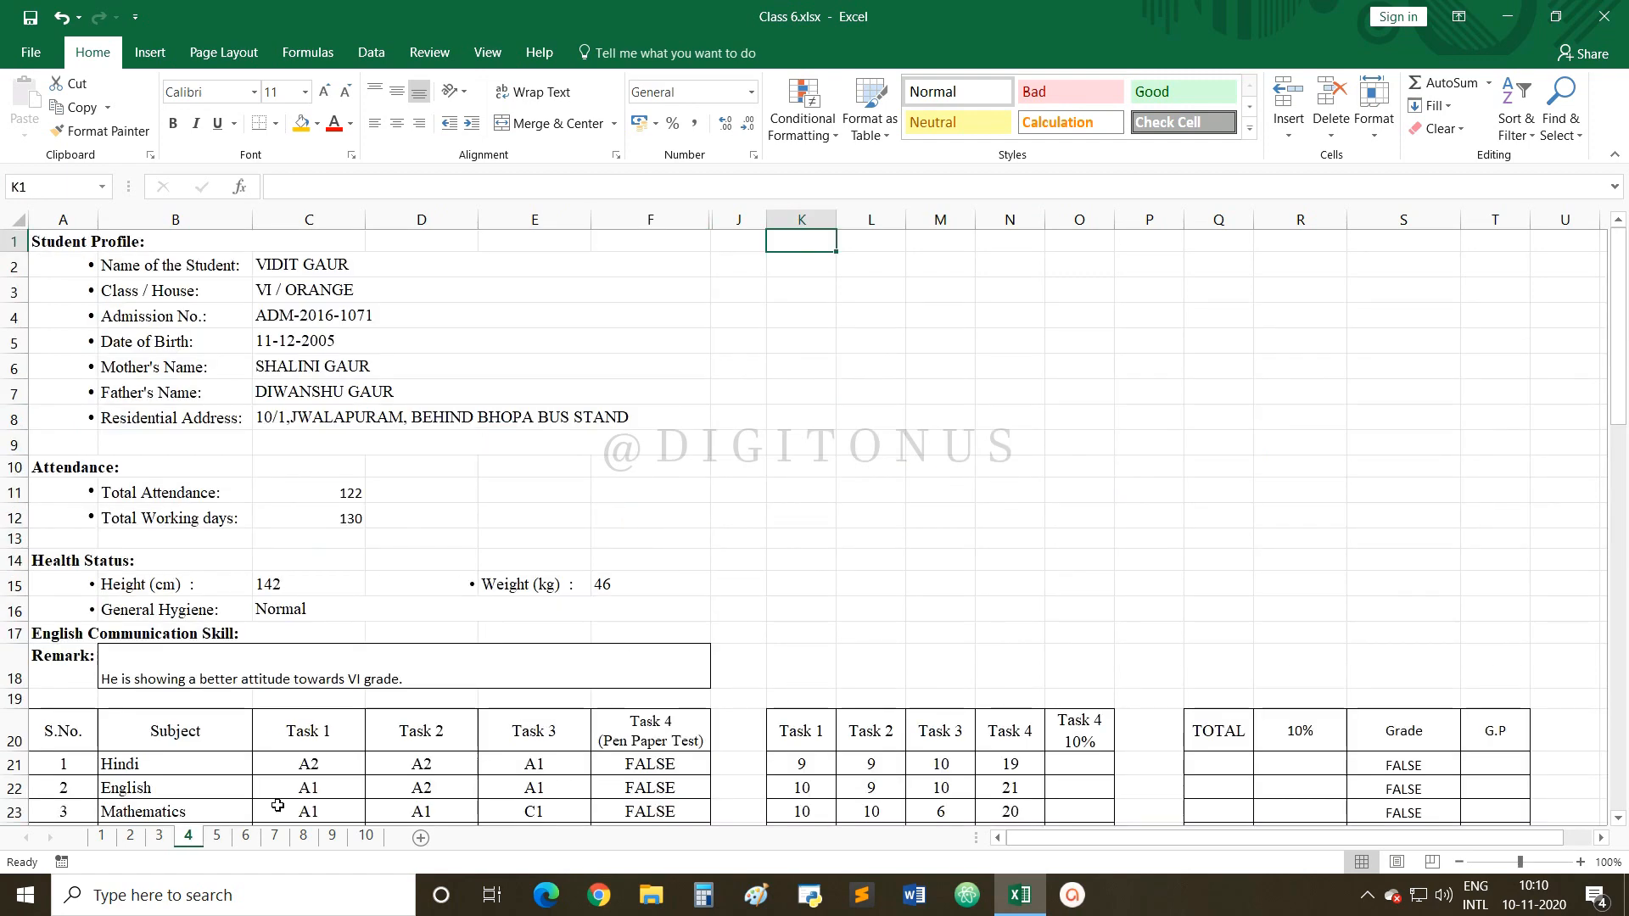
pyautogui.click(217, 837)
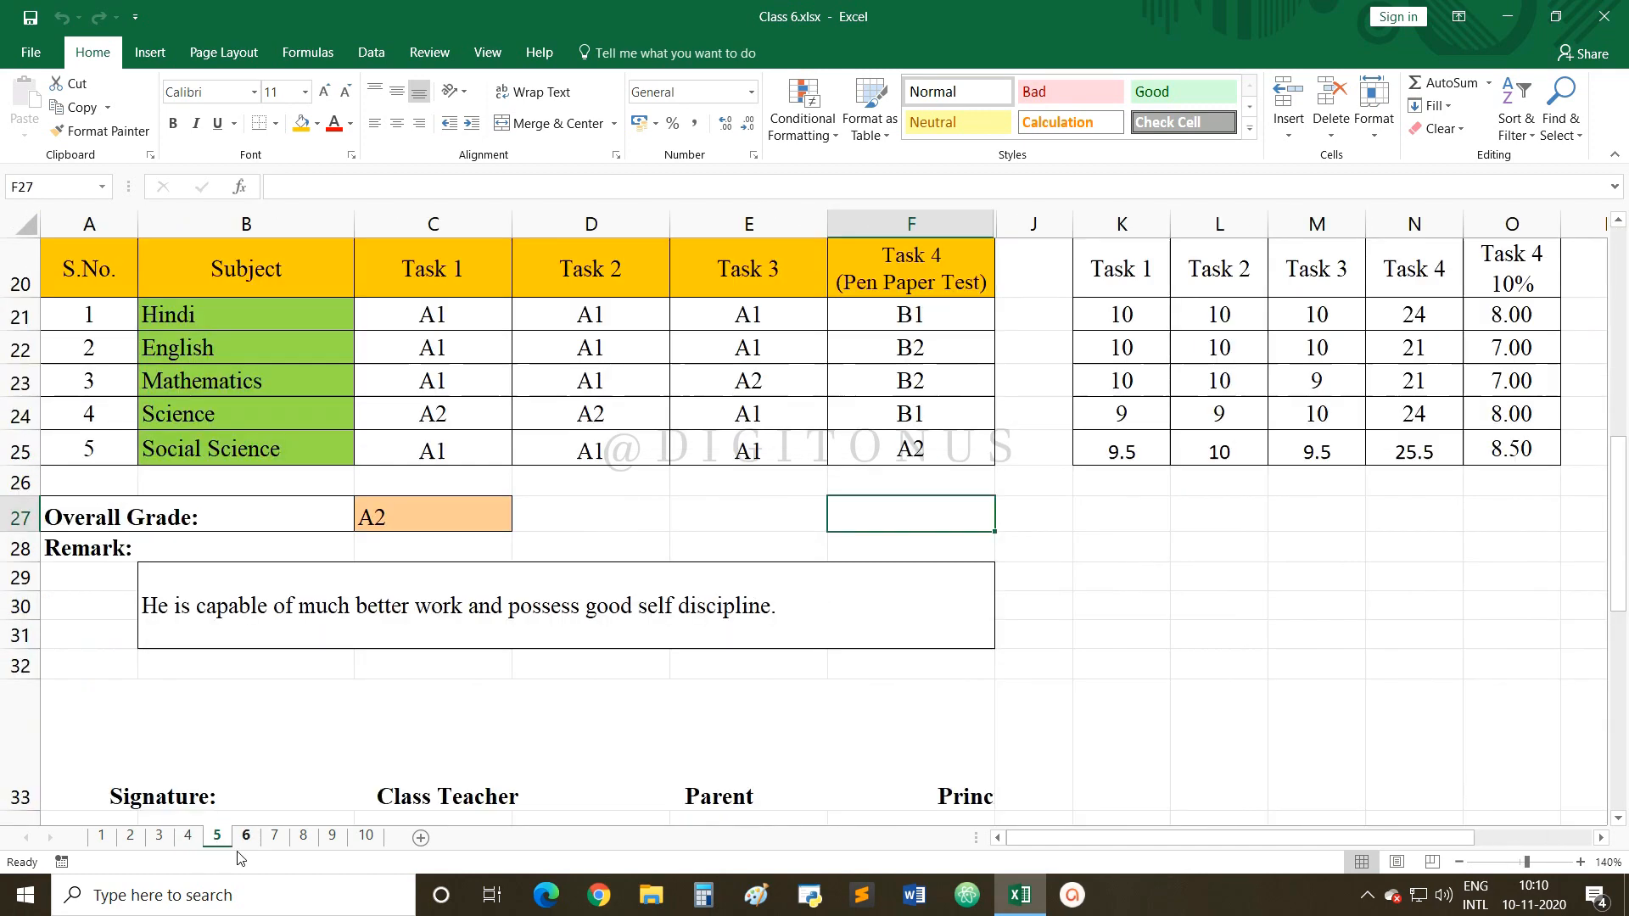
pyautogui.click(246, 836)
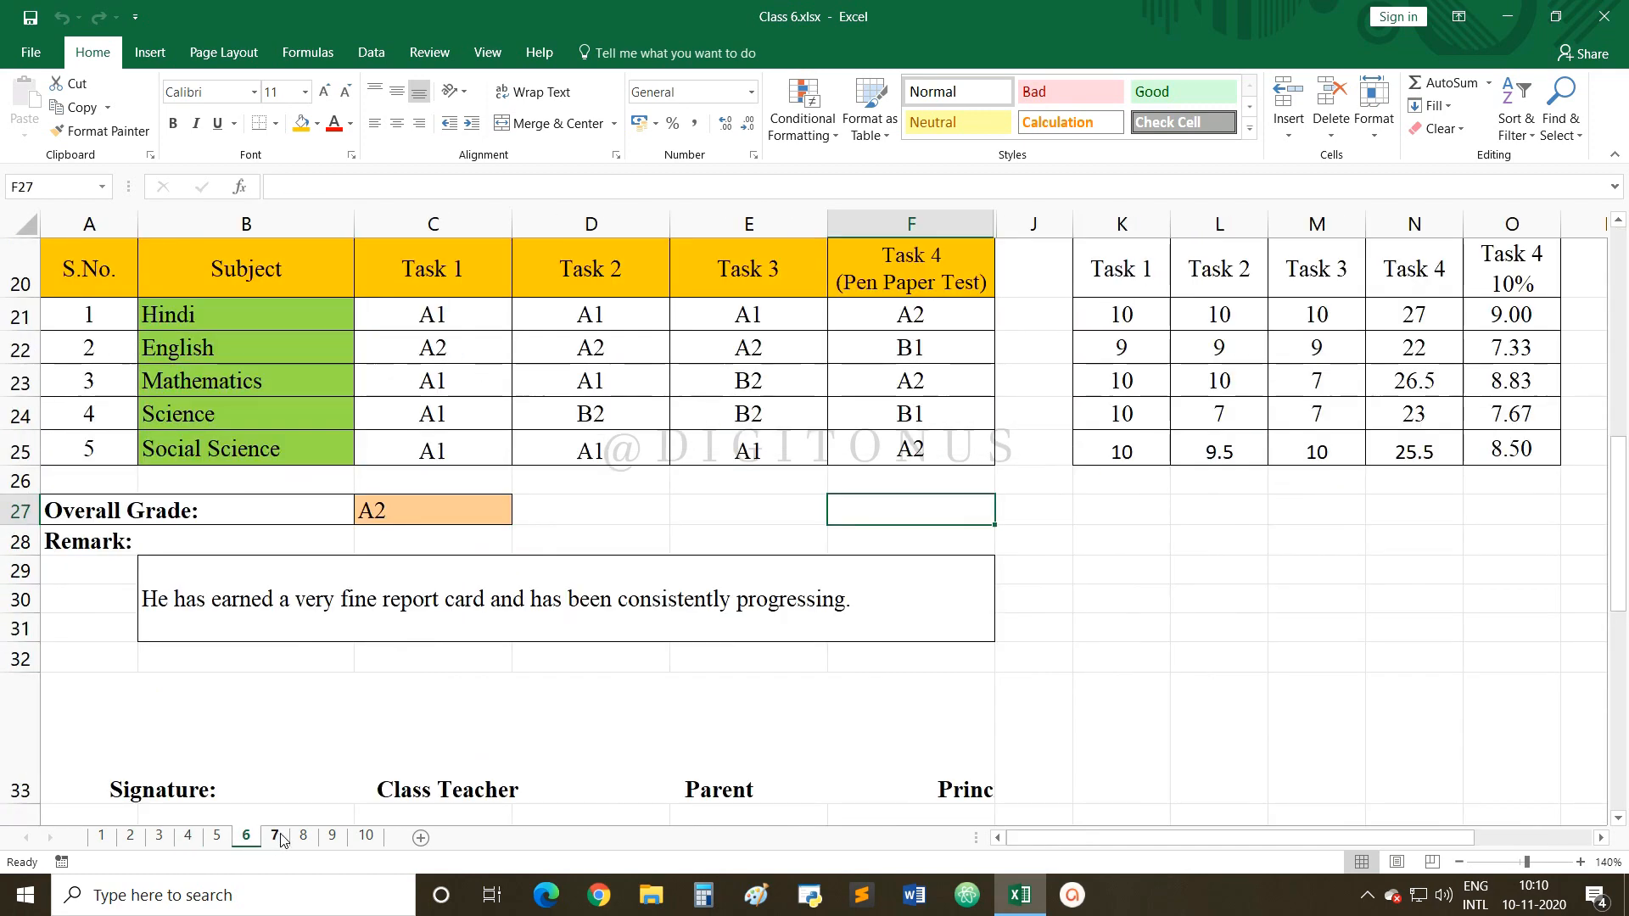
pyautogui.click(276, 836)
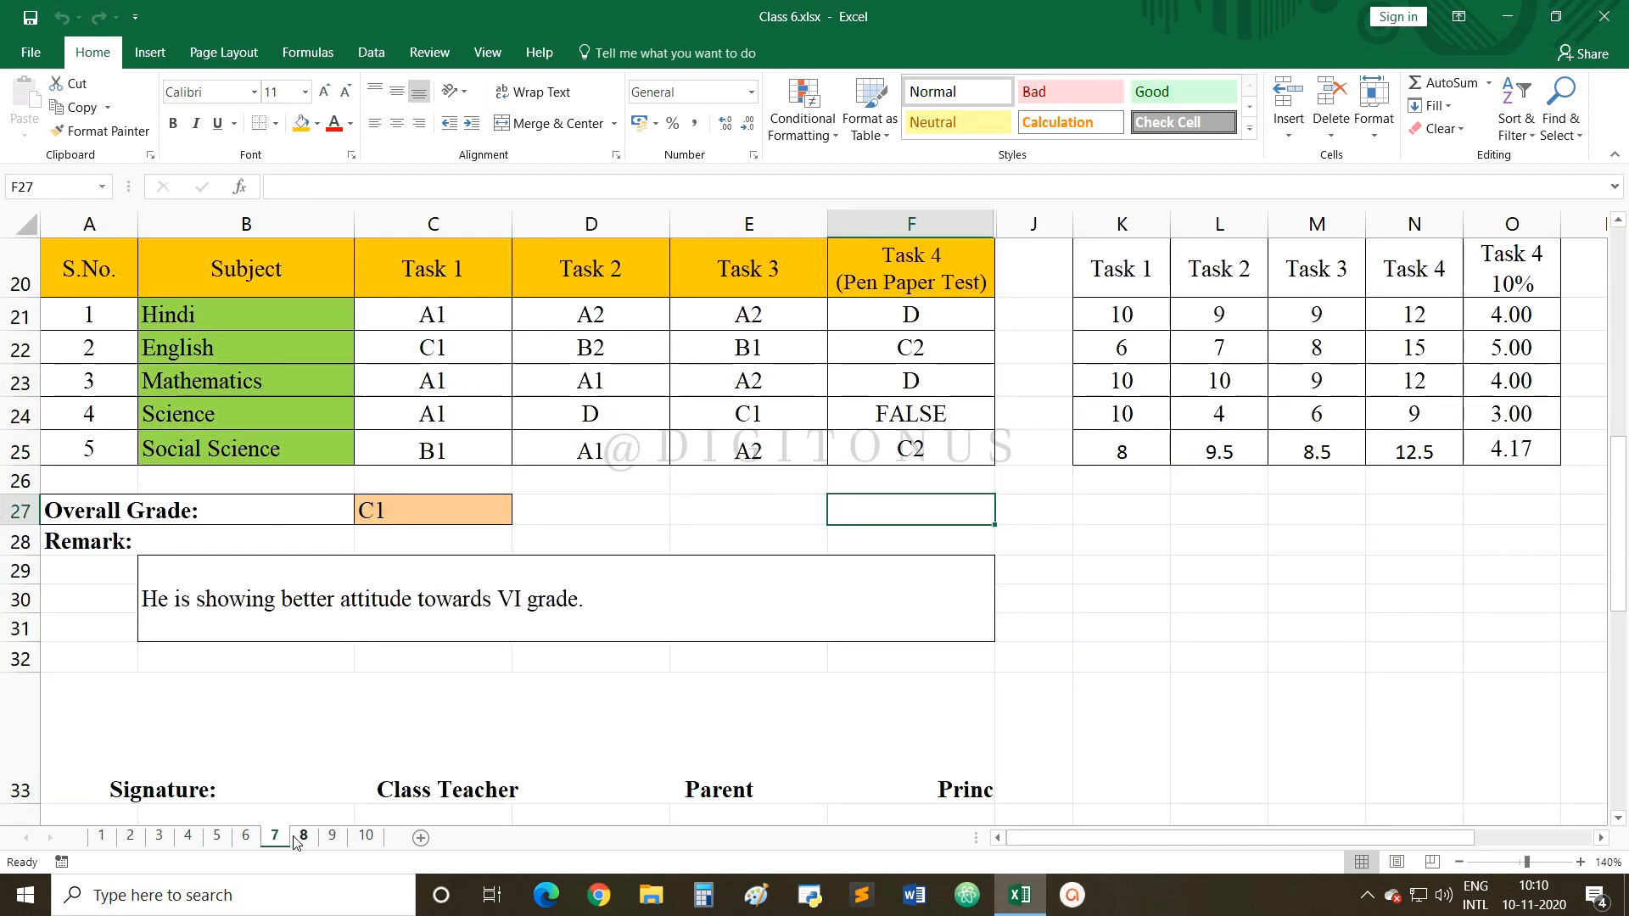
pyautogui.click(301, 836)
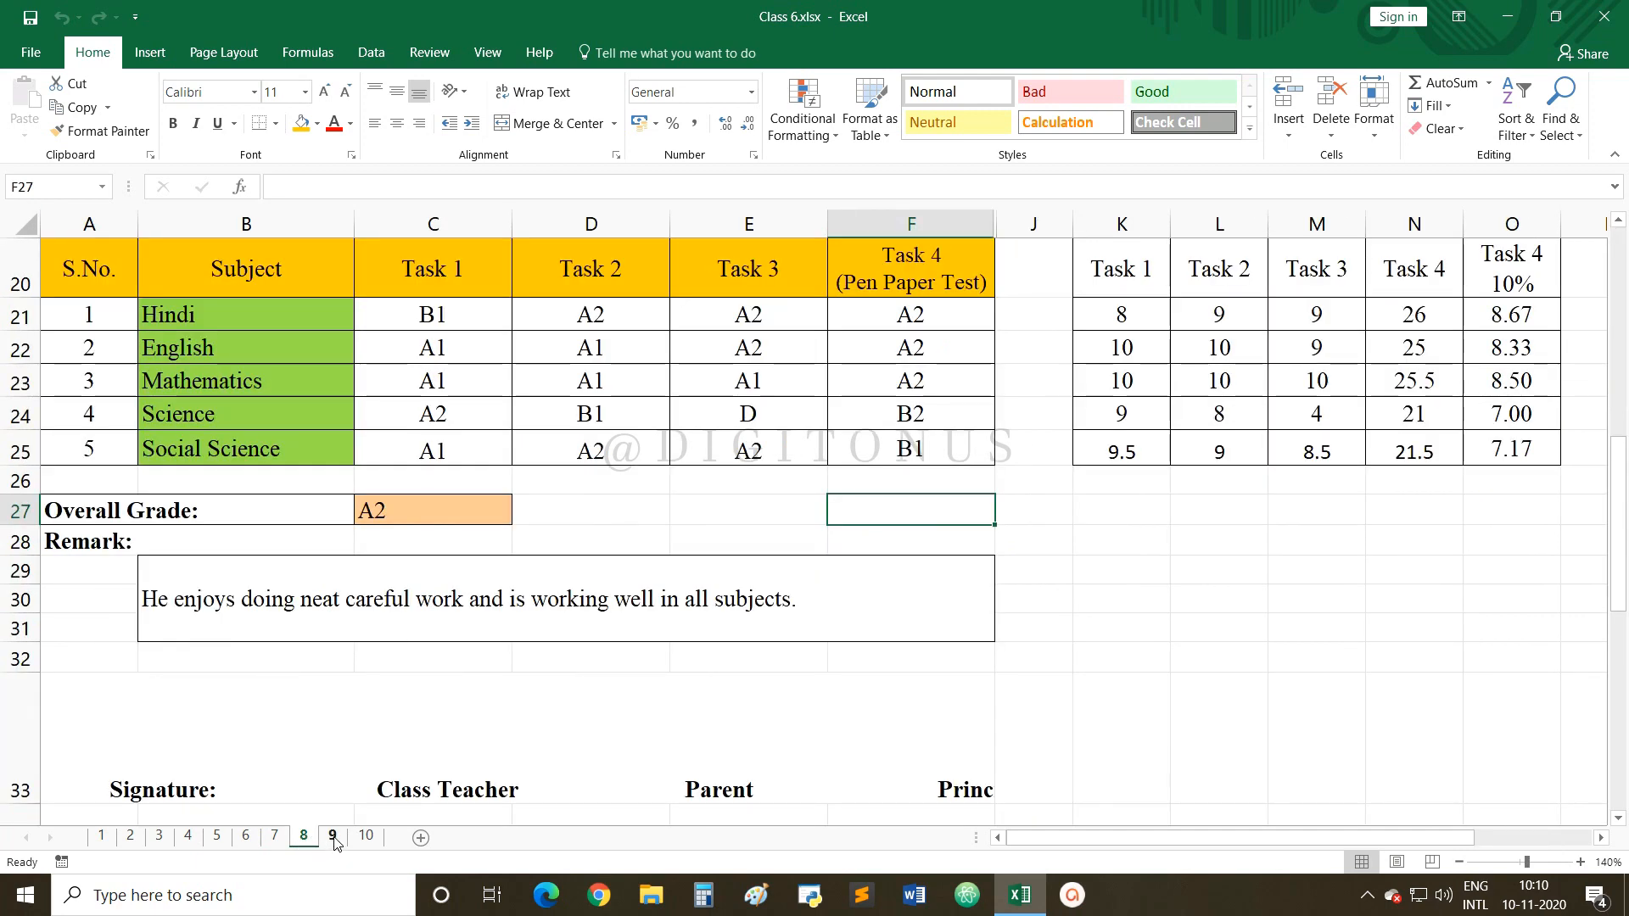
pyautogui.click(332, 837)
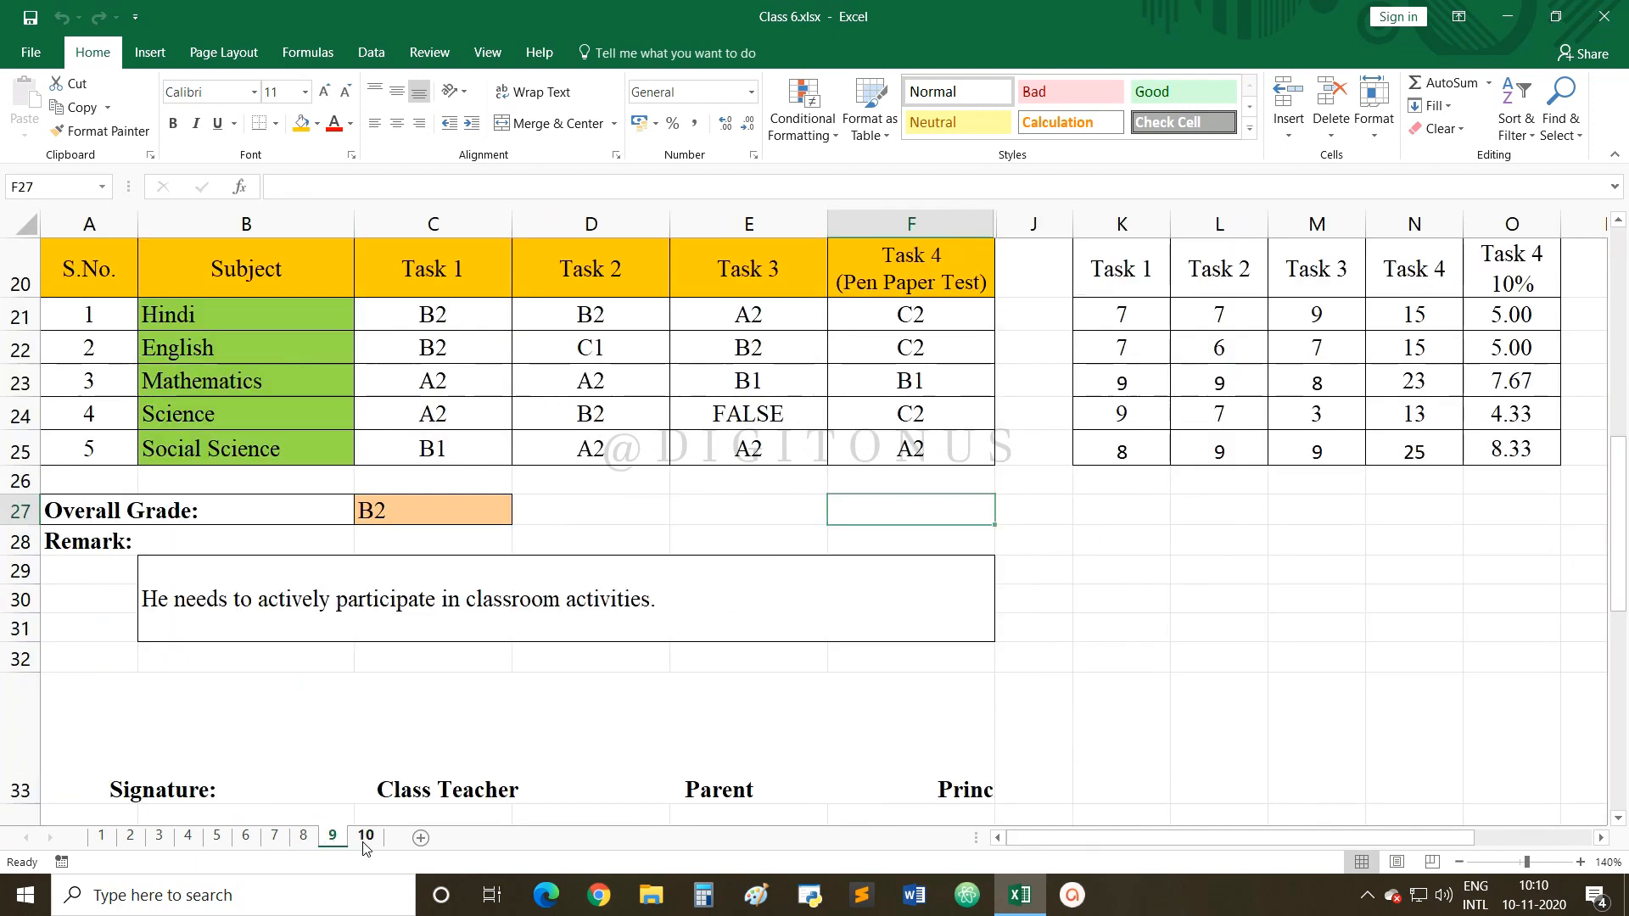
pyautogui.click(364, 836)
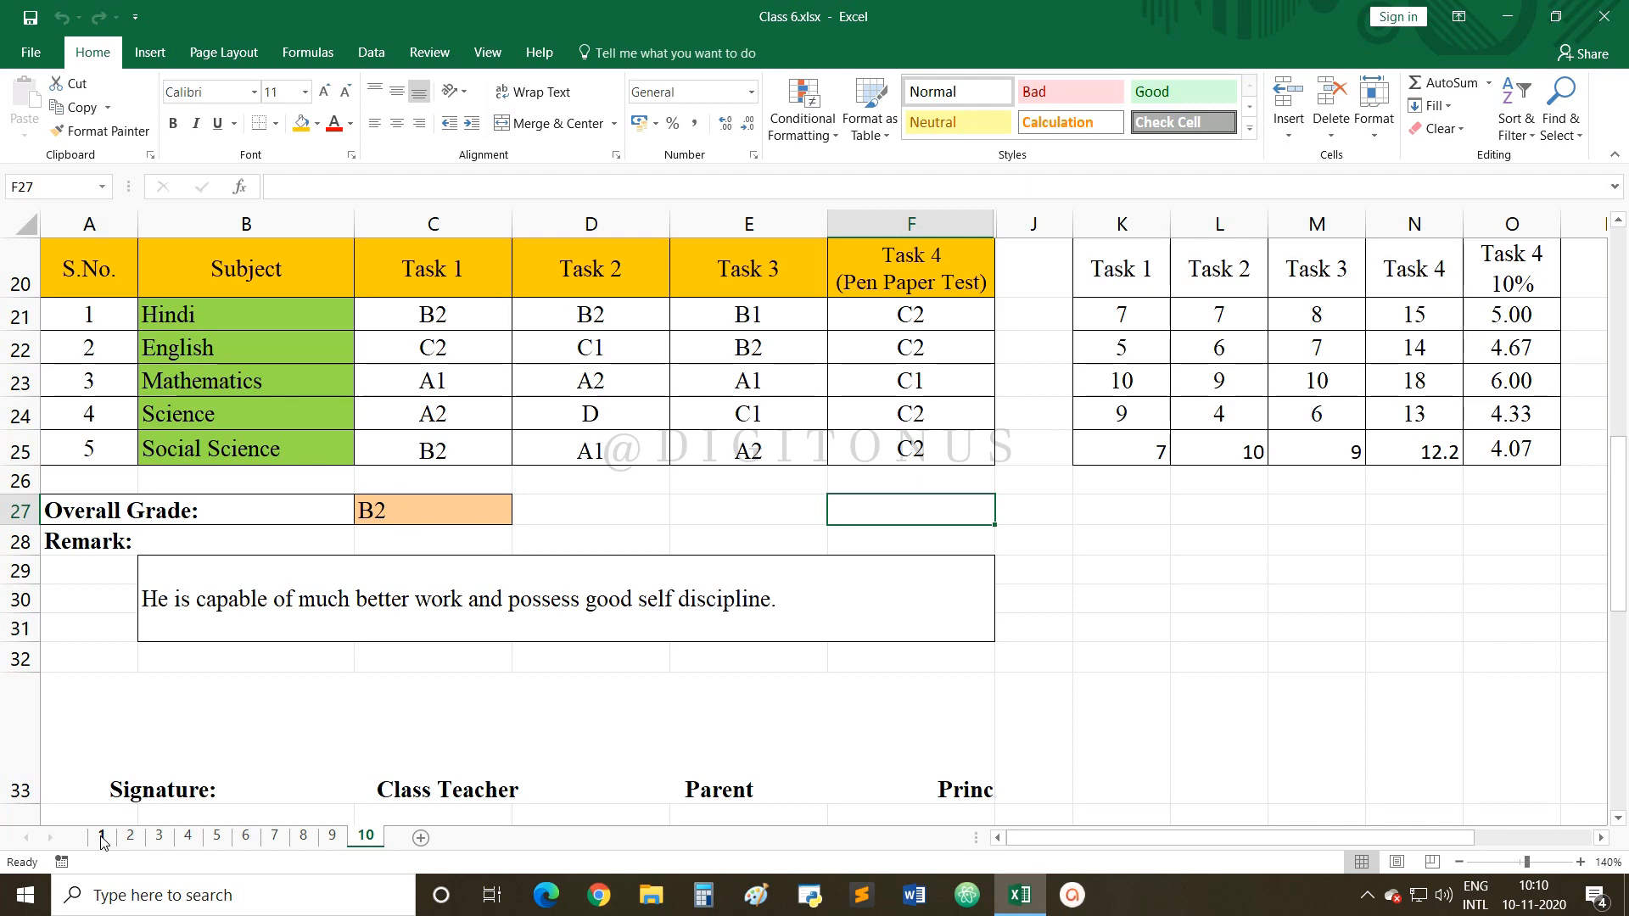
pyautogui.click(101, 838)
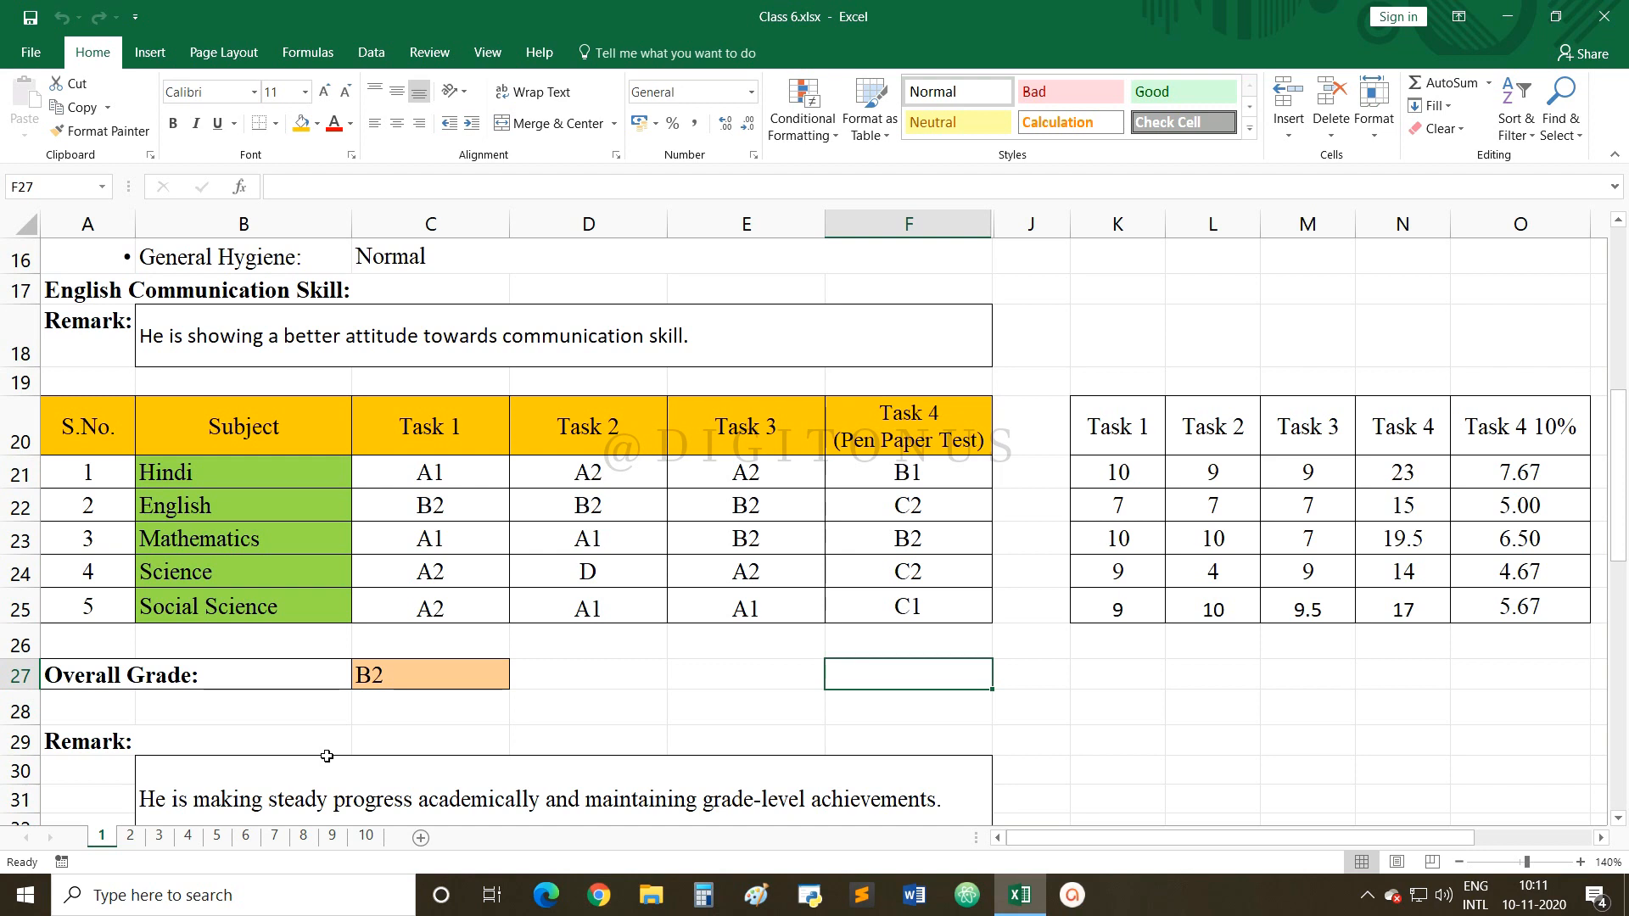
# Open the Result1 macro's code in the VBA editor from View Macros.
pyautogui.click(488, 53)
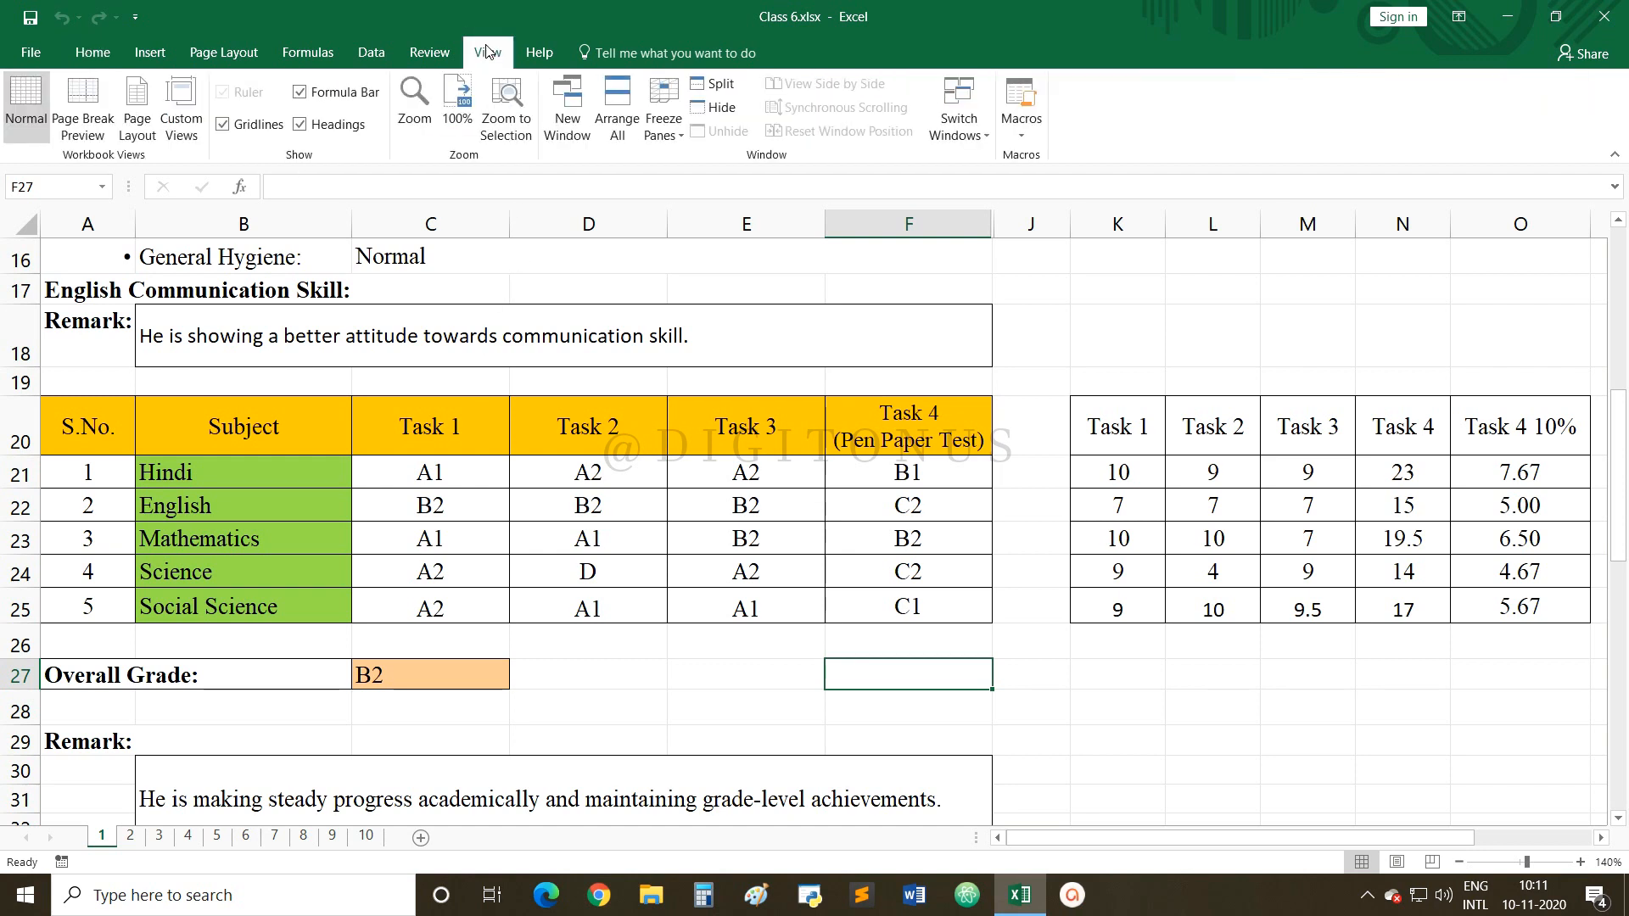
pyautogui.click(1027, 137)
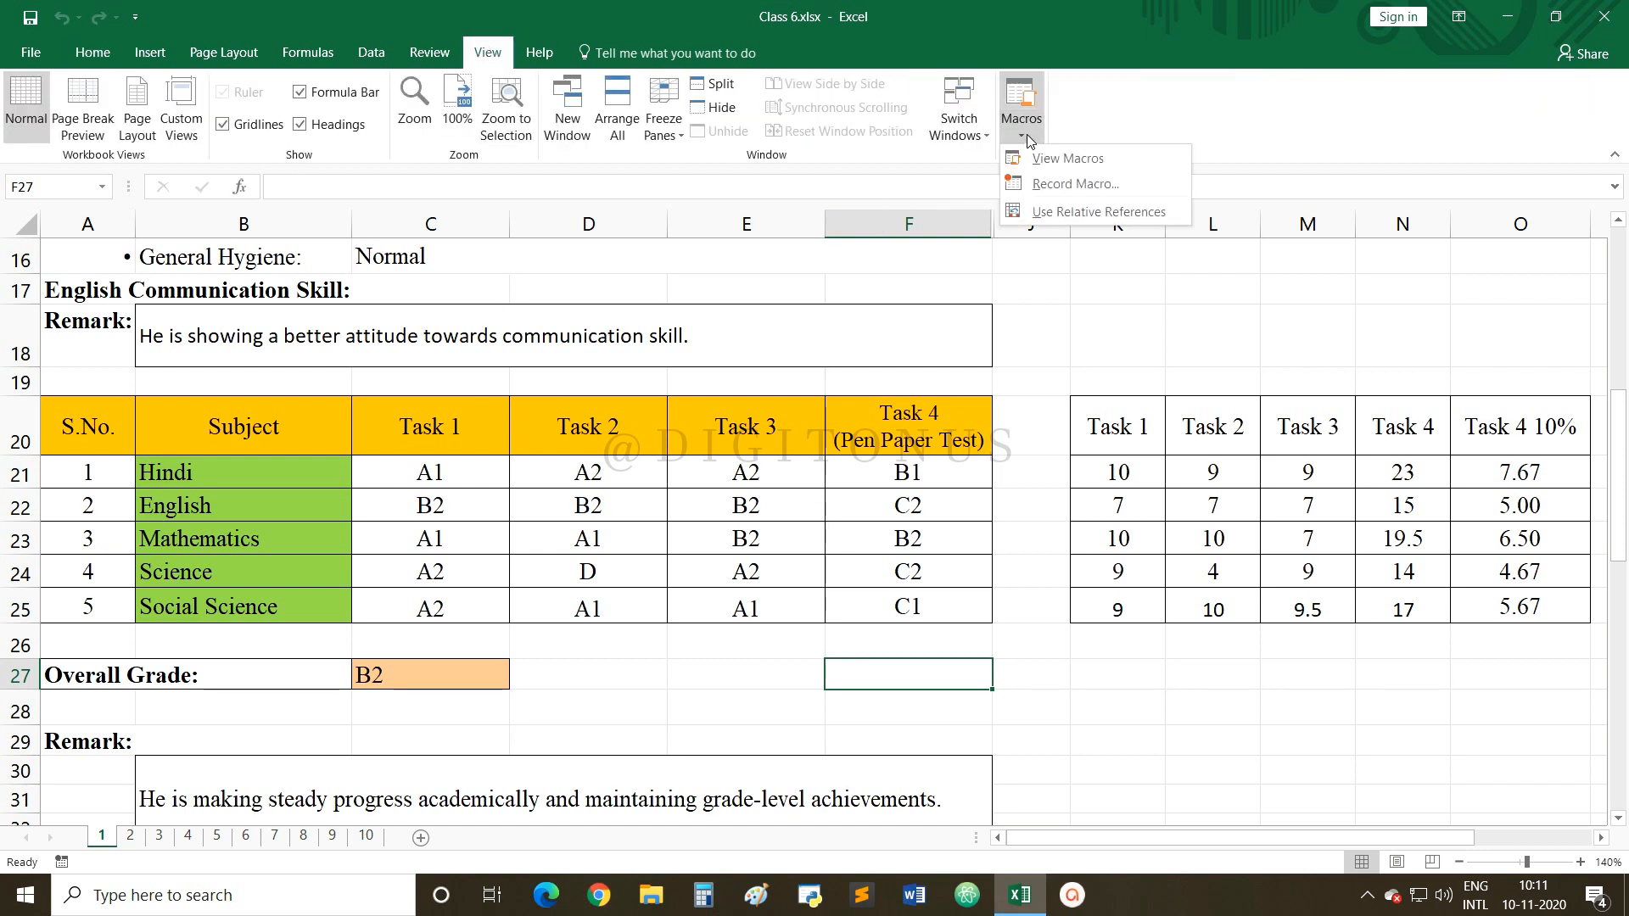
pyautogui.click(1065, 158)
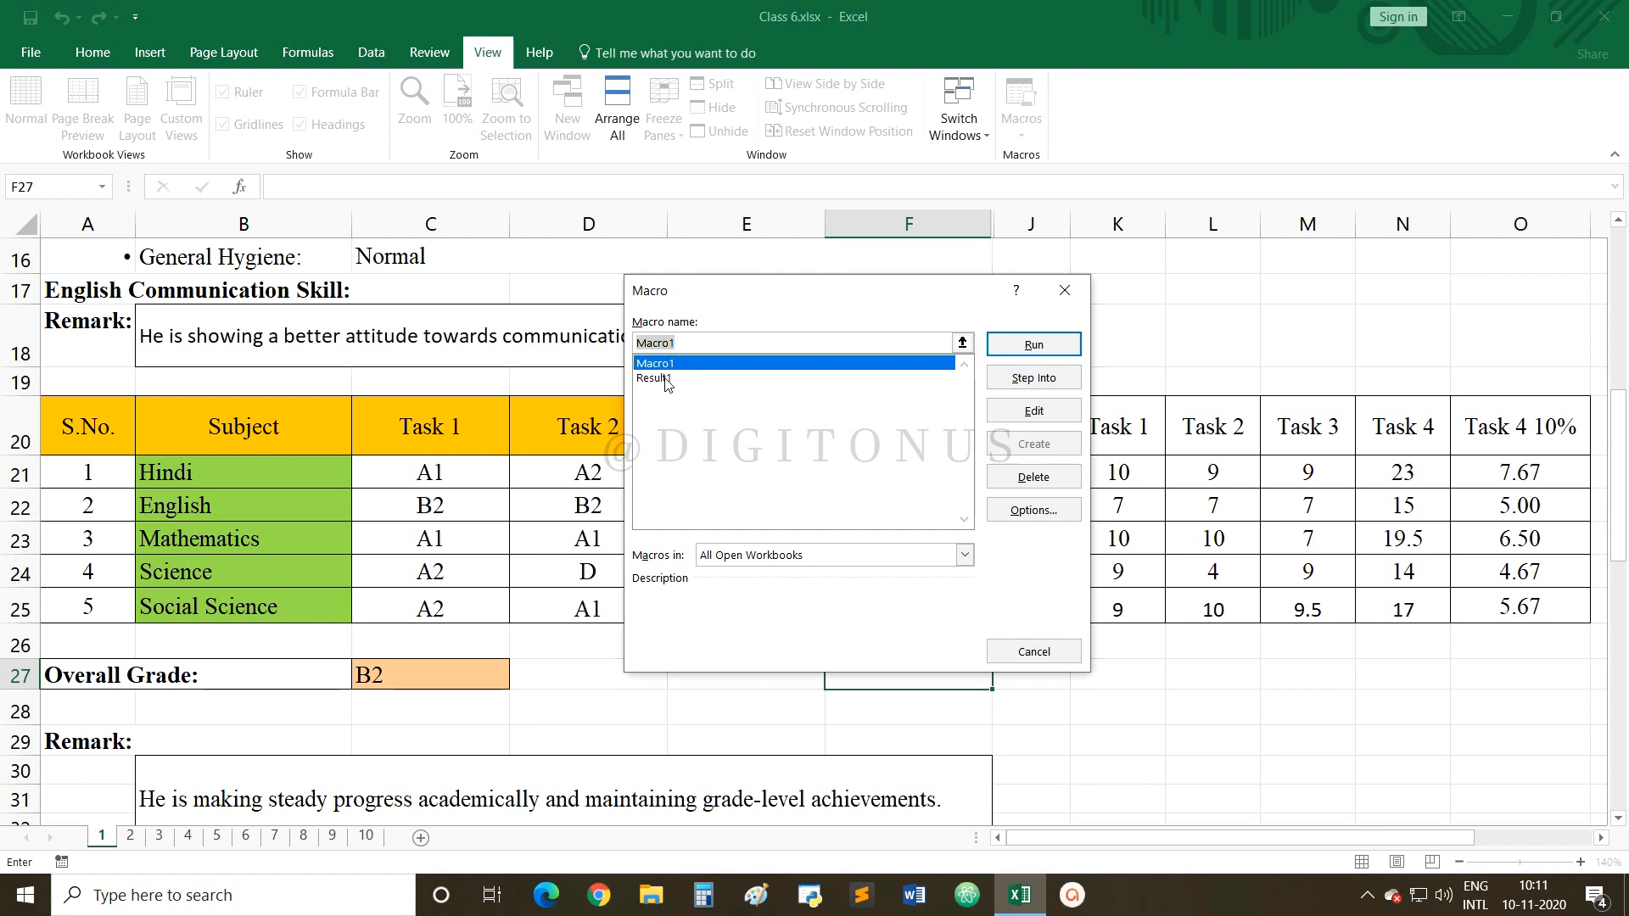
pyautogui.click(667, 377)
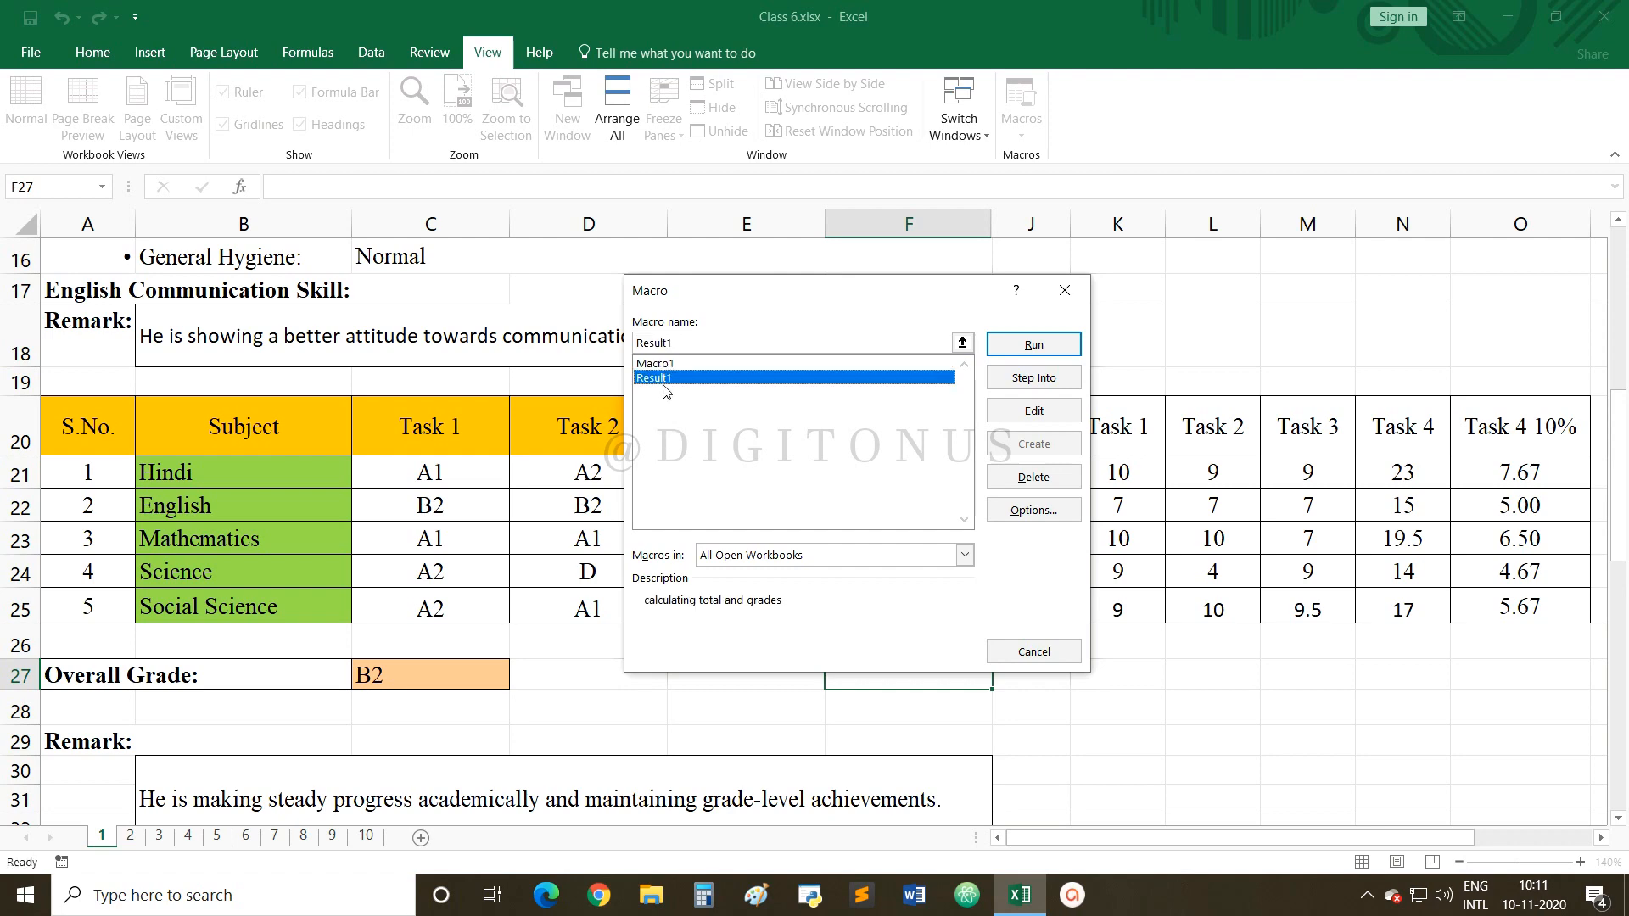
pyautogui.click(1017, 415)
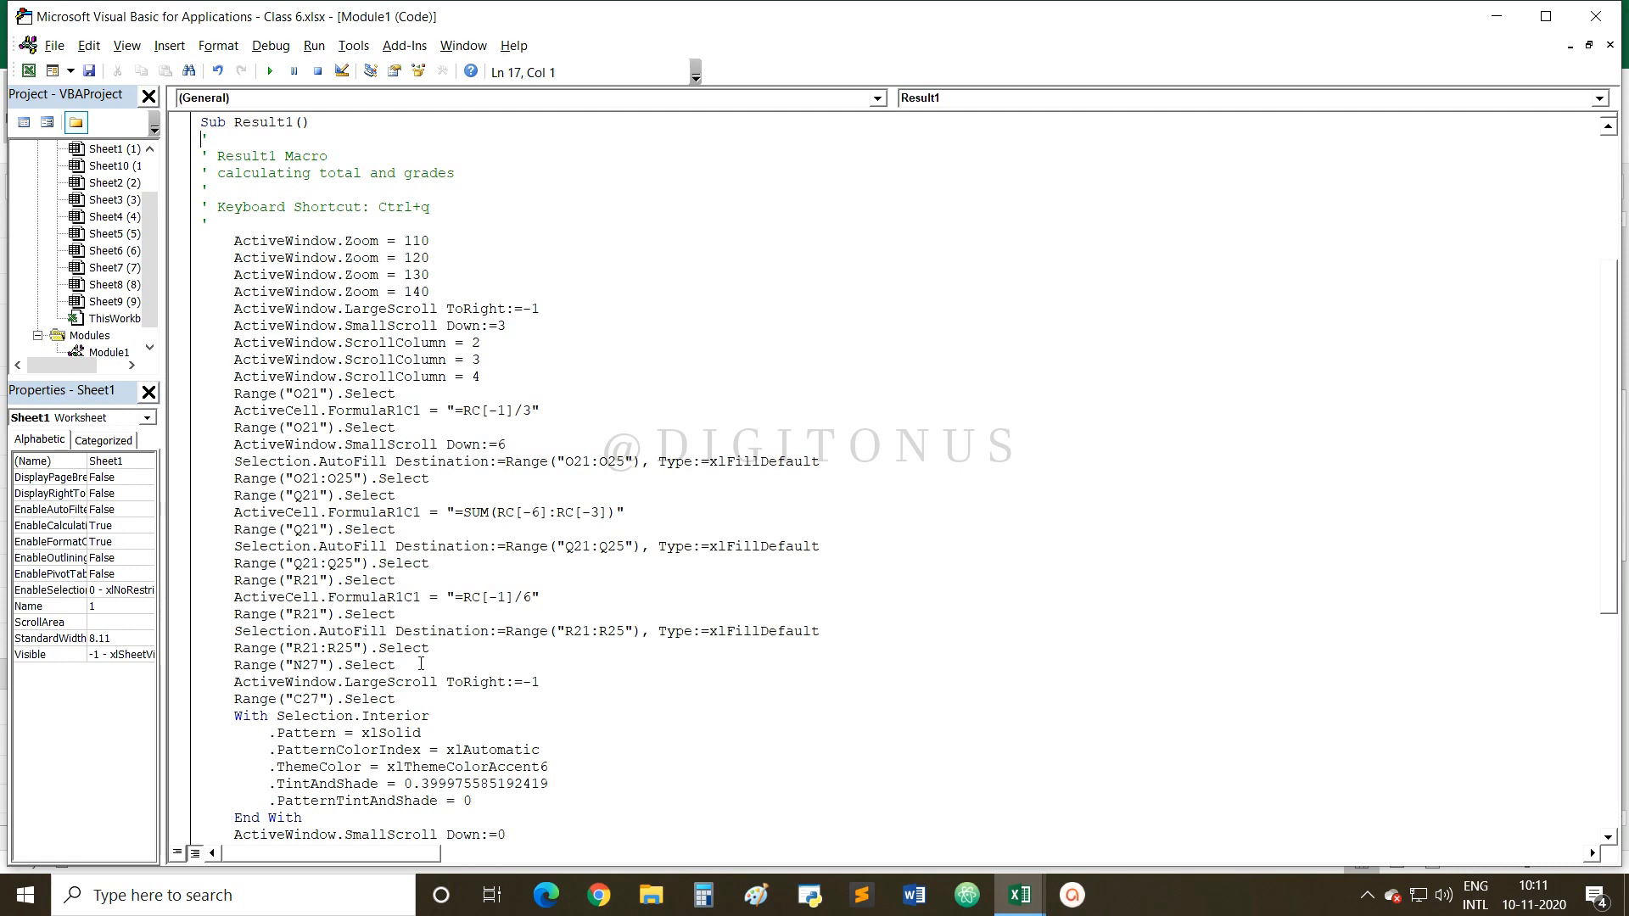
# Review the Result1 code, highlighting its title comment and noted keyboard shortcut.
pyautogui.scroll(-9, 421, 664)
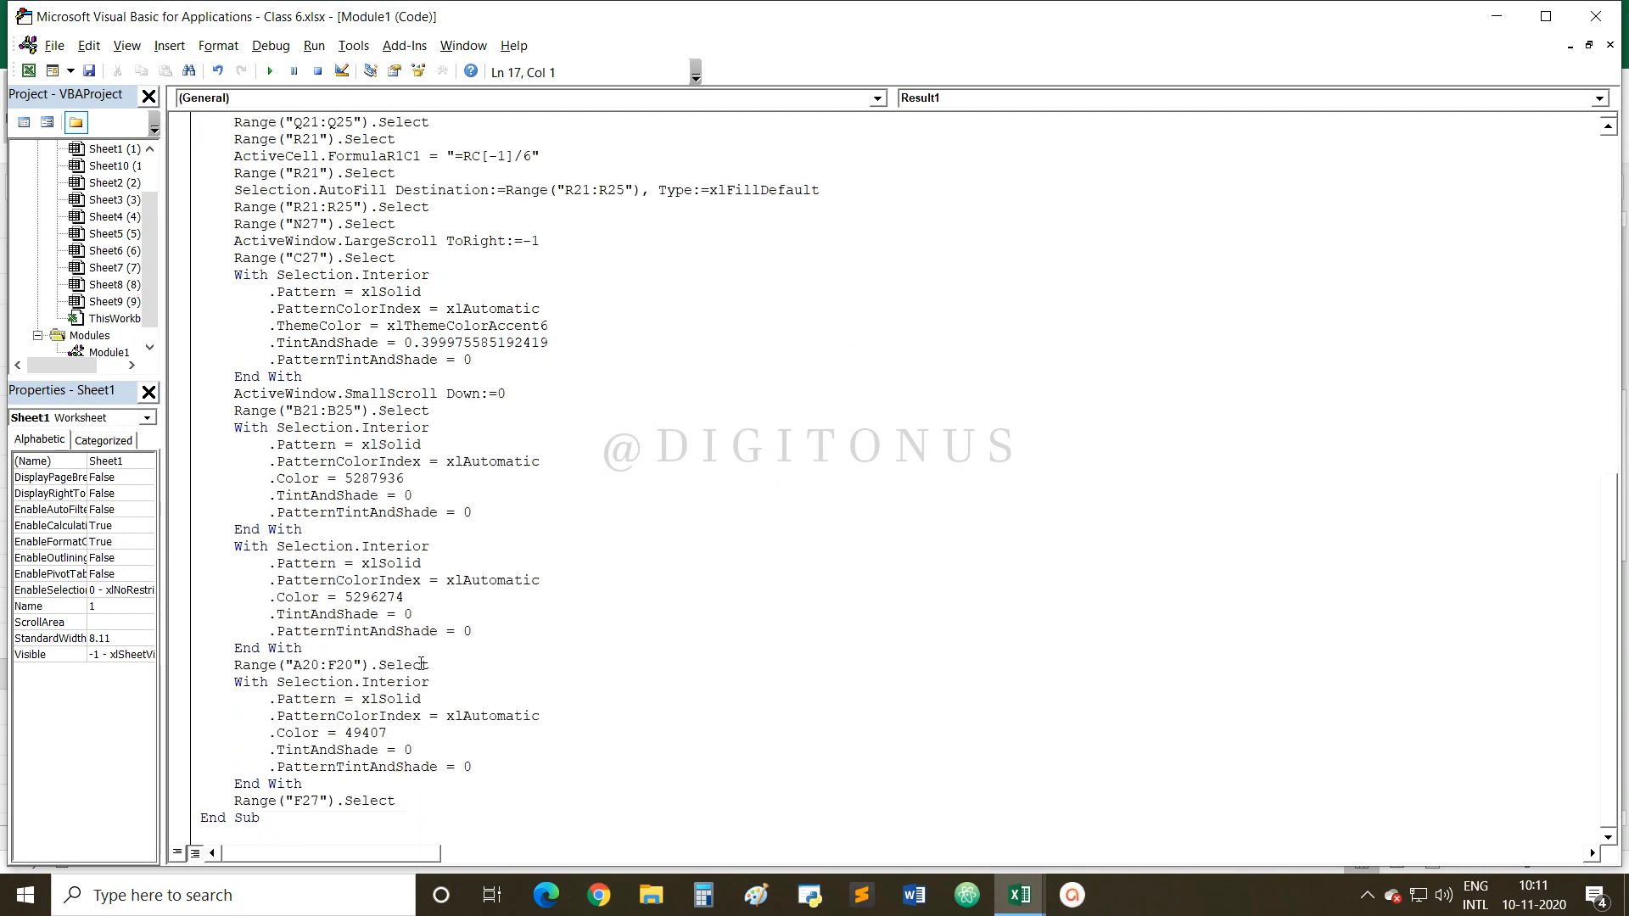
pyautogui.scroll(14, 421, 664)
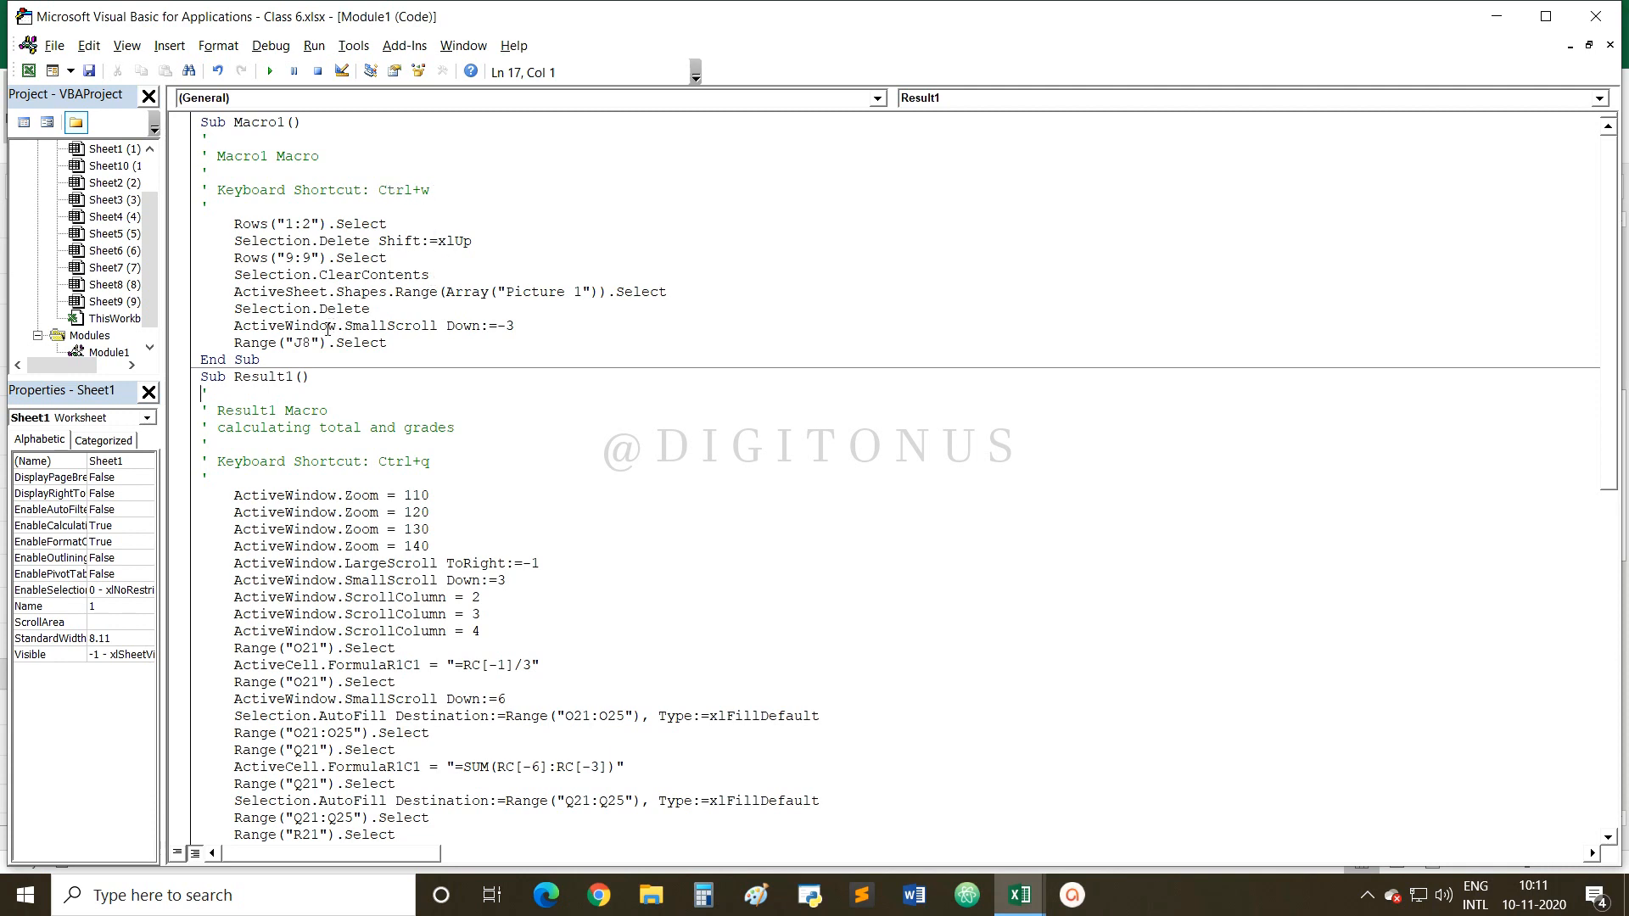
pyautogui.click(224, 411)
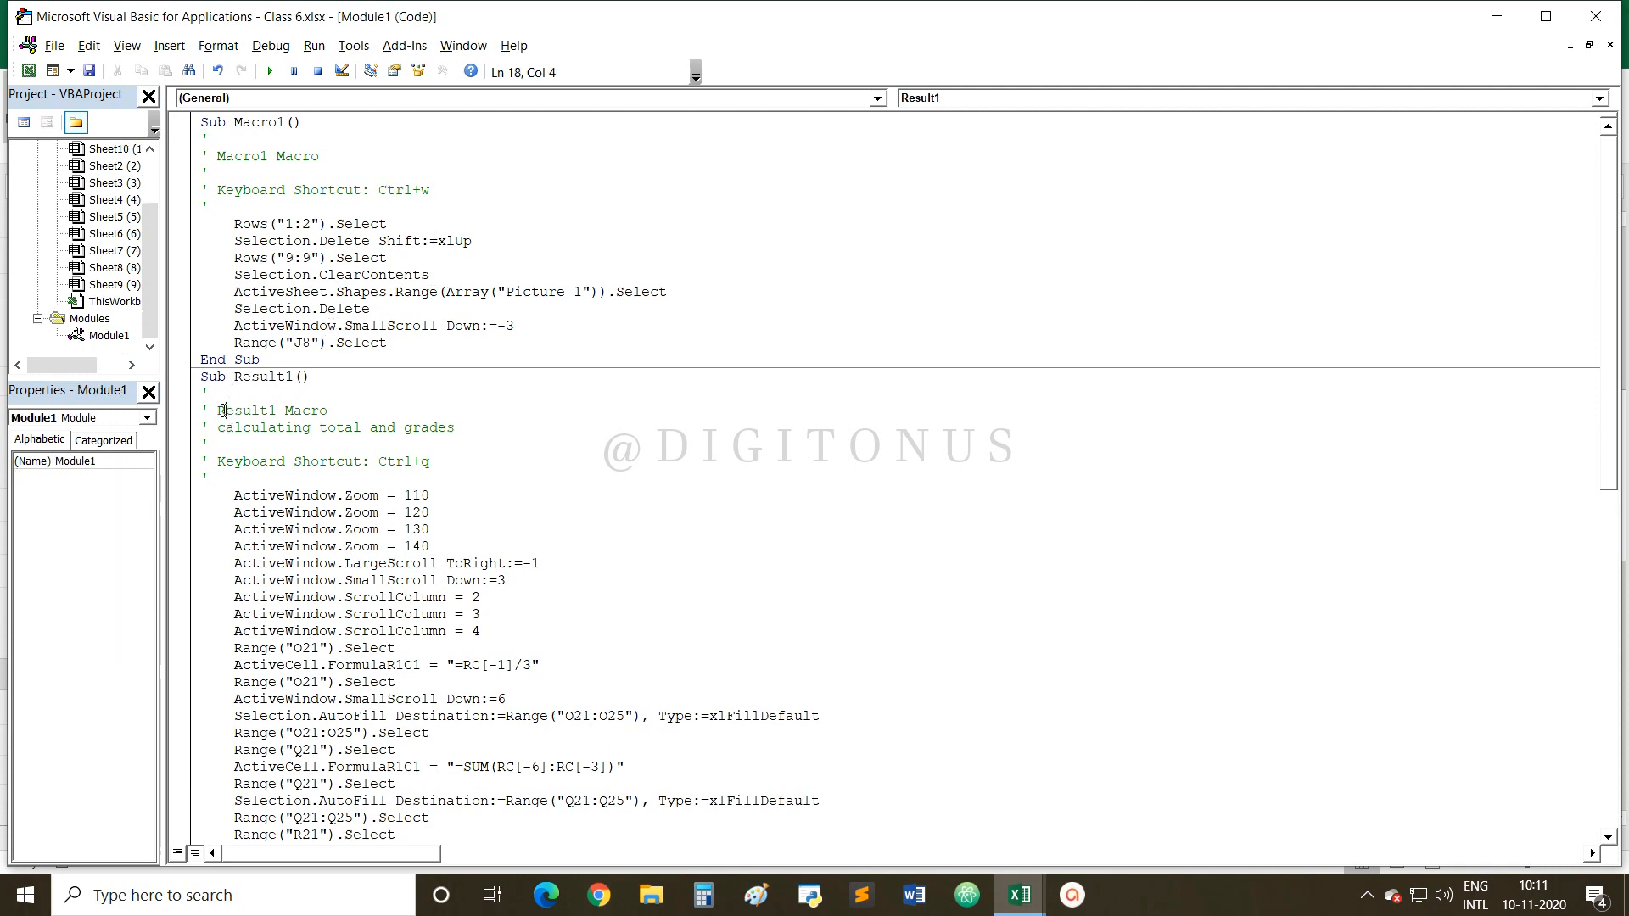
pyautogui.moveTo(225, 410); pyautogui.dragTo(328, 411)
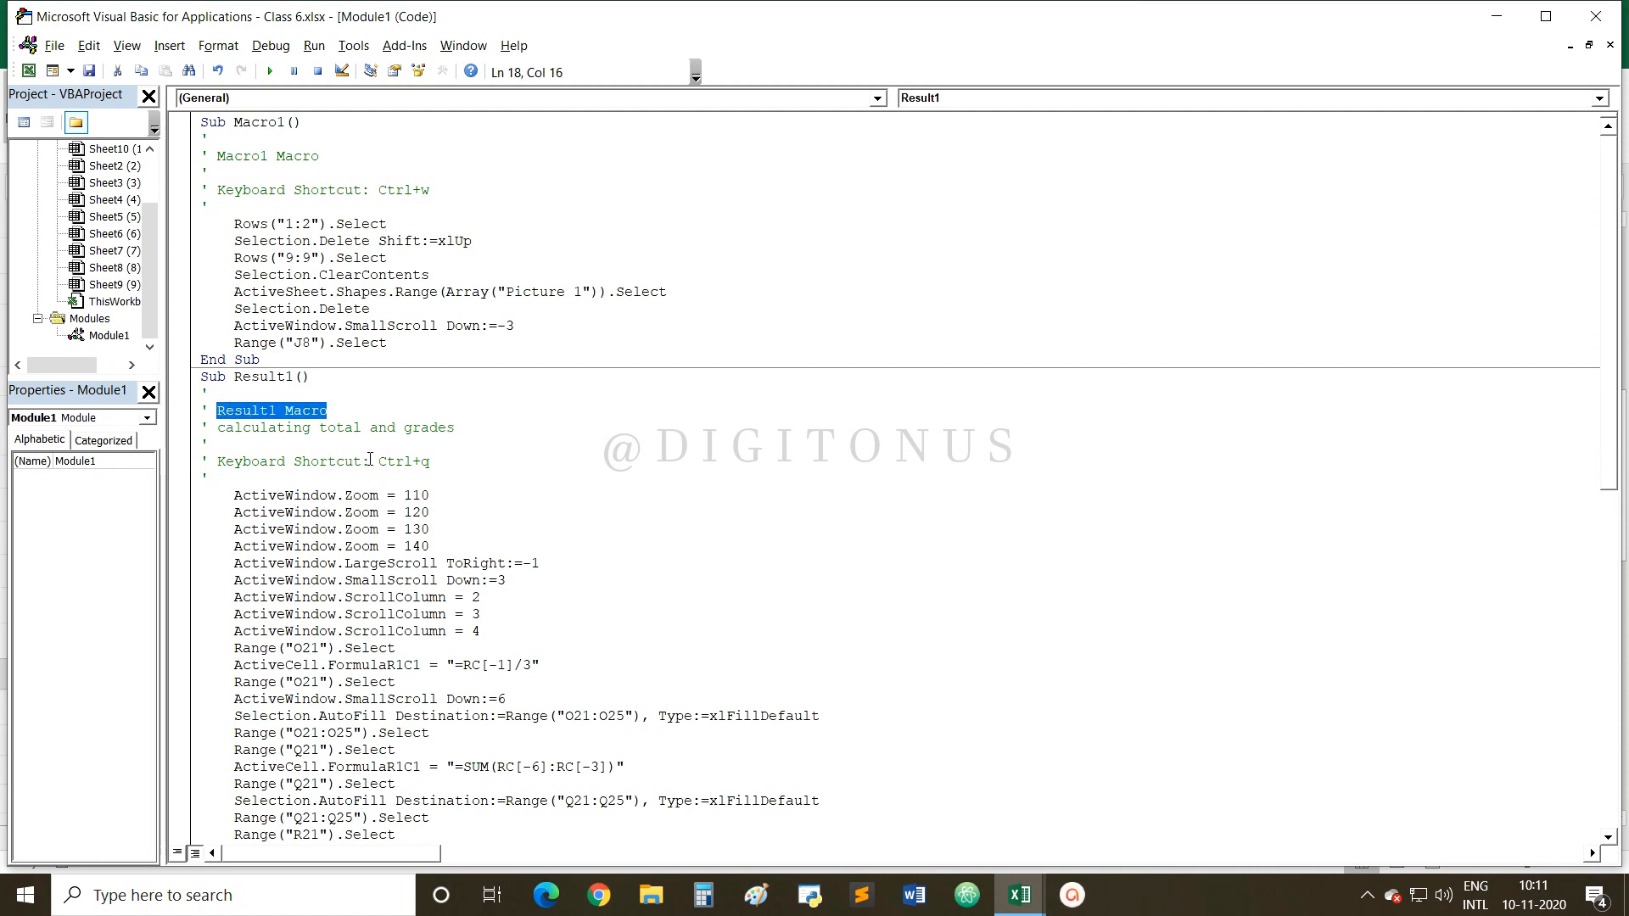
pyautogui.moveTo(379, 462); pyautogui.dragTo(446, 463)
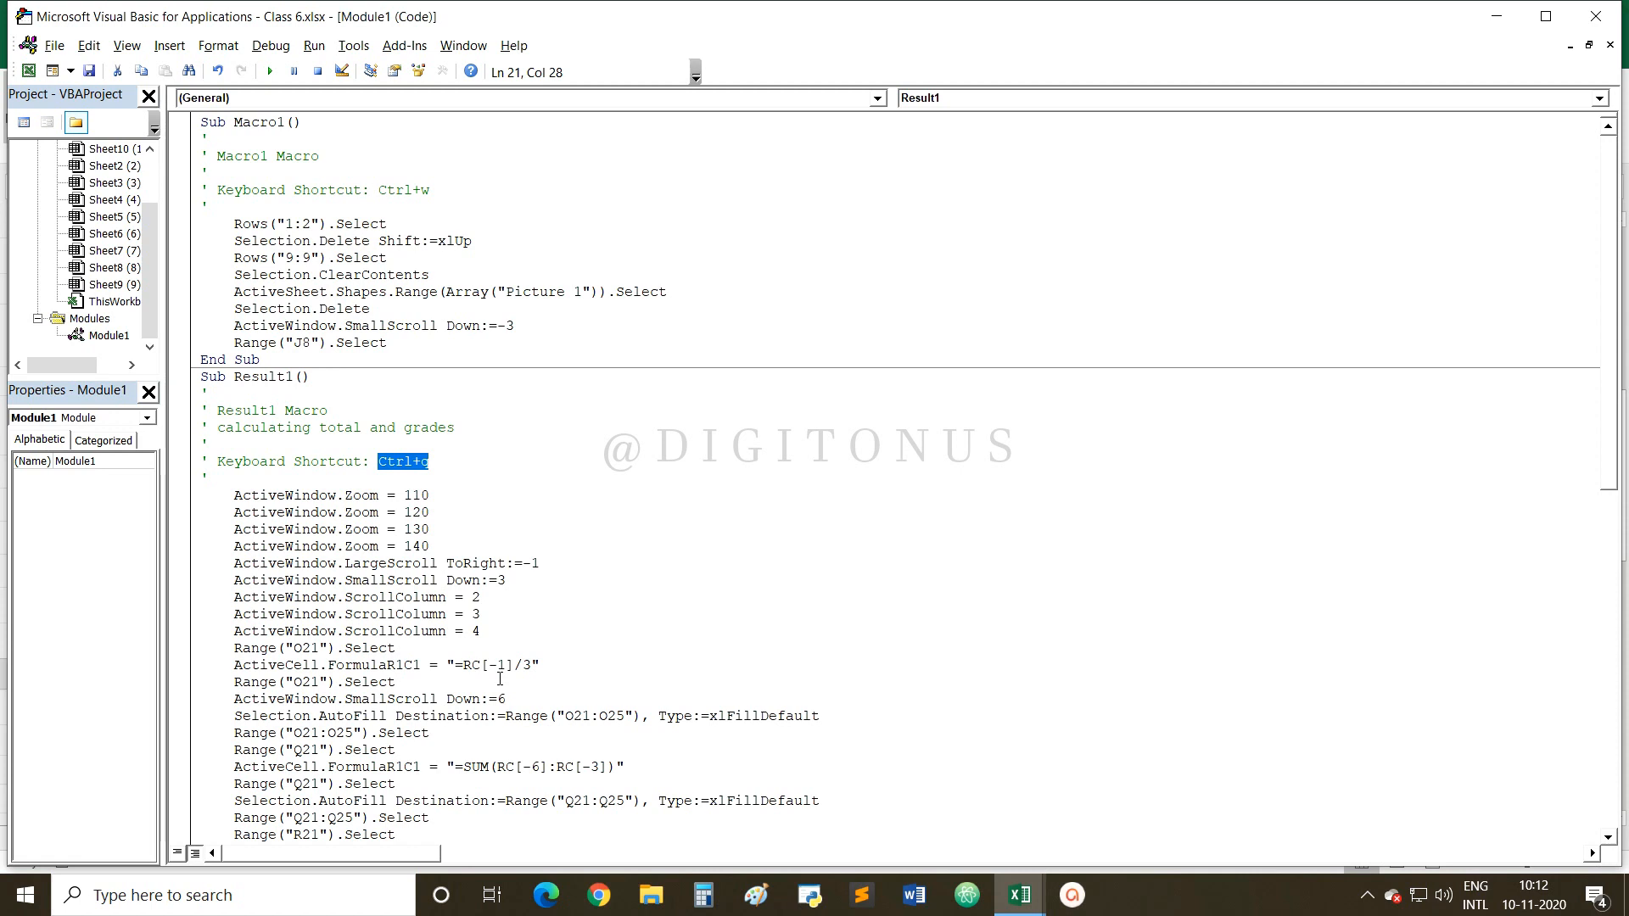
# Run the Result1 macro, compile VBAProject, and close the VBA editor.
pyautogui.click(273, 78)
pyautogui.click(313, 46)
pyautogui.moveTo(331, 49)
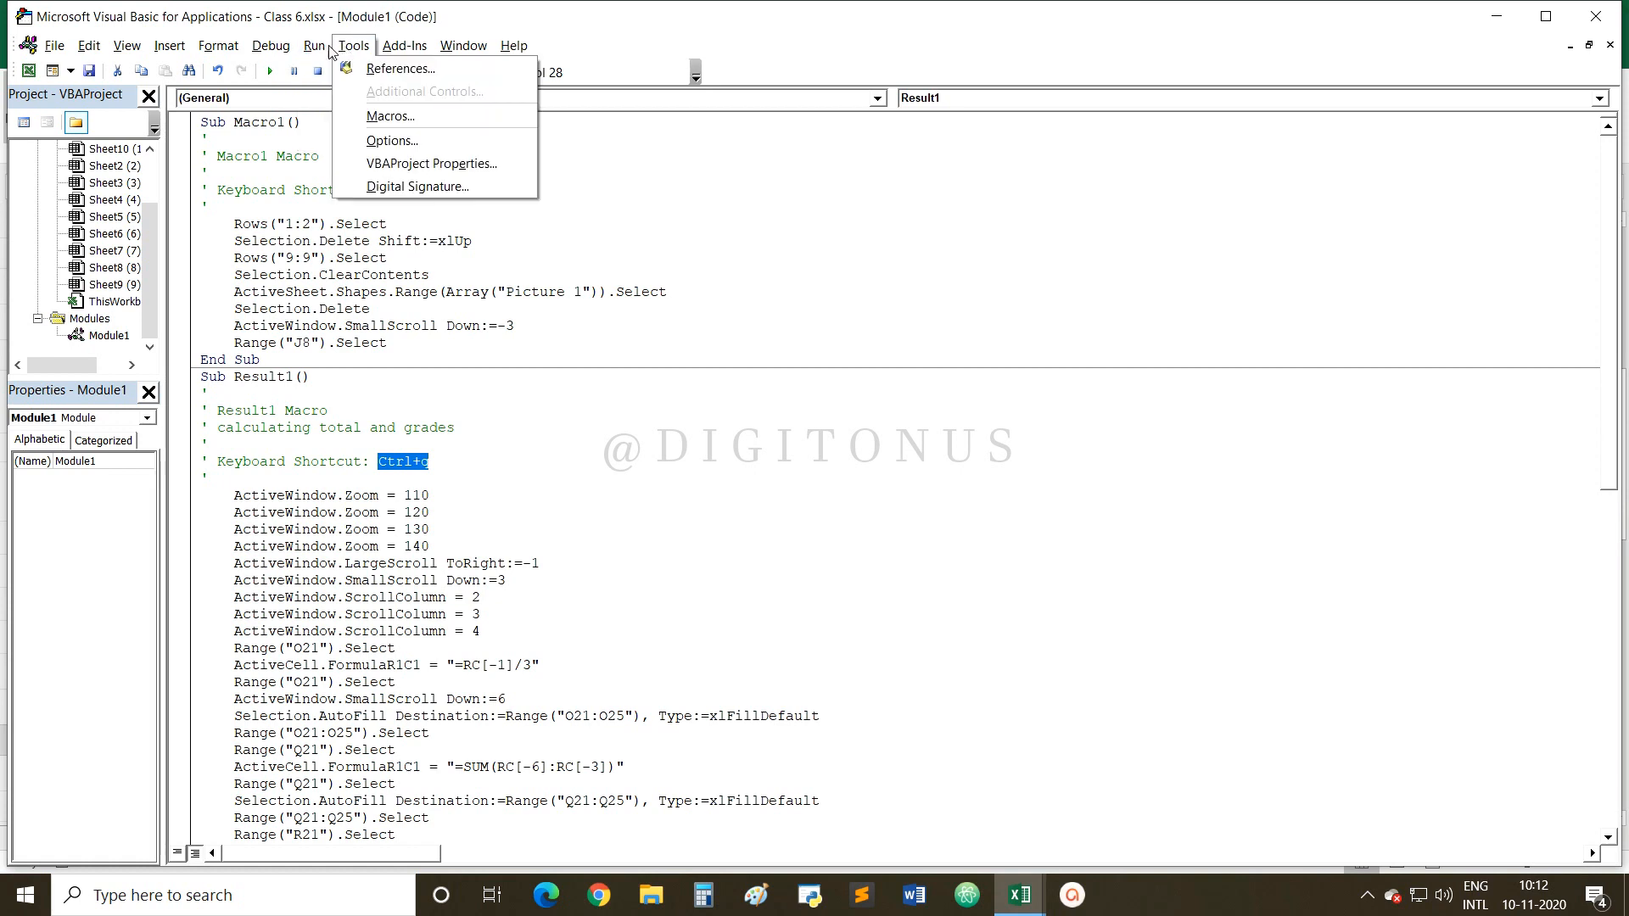
pyautogui.click(292, 71)
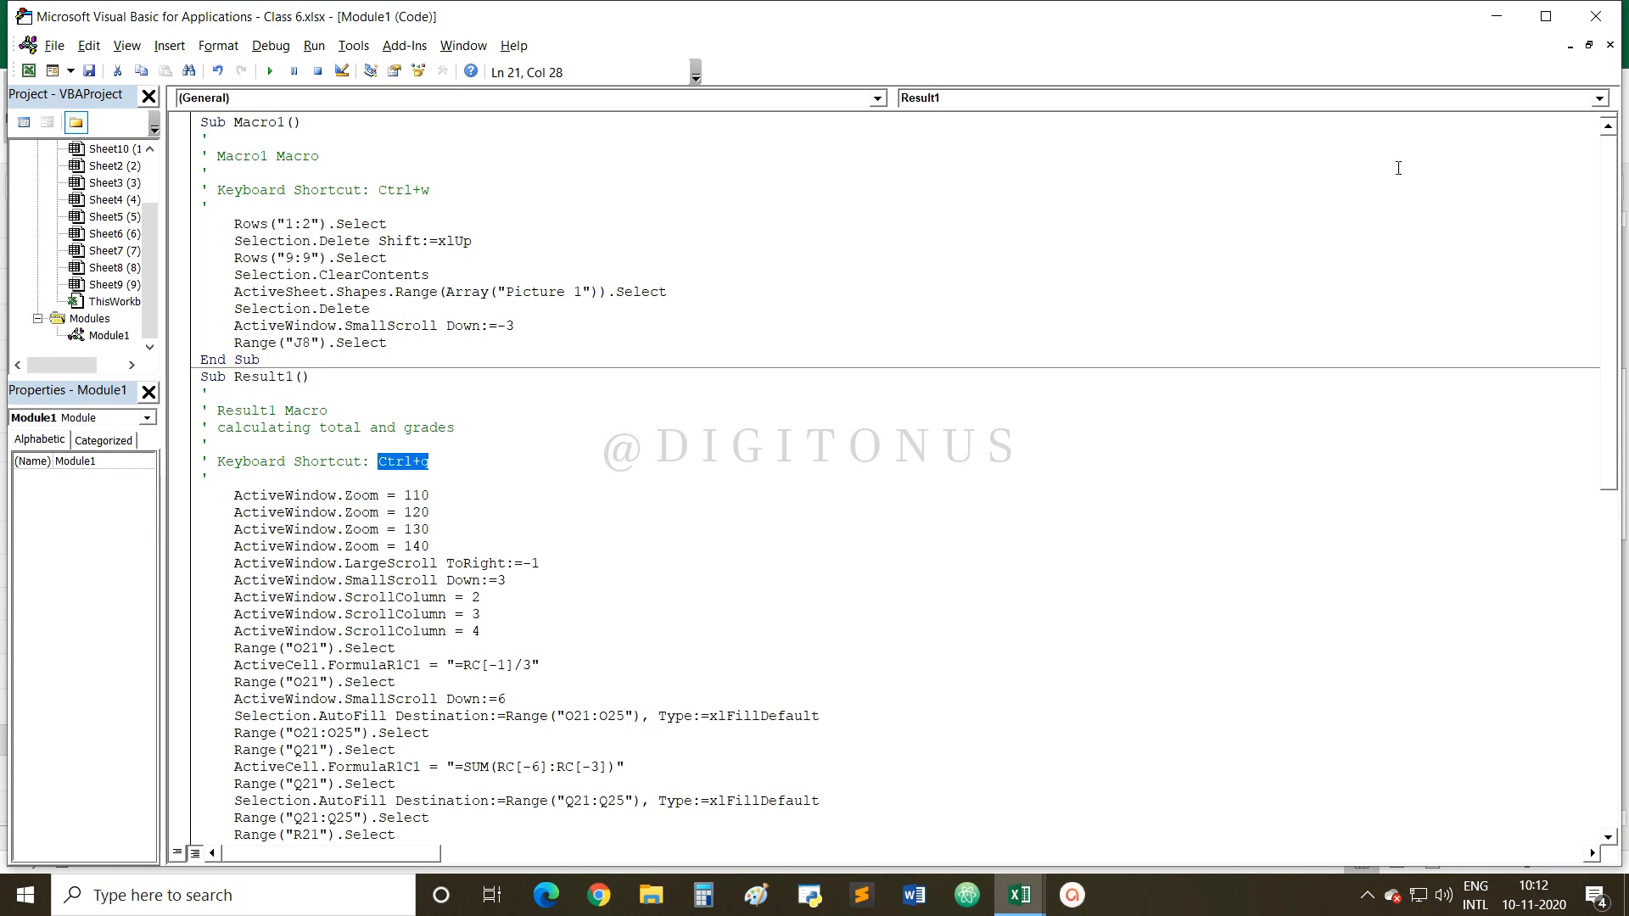
pyautogui.click(1594, 19)
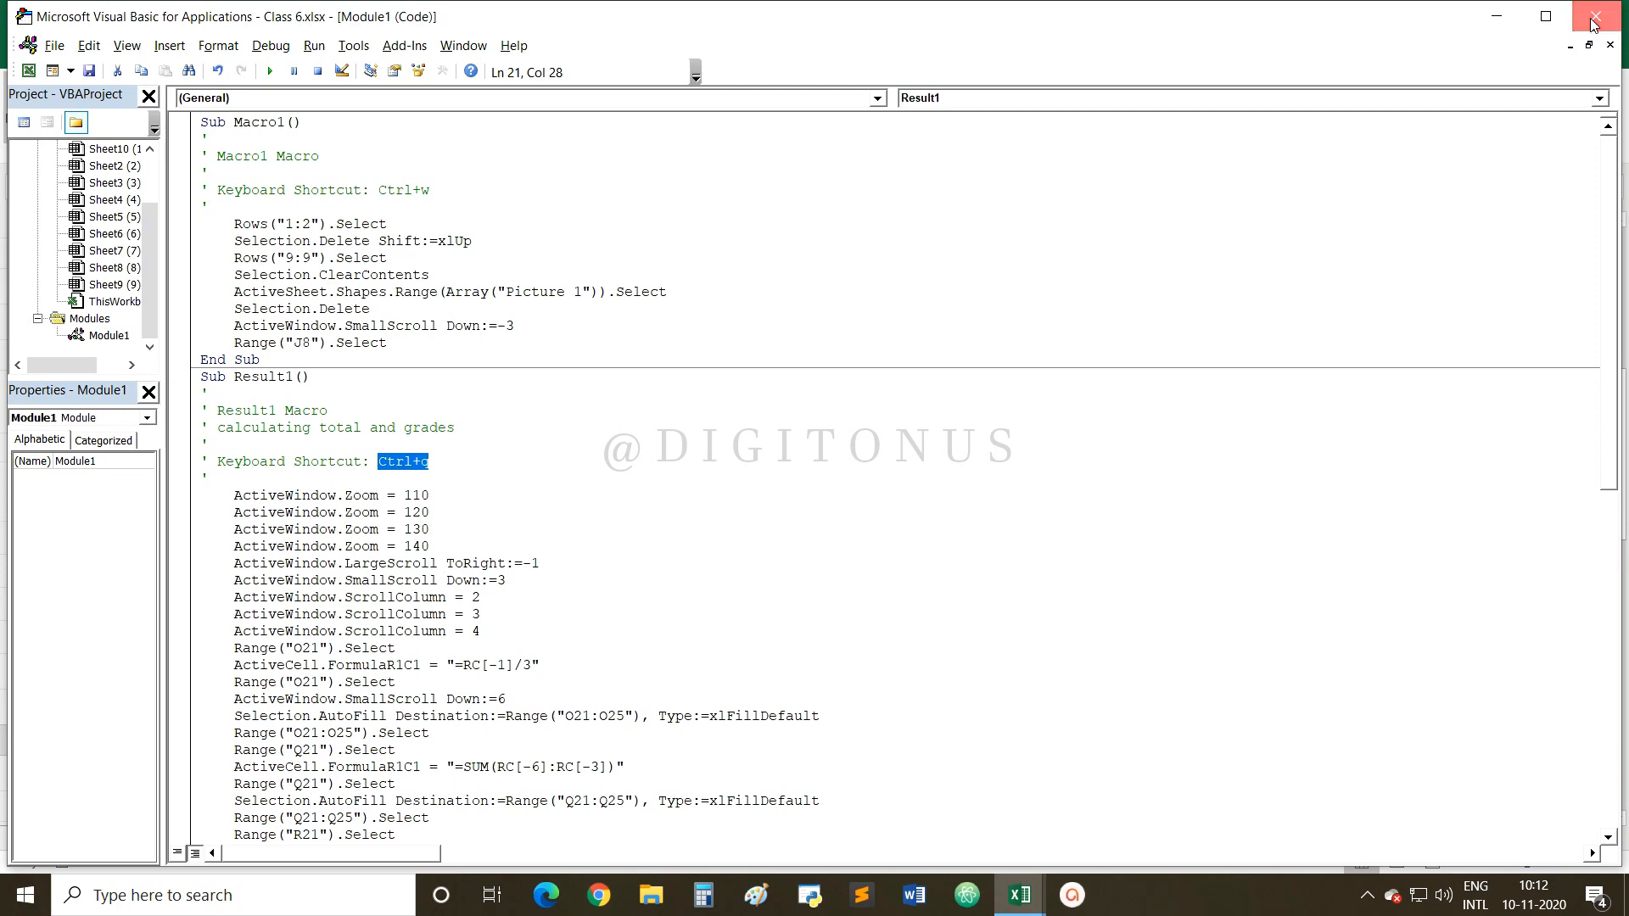
# Empty the Shortcut key box in Result1's Macro Options and confirm.
pyautogui.click(1024, 128)
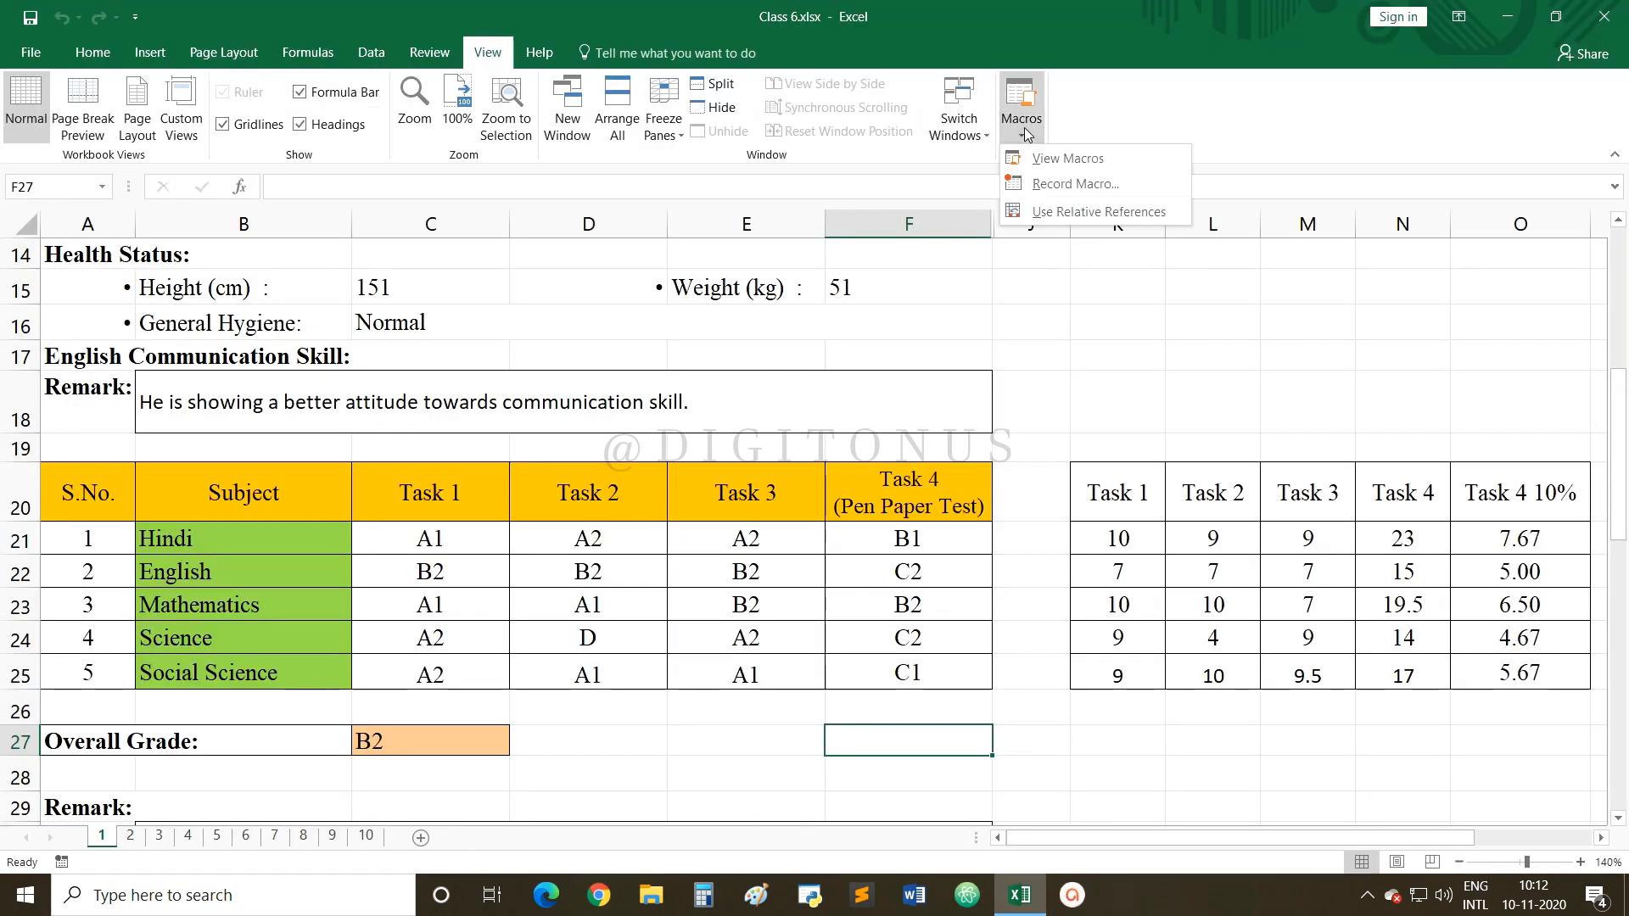
pyautogui.click(1052, 159)
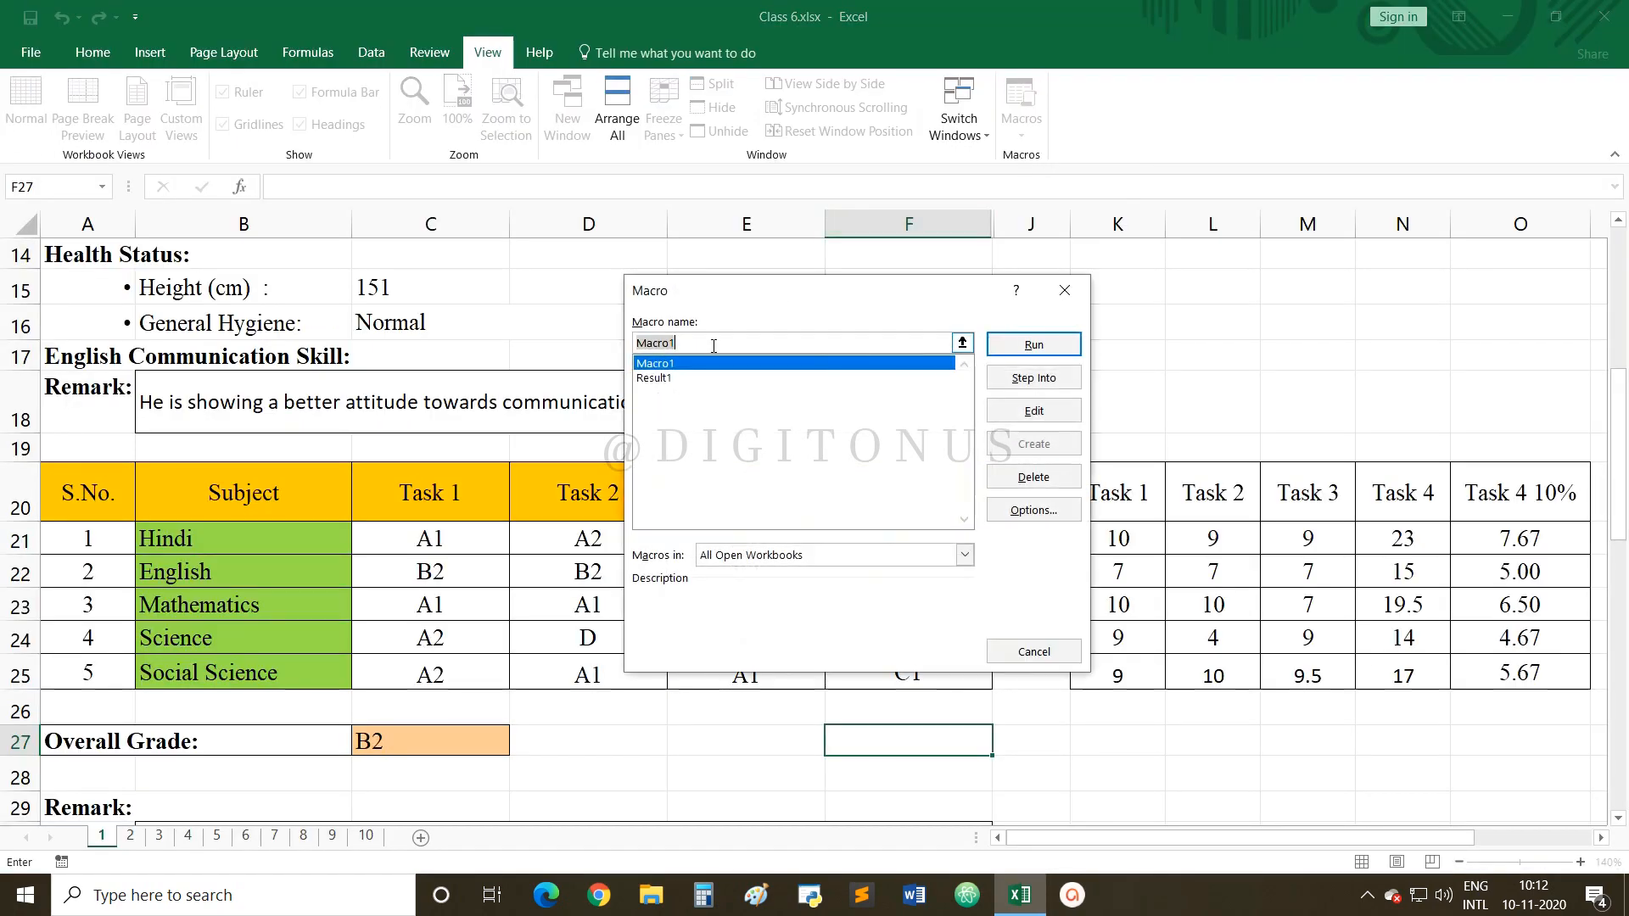
pyautogui.click(670, 378)
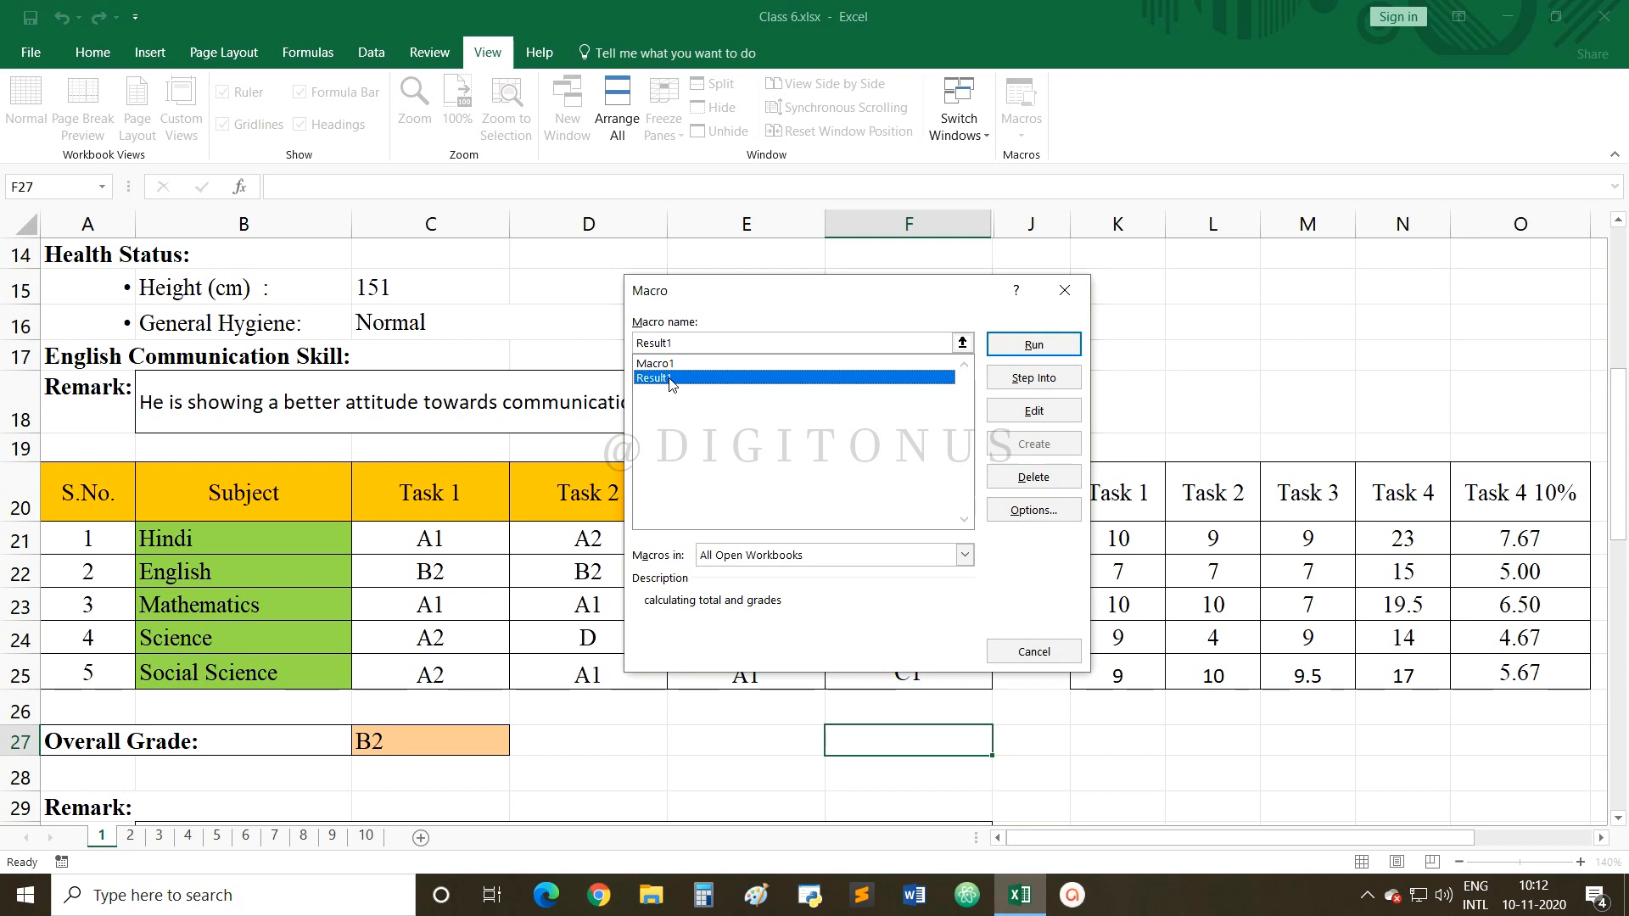
pyautogui.click(1034, 512)
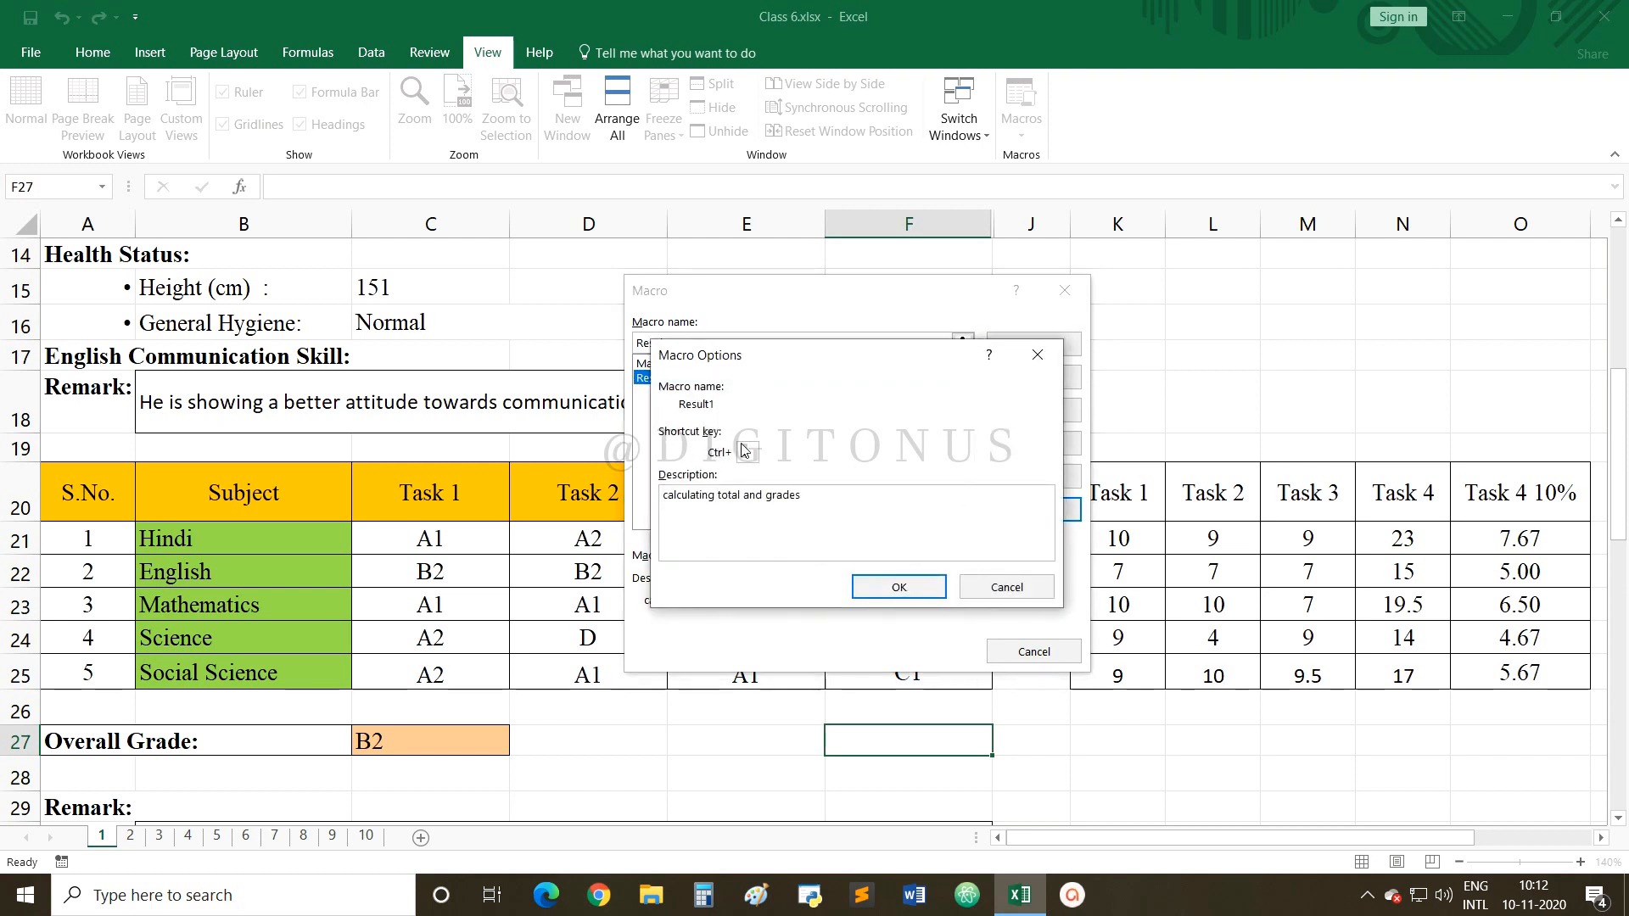
pyautogui.write('q')
pyautogui.press('BackSpace')
pyautogui.click(887, 587)
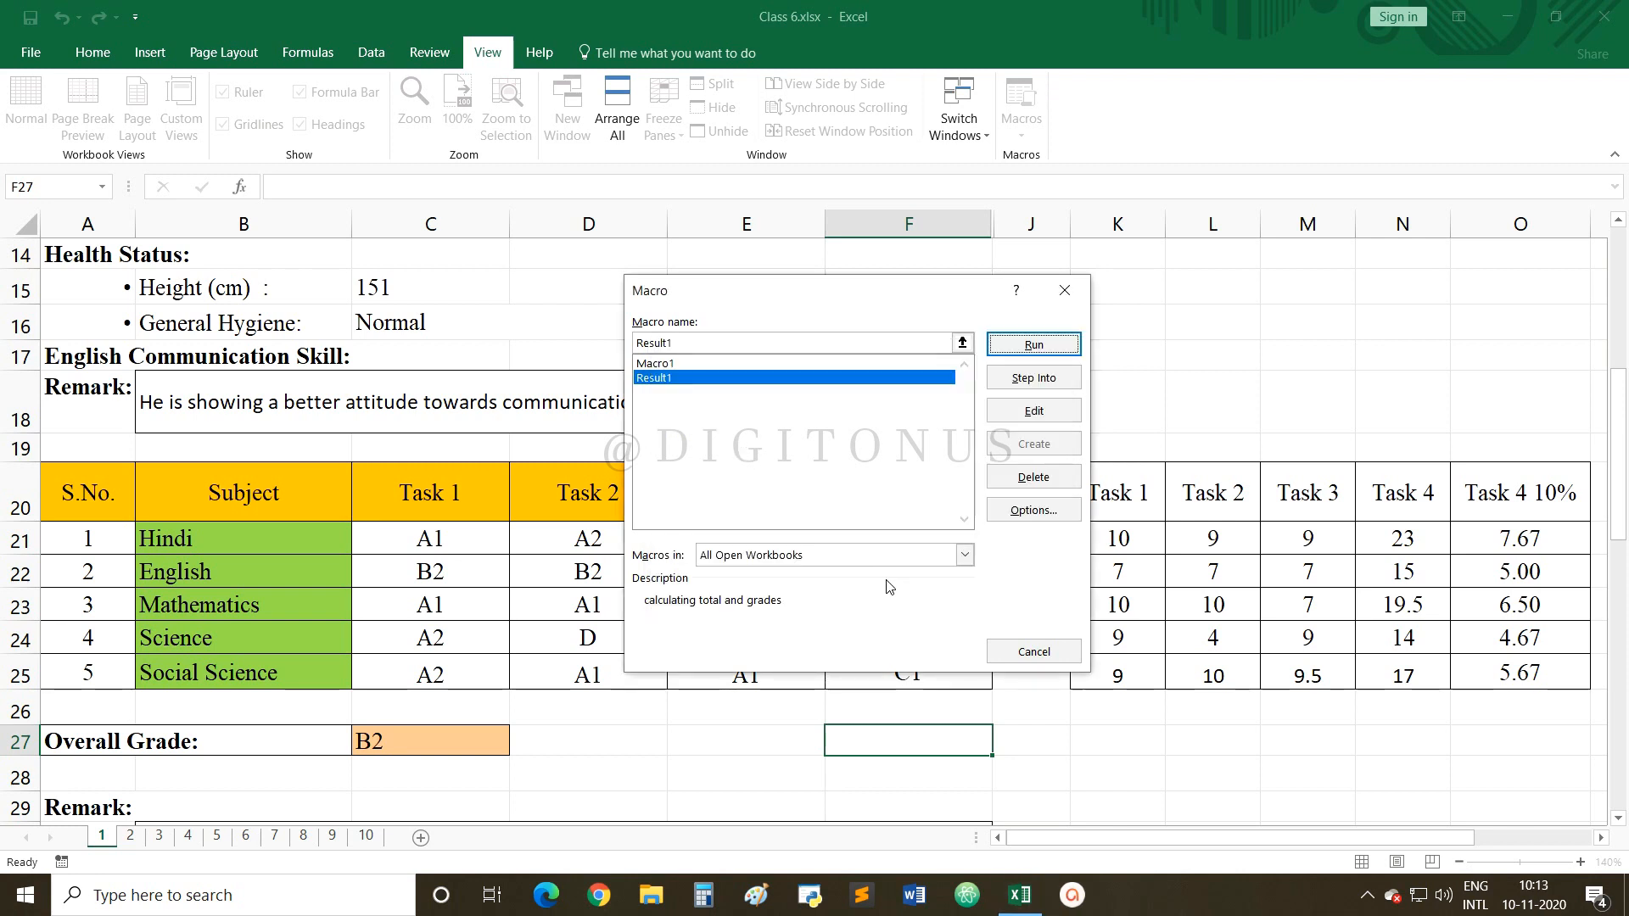
# Run Result1, review the reports on sheets 2 to 6, and return to sheet 1.
pyautogui.click(1016, 345)
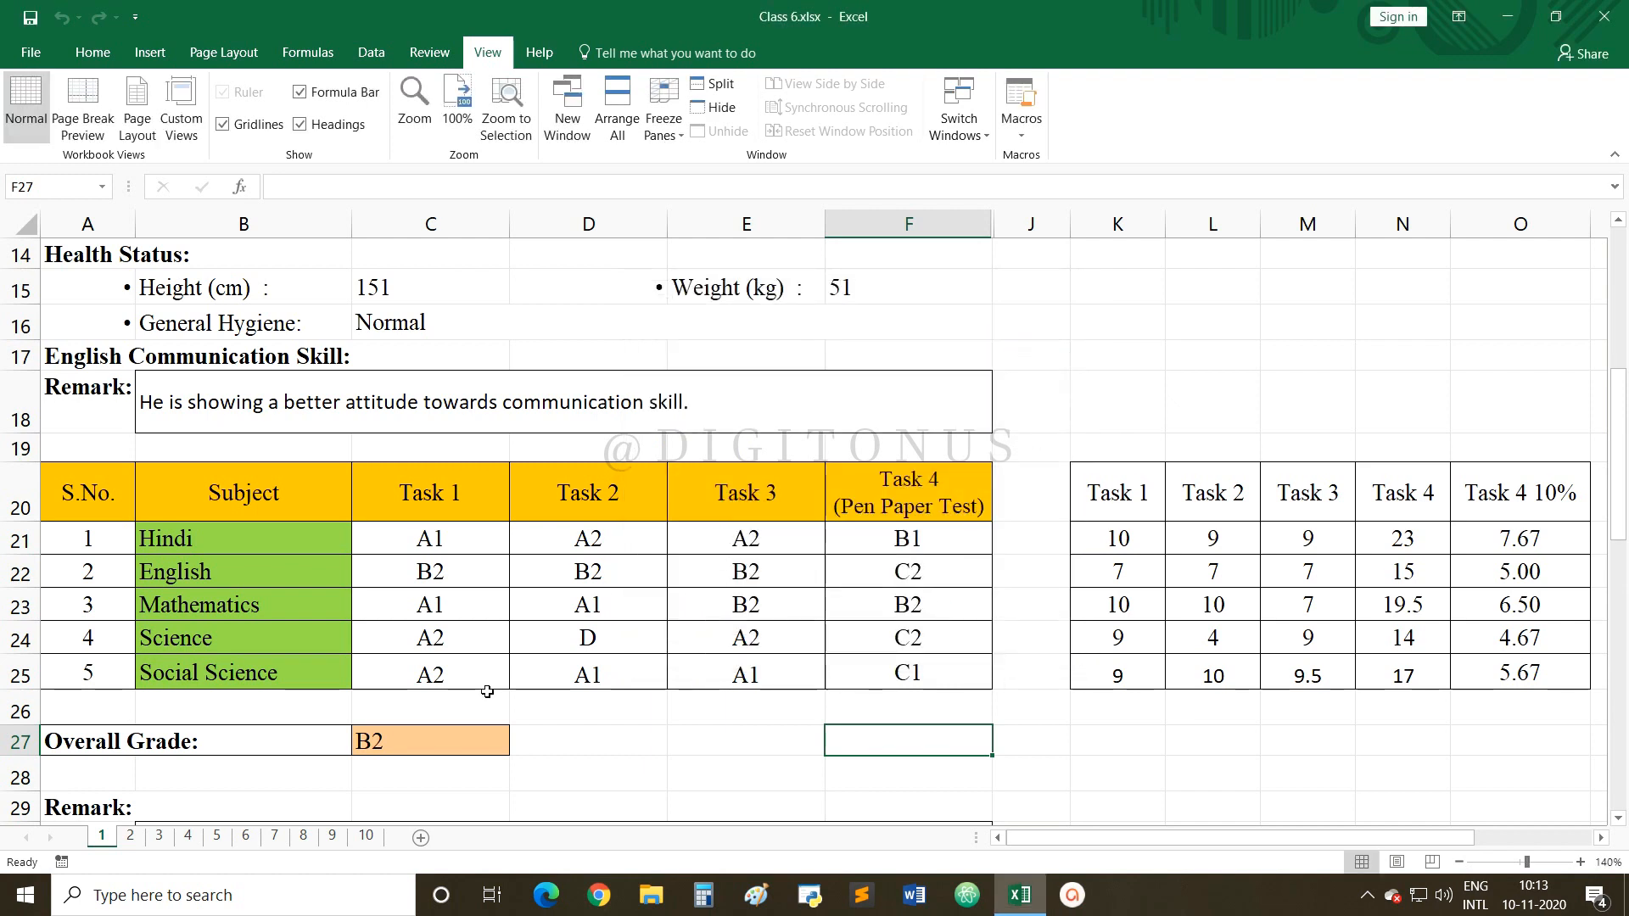
pyautogui.click(132, 836)
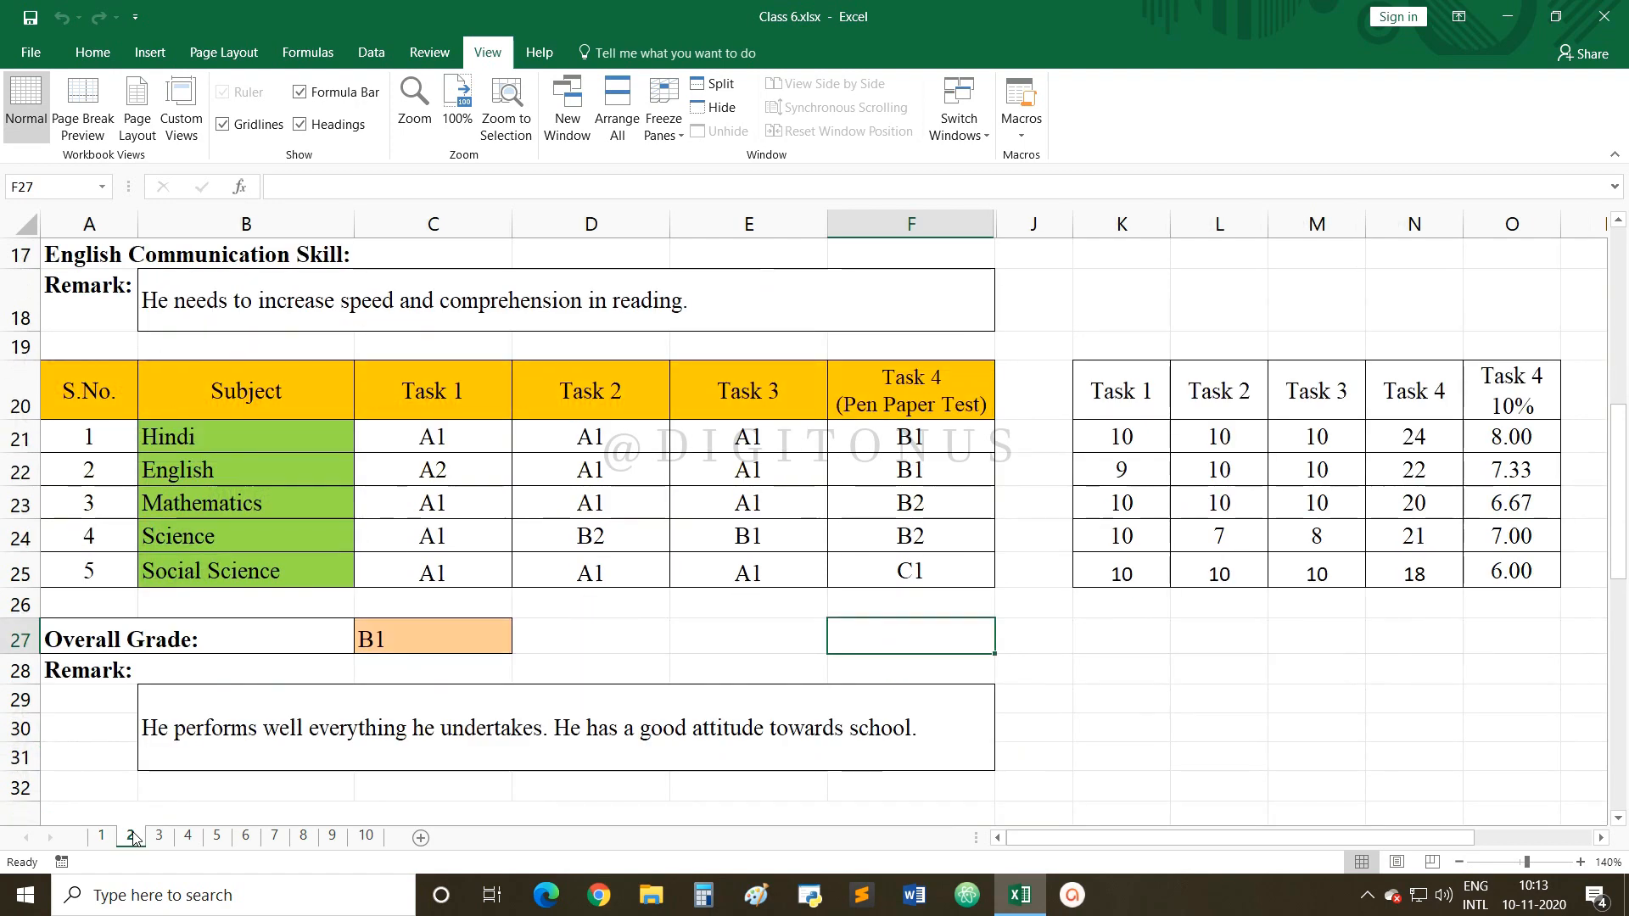
pyautogui.click(103, 838)
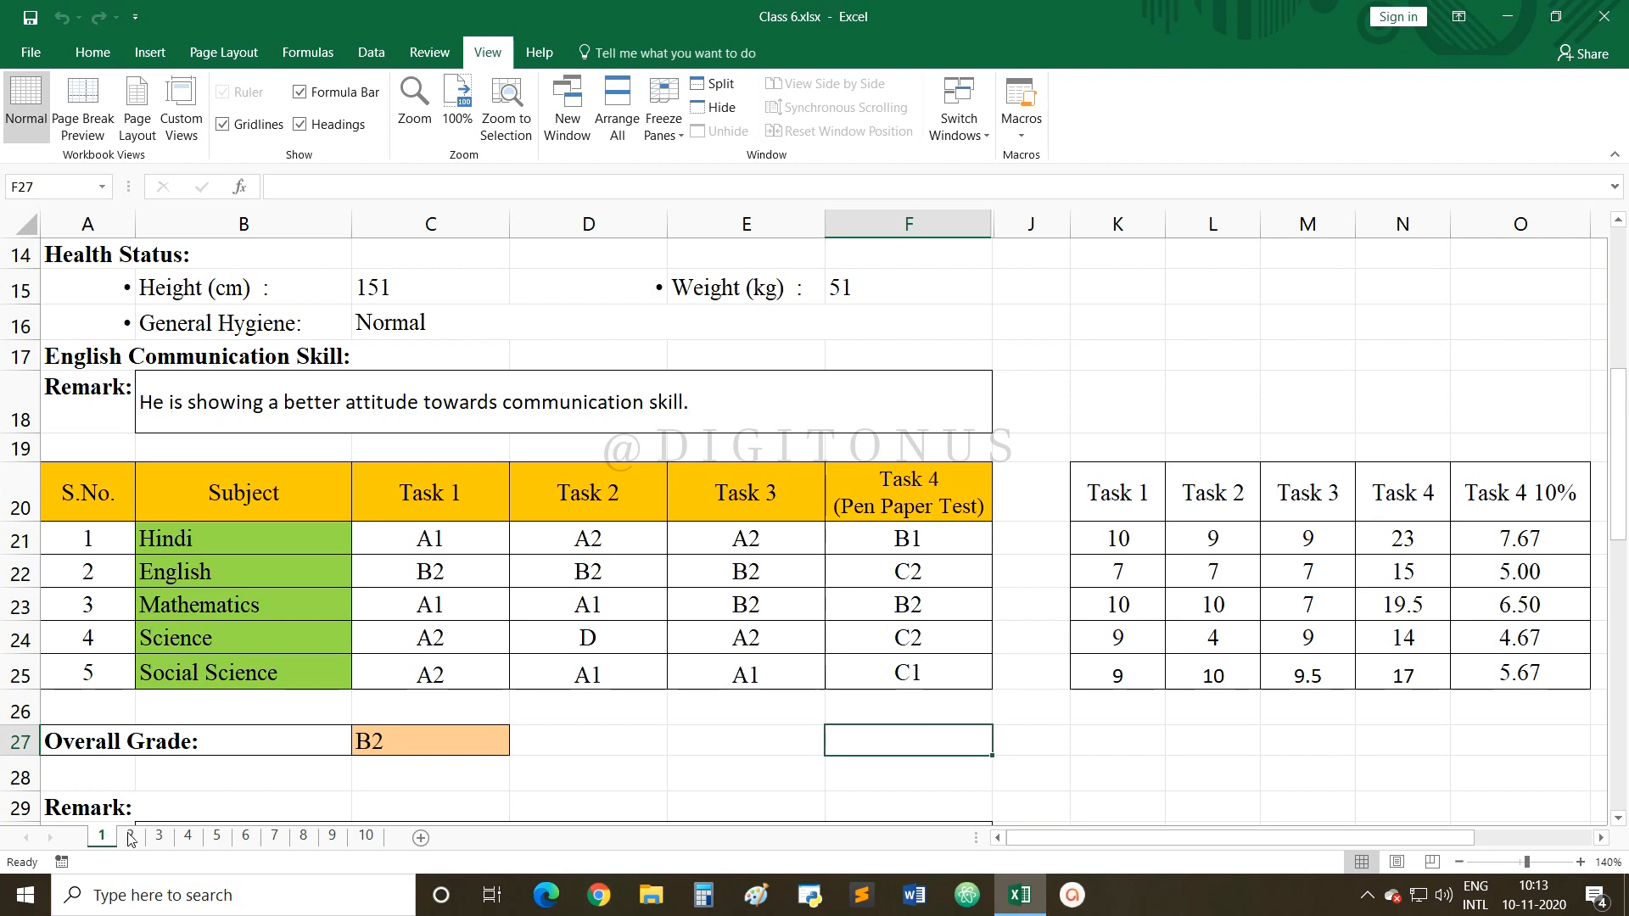
pyautogui.click(130, 836)
pyautogui.click(158, 837)
pyautogui.click(188, 836)
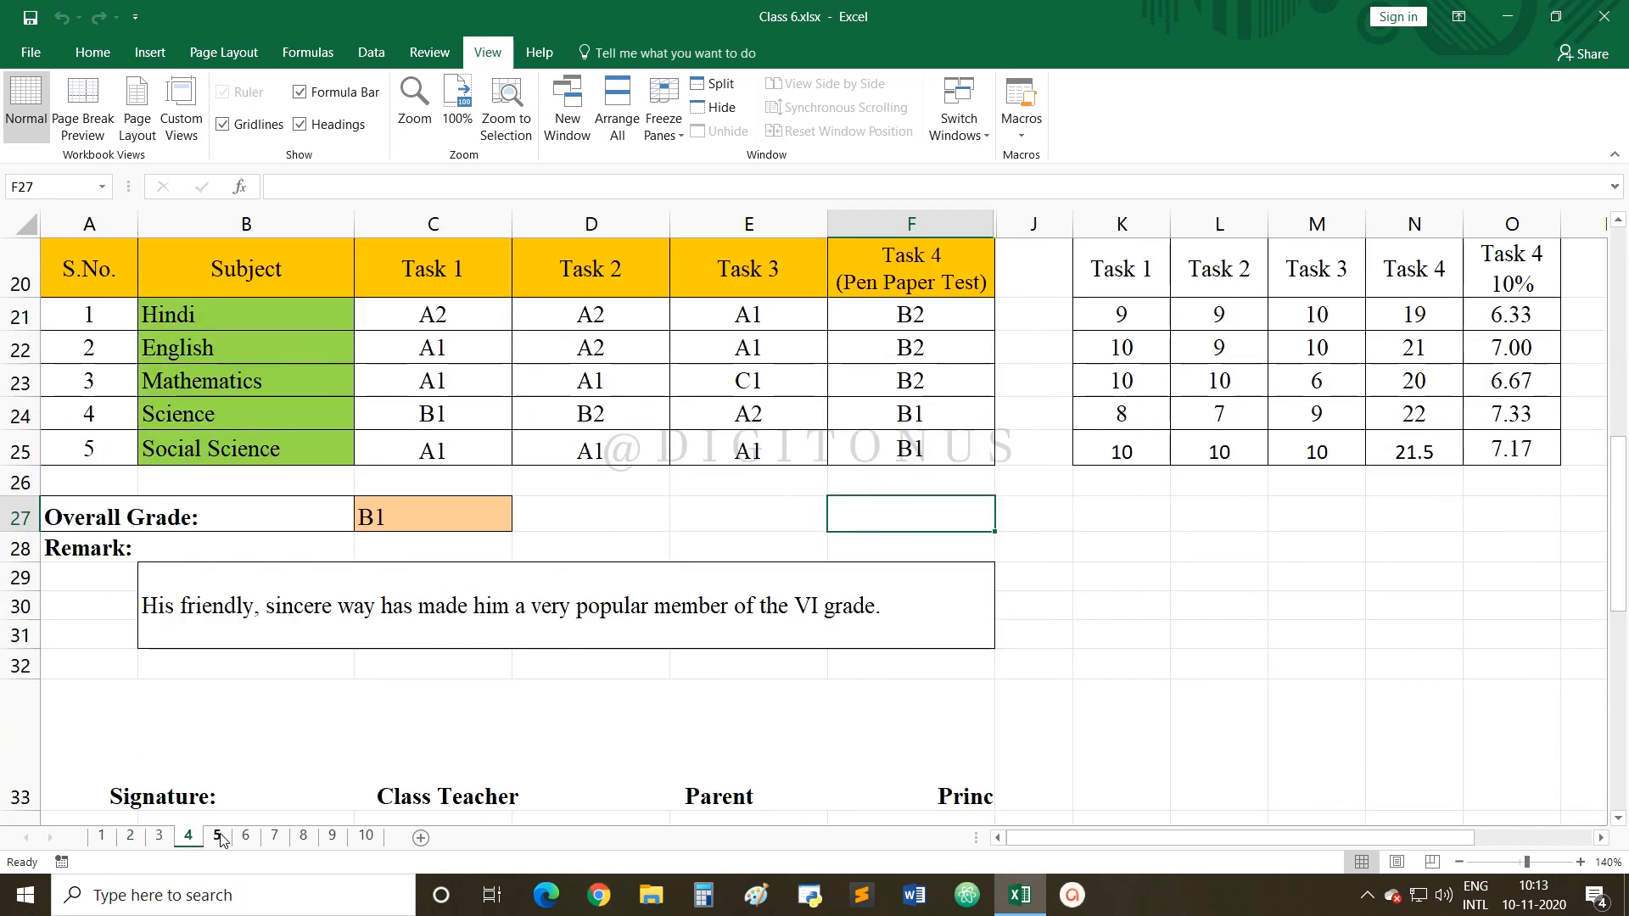
pyautogui.click(217, 836)
pyautogui.click(246, 836)
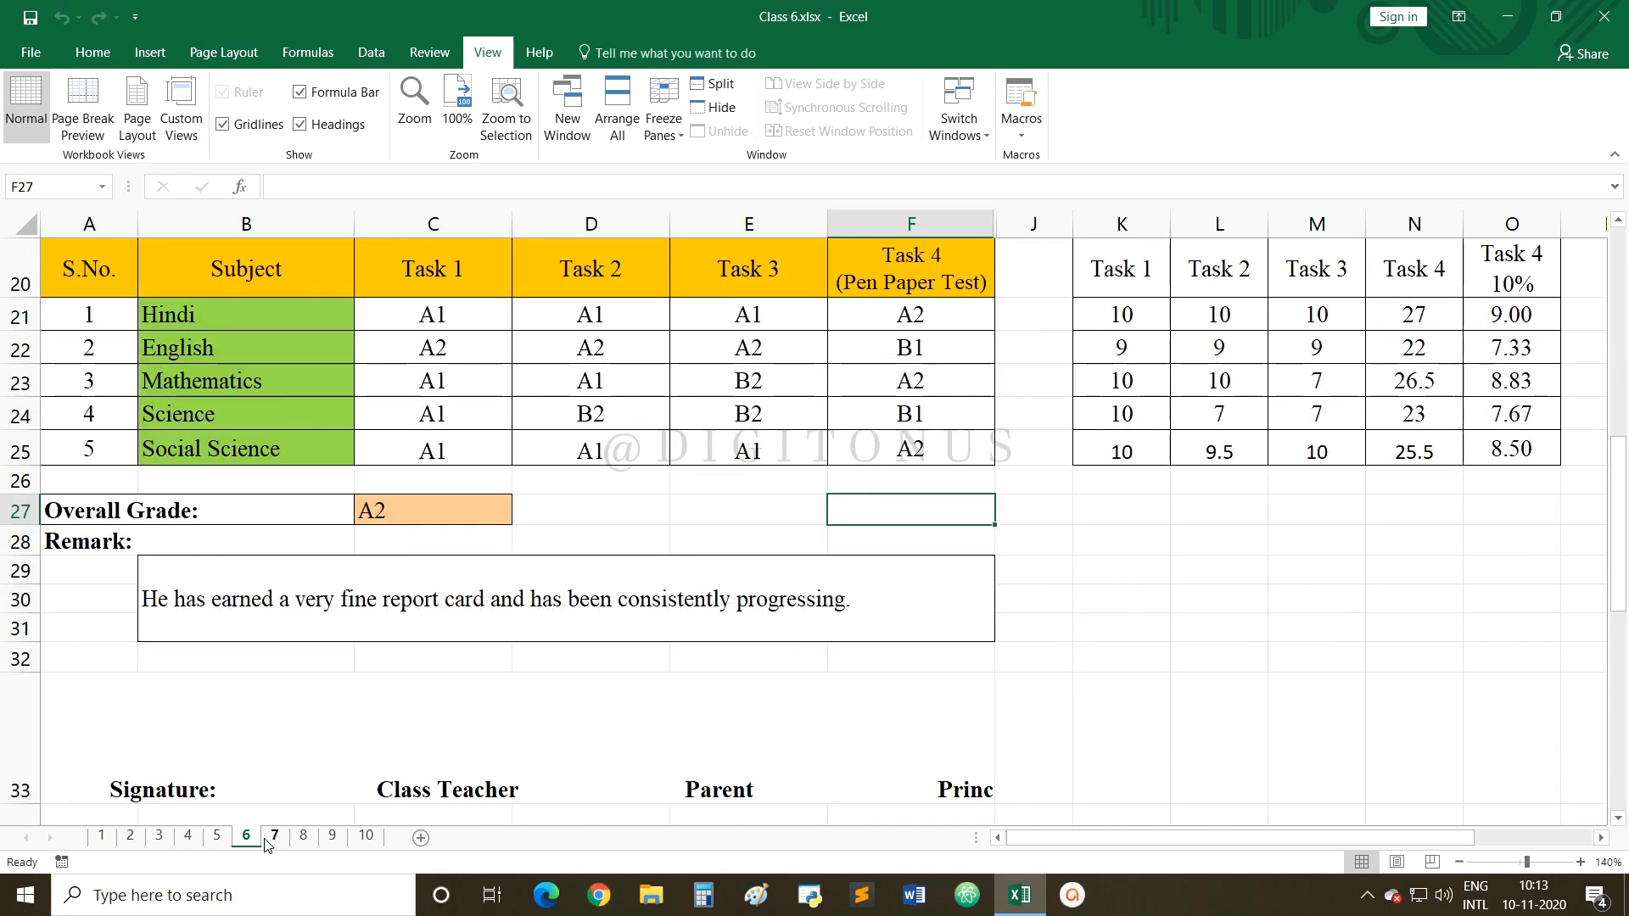
pyautogui.click(102, 837)
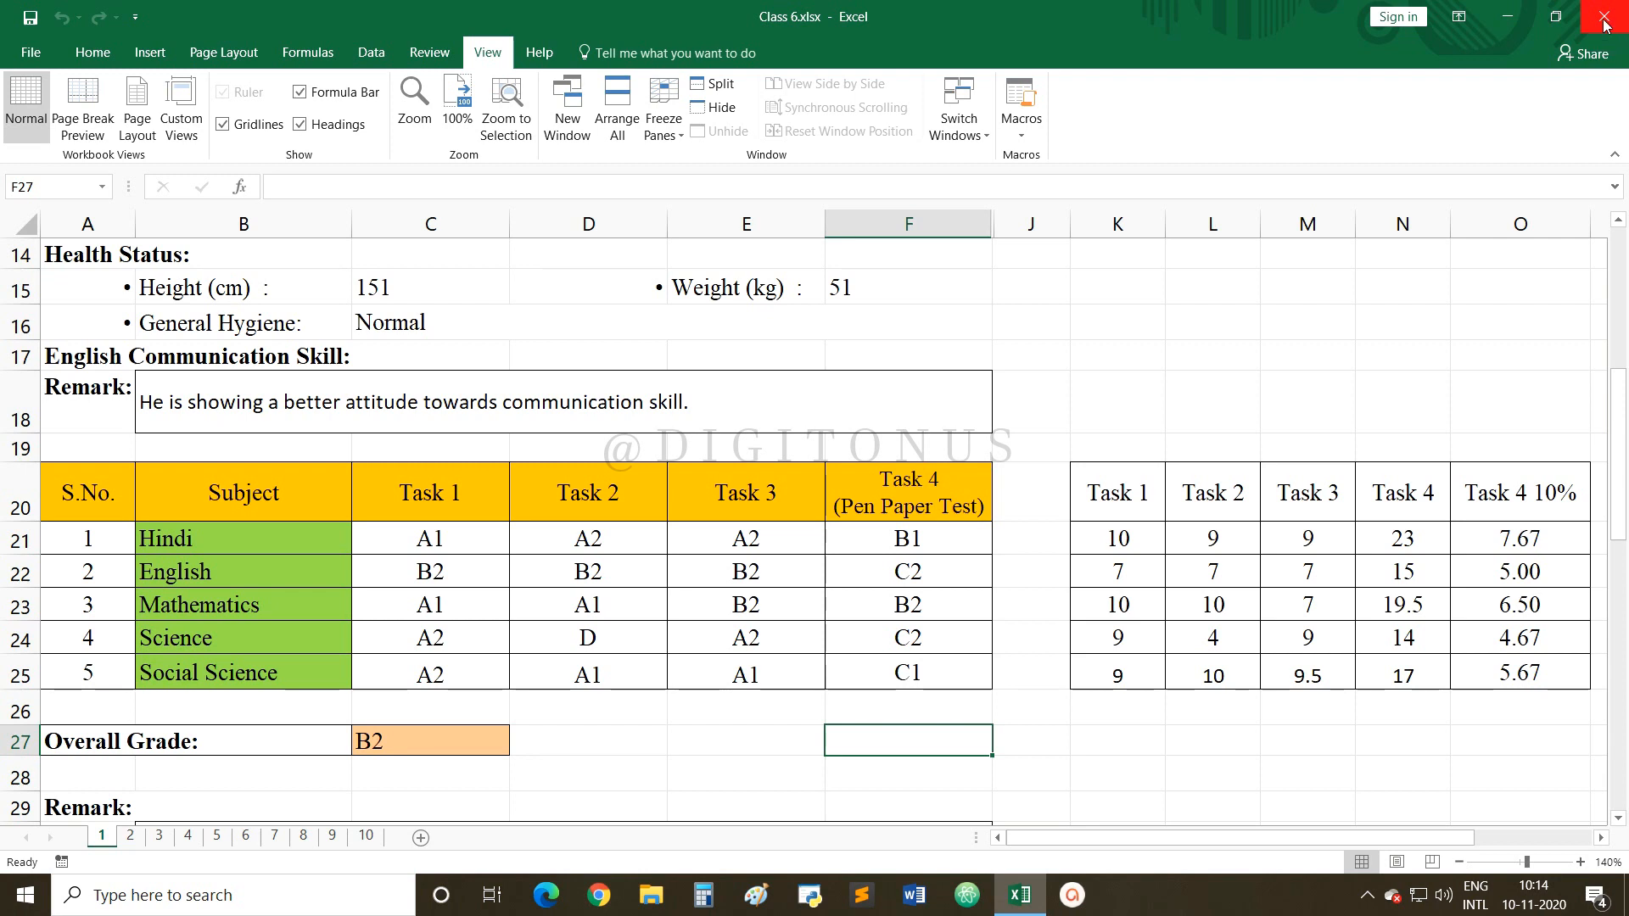
# Choose Save to Cloud in the Share pane to reach the Save As page.
pyautogui.click(1583, 61)
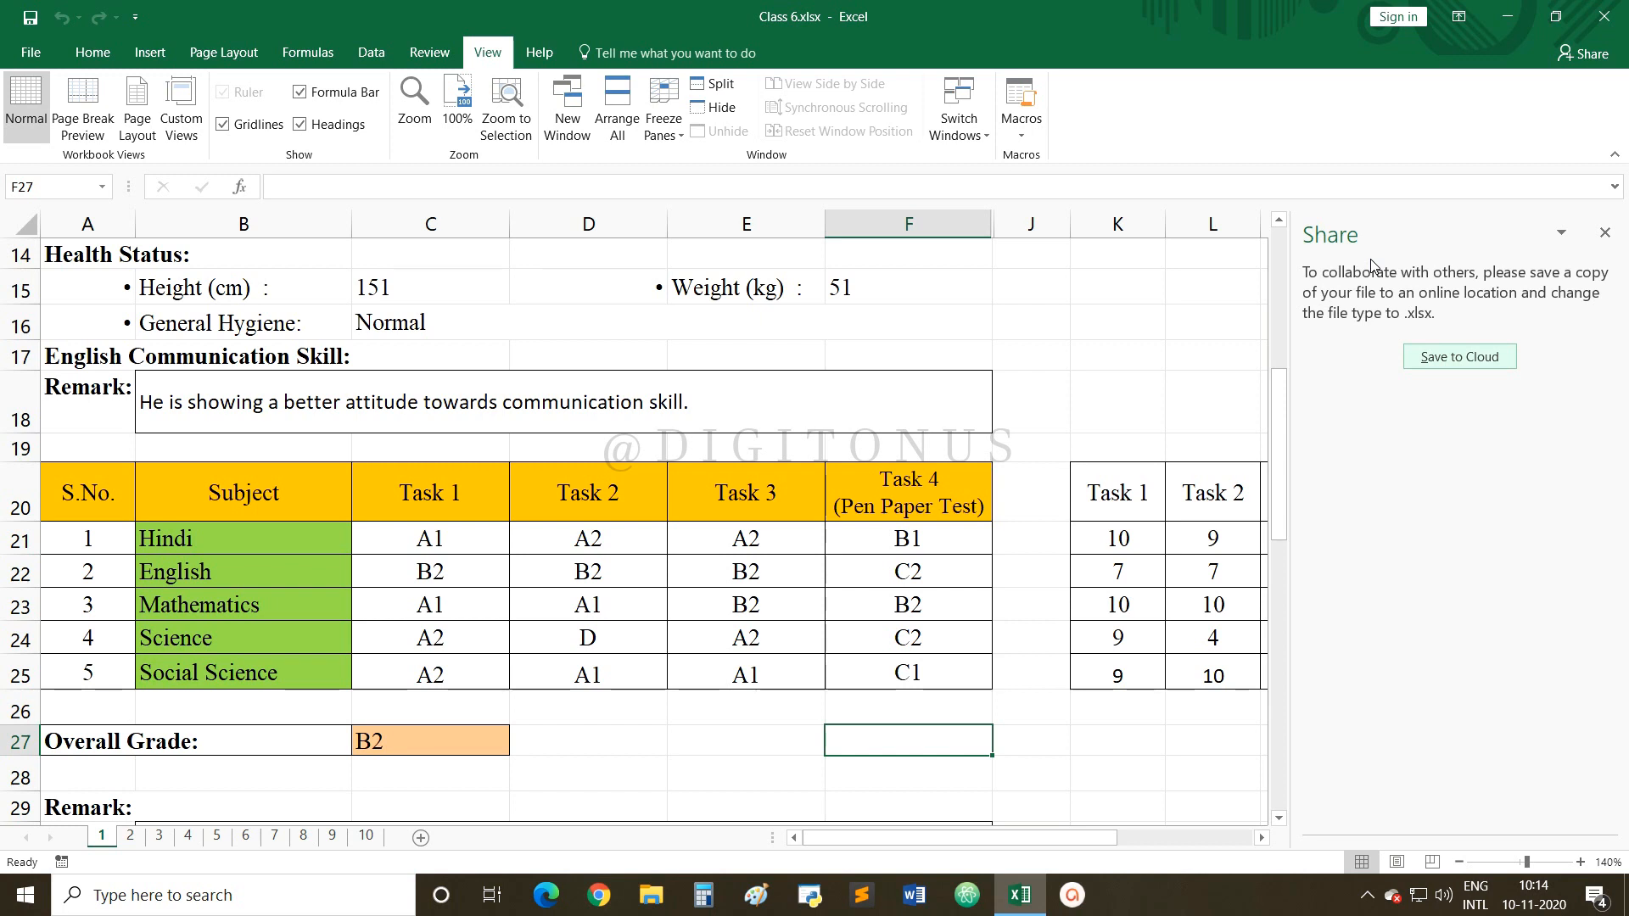
pyautogui.click(1432, 363)
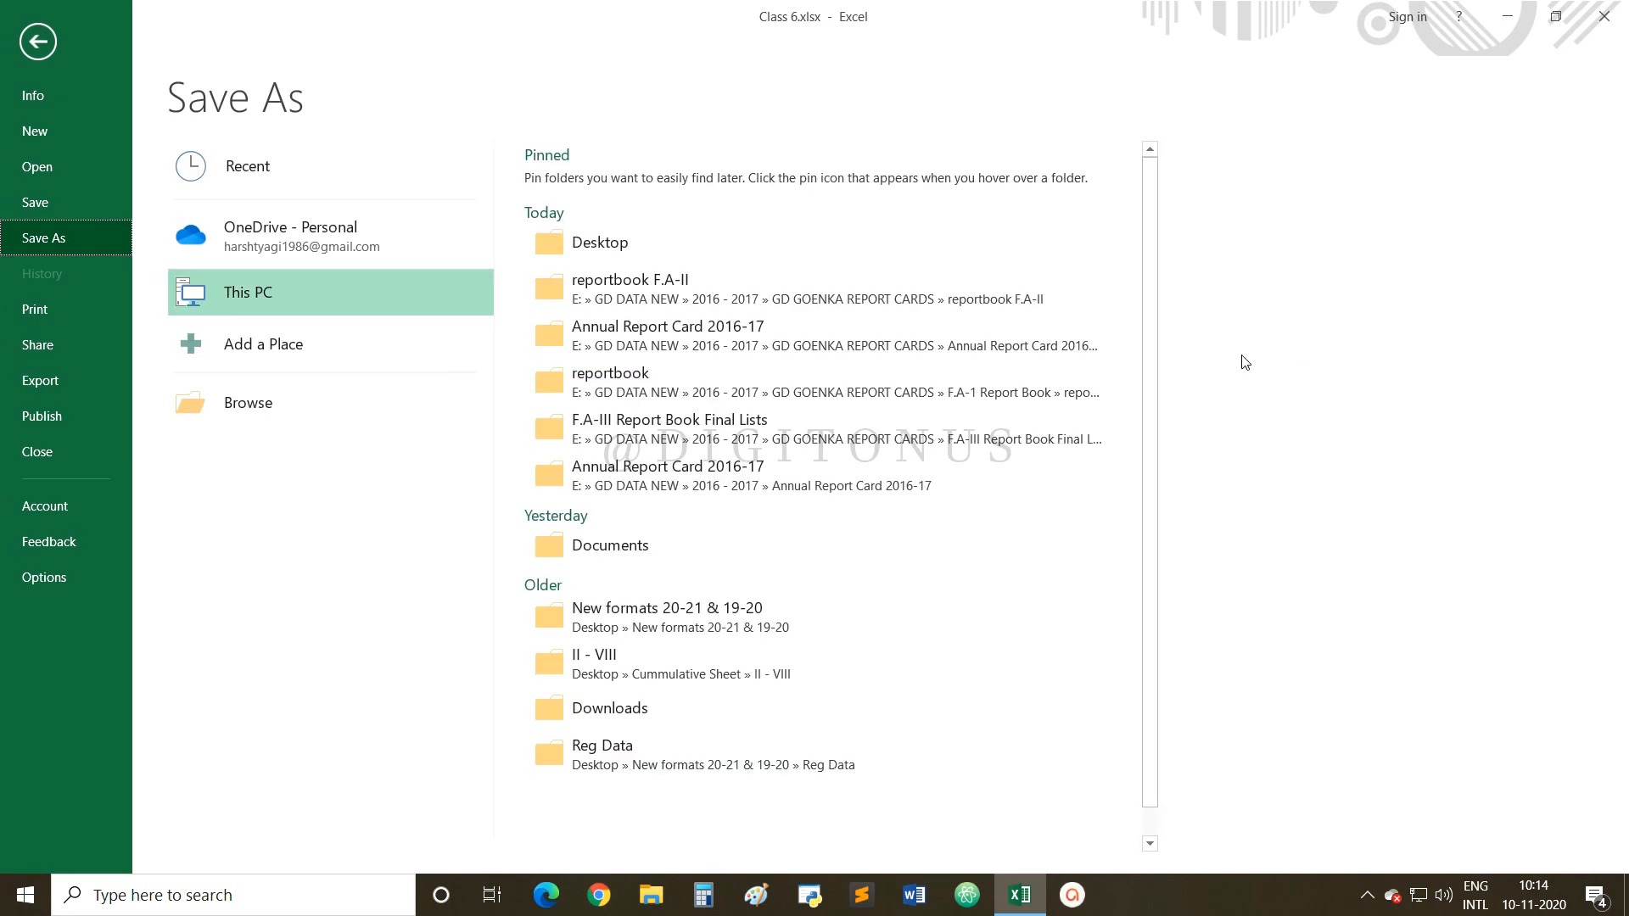
# Save Class 6.xlsx to OneDrive - Personal, accepting the macro-free workbook warning.
pyautogui.click(271, 231)
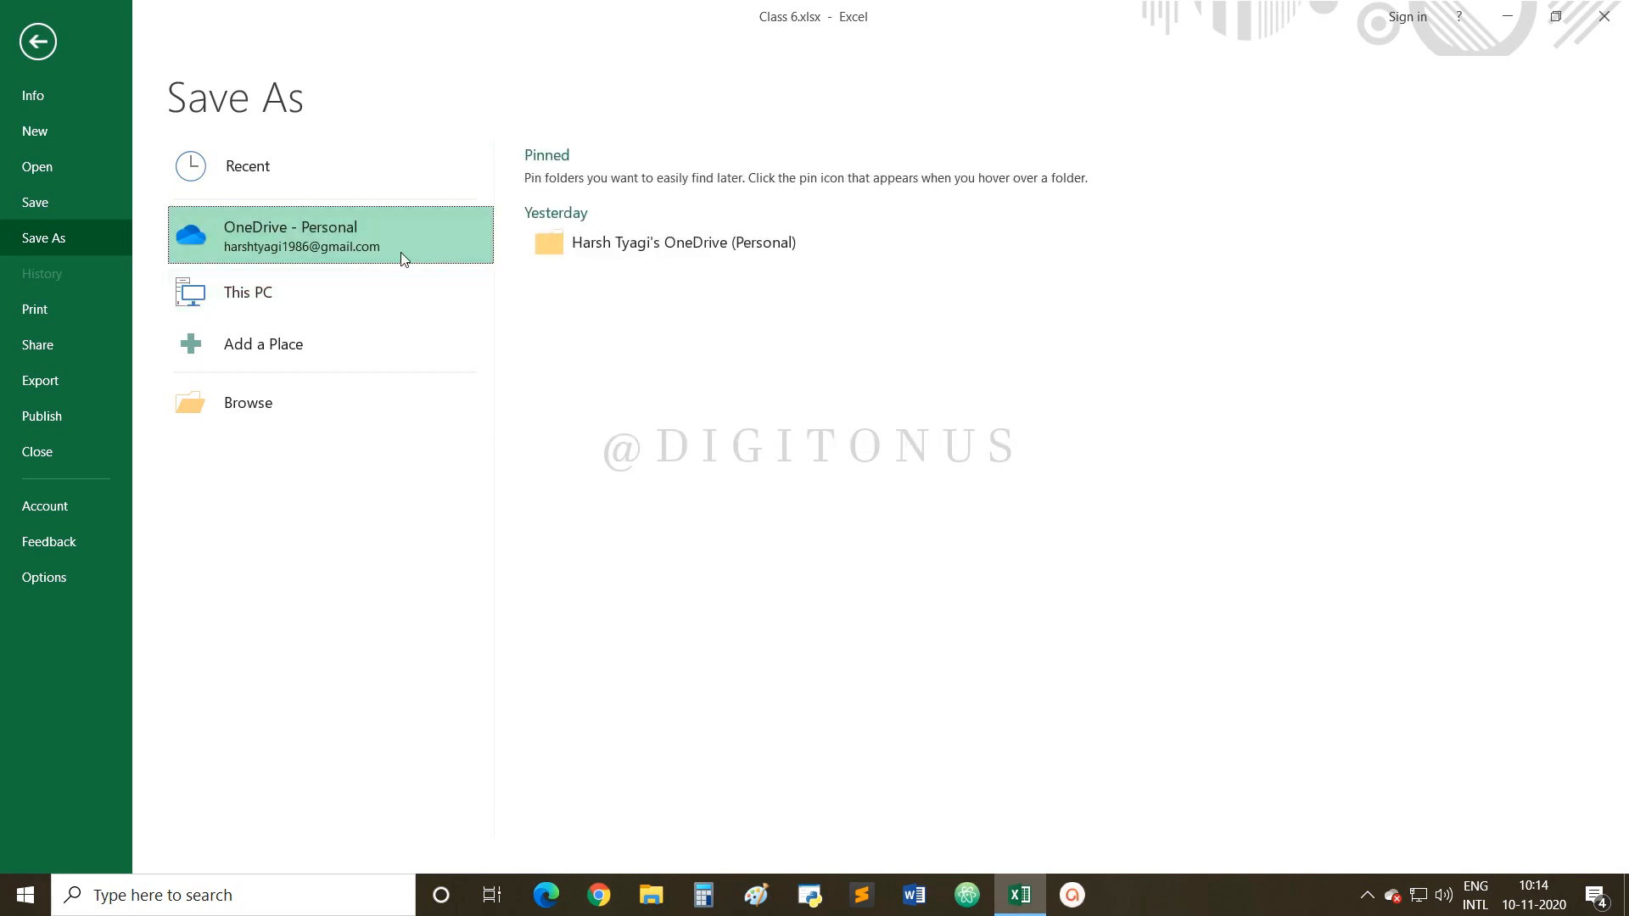
pyautogui.click(285, 238)
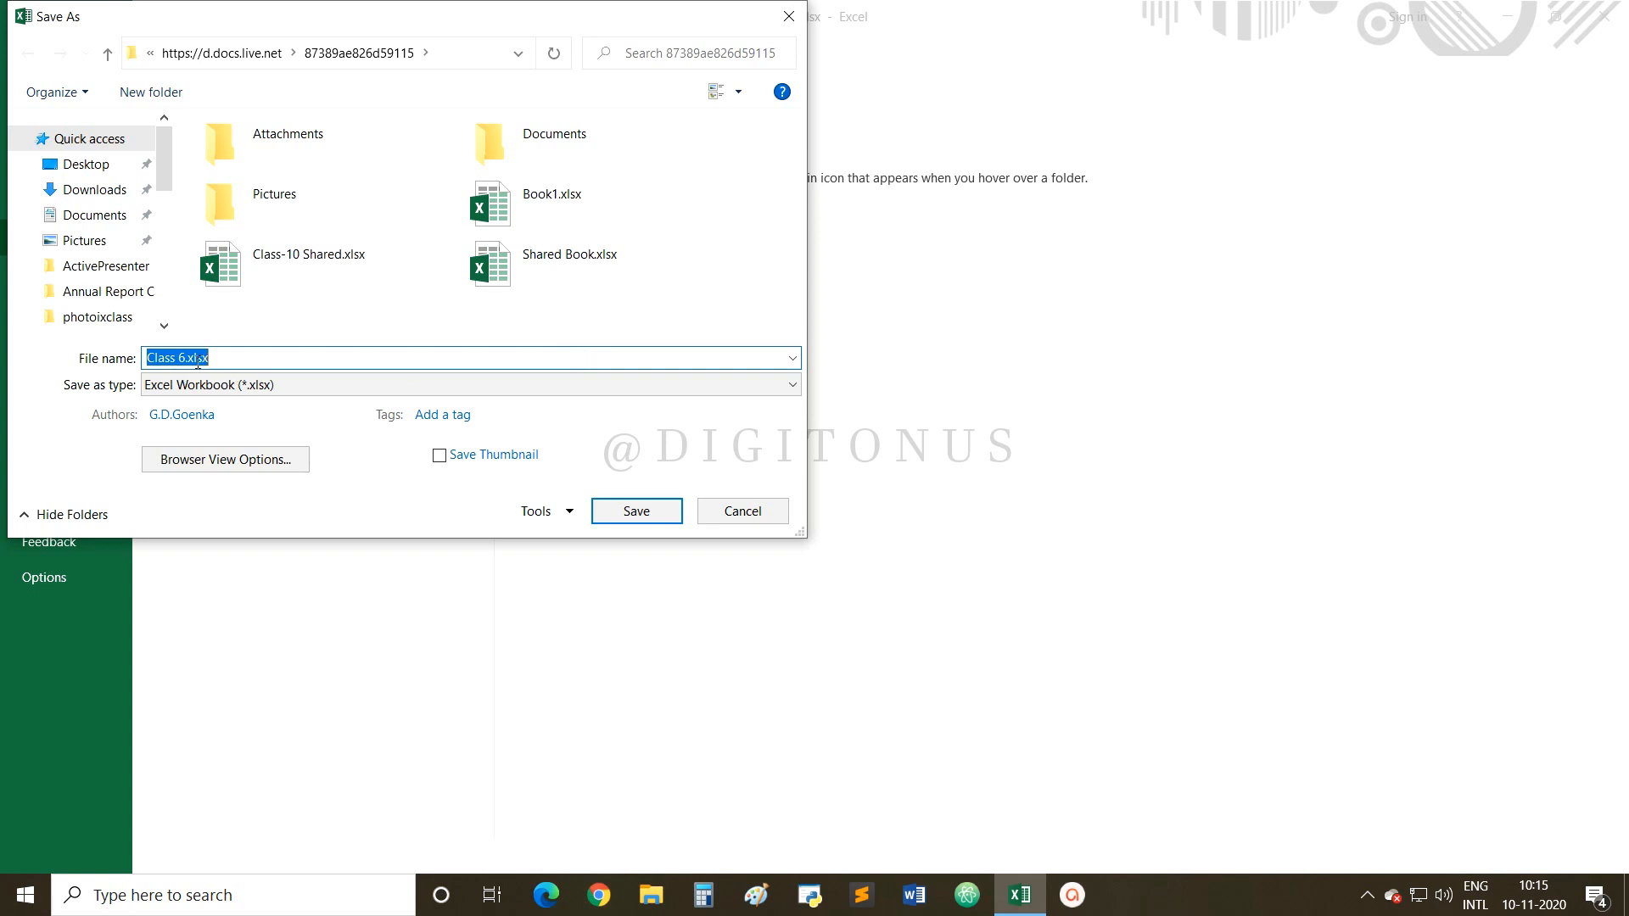
pyautogui.click(344, 362)
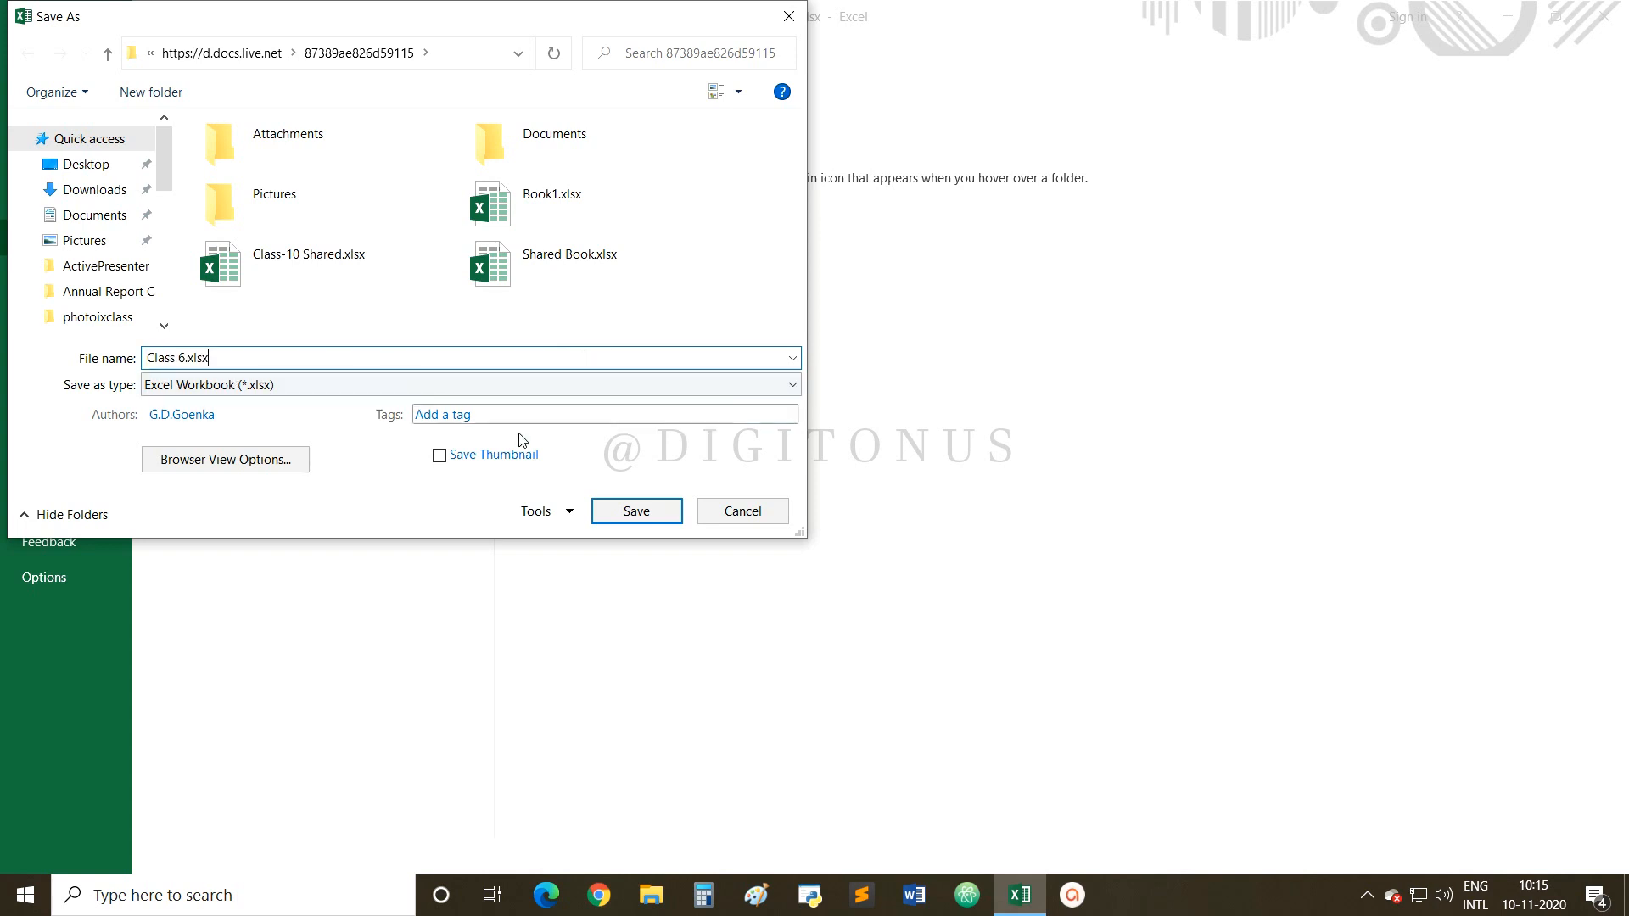
pyautogui.click(630, 514)
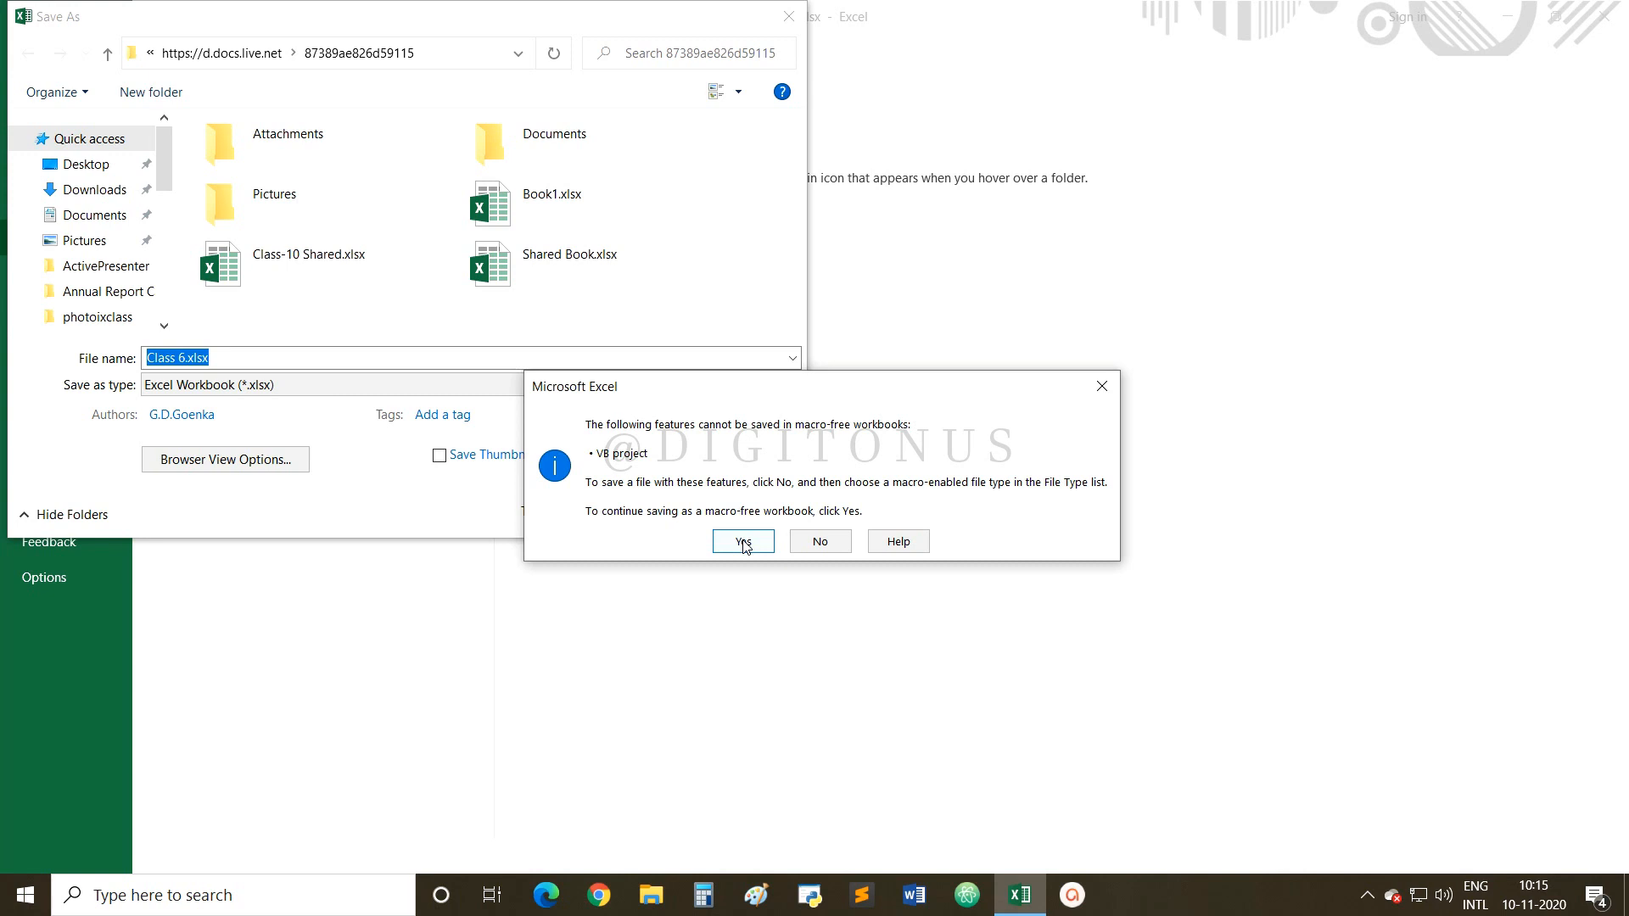
pyautogui.click(743, 543)
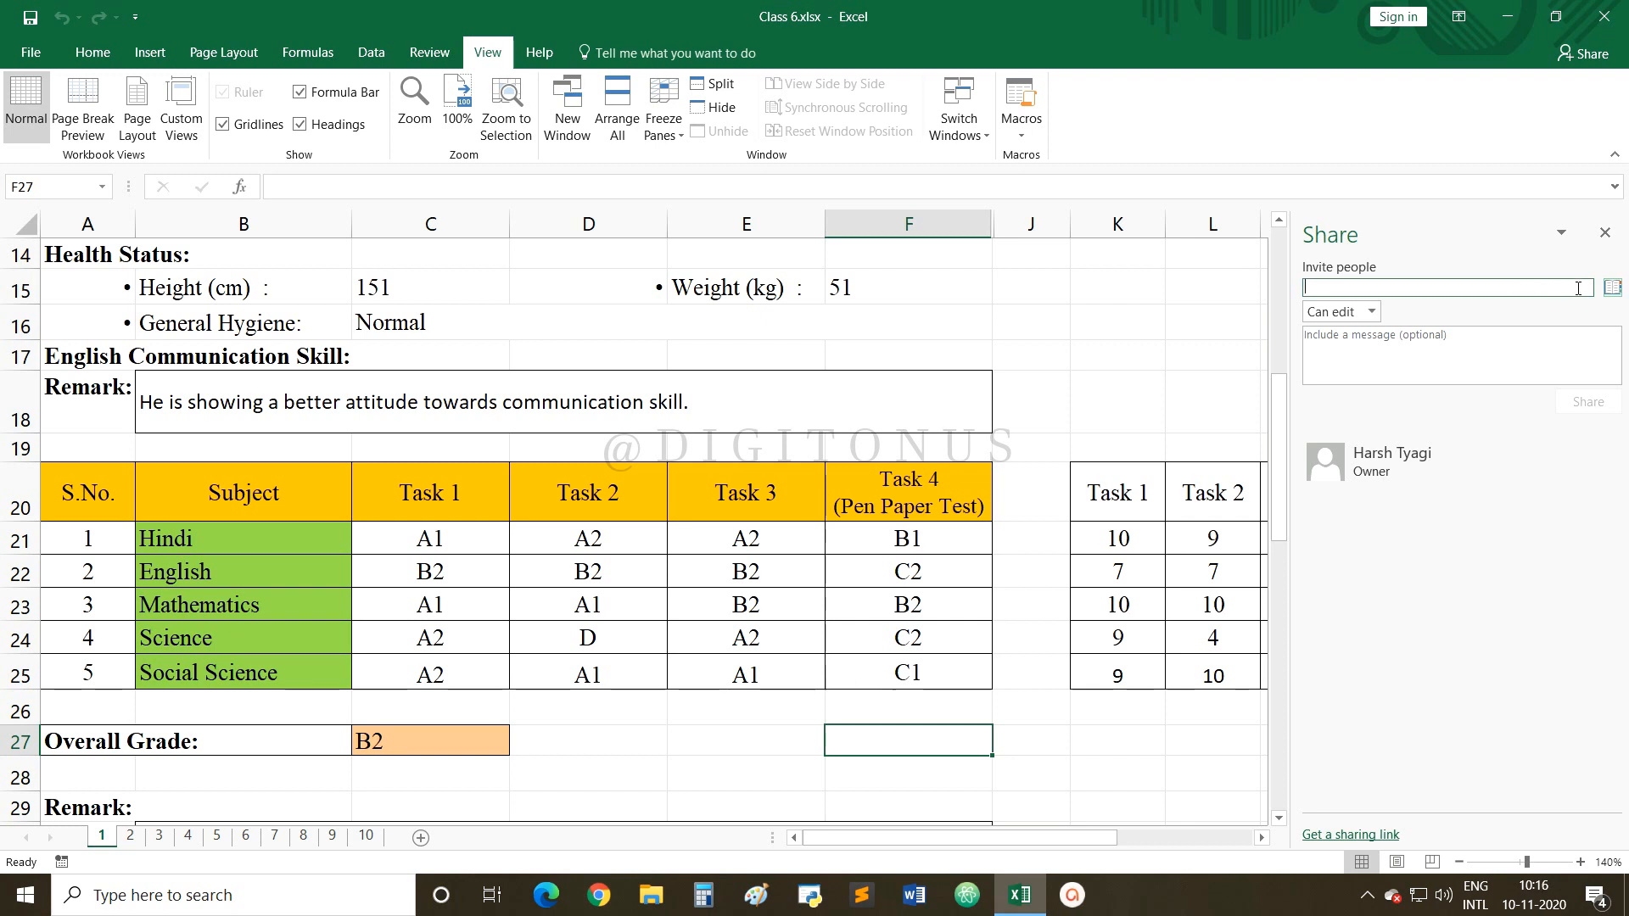
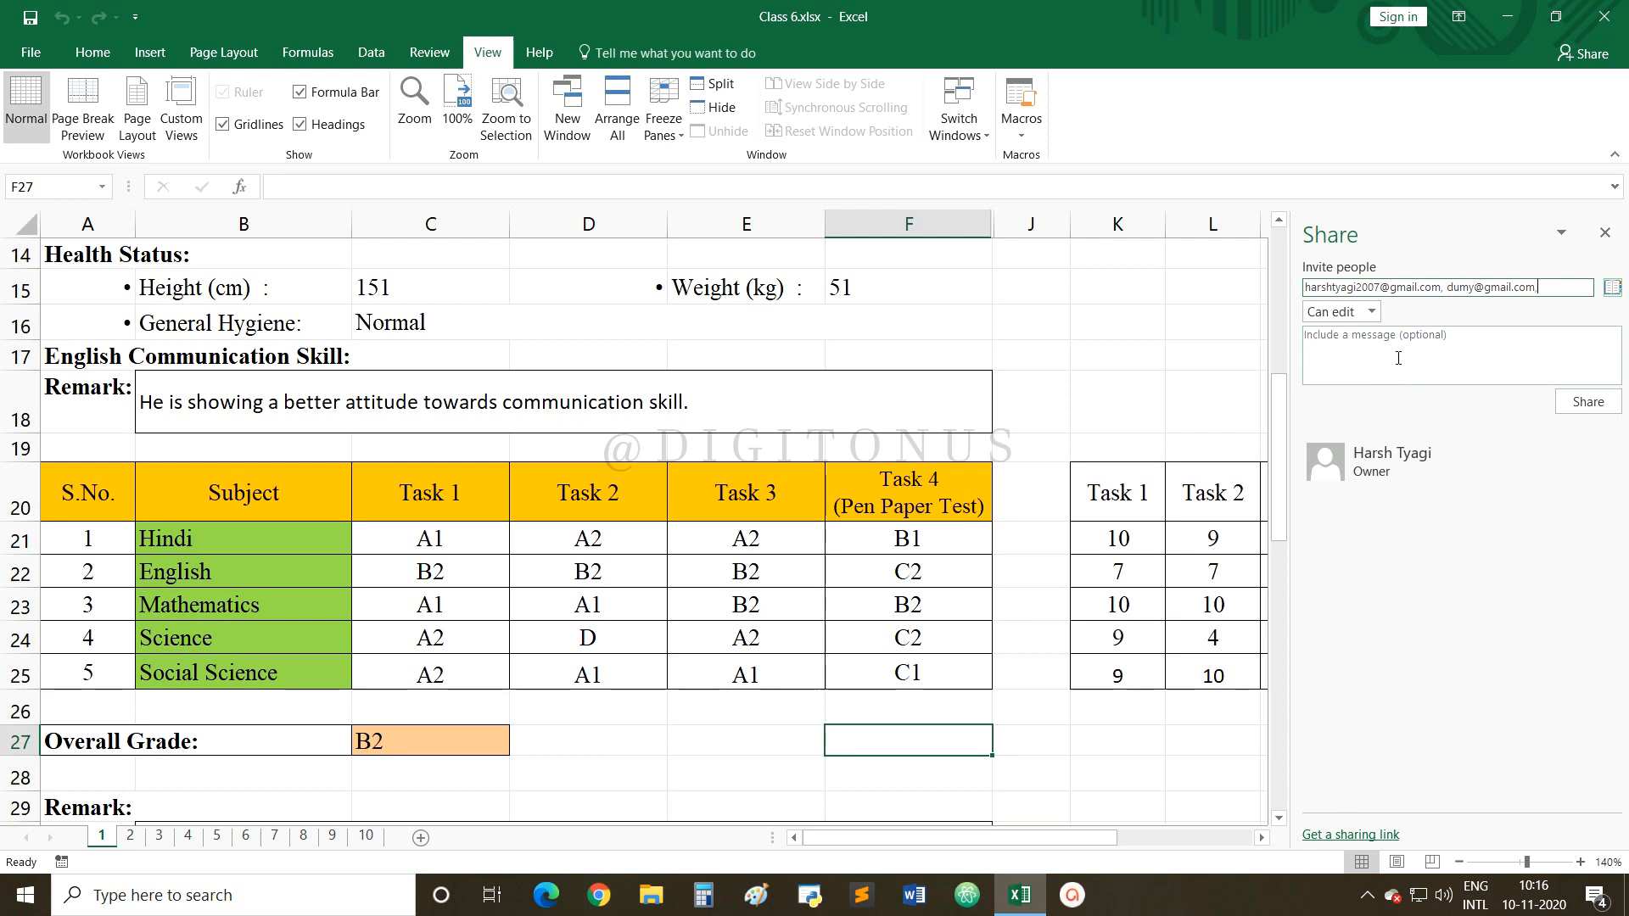
# Enter the two invitees' e-mail addresses in the Invite people box.
pyautogui.click(1371, 312)
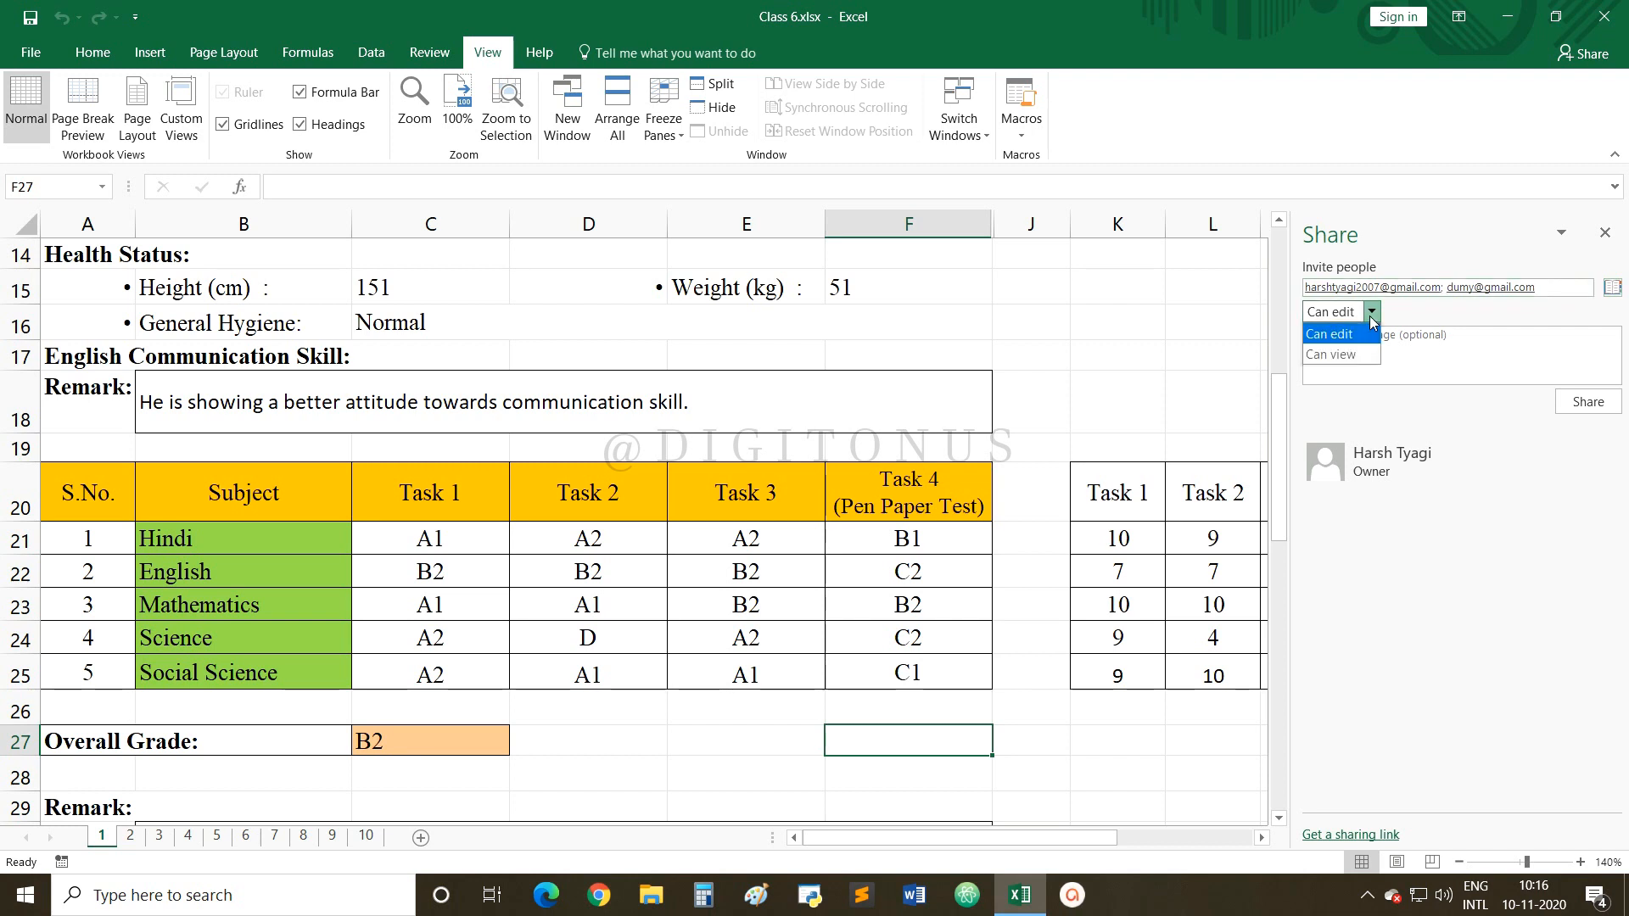
# Set the invitees' permission to Can view and add the message 'Hello'.
pyautogui.click(1345, 360)
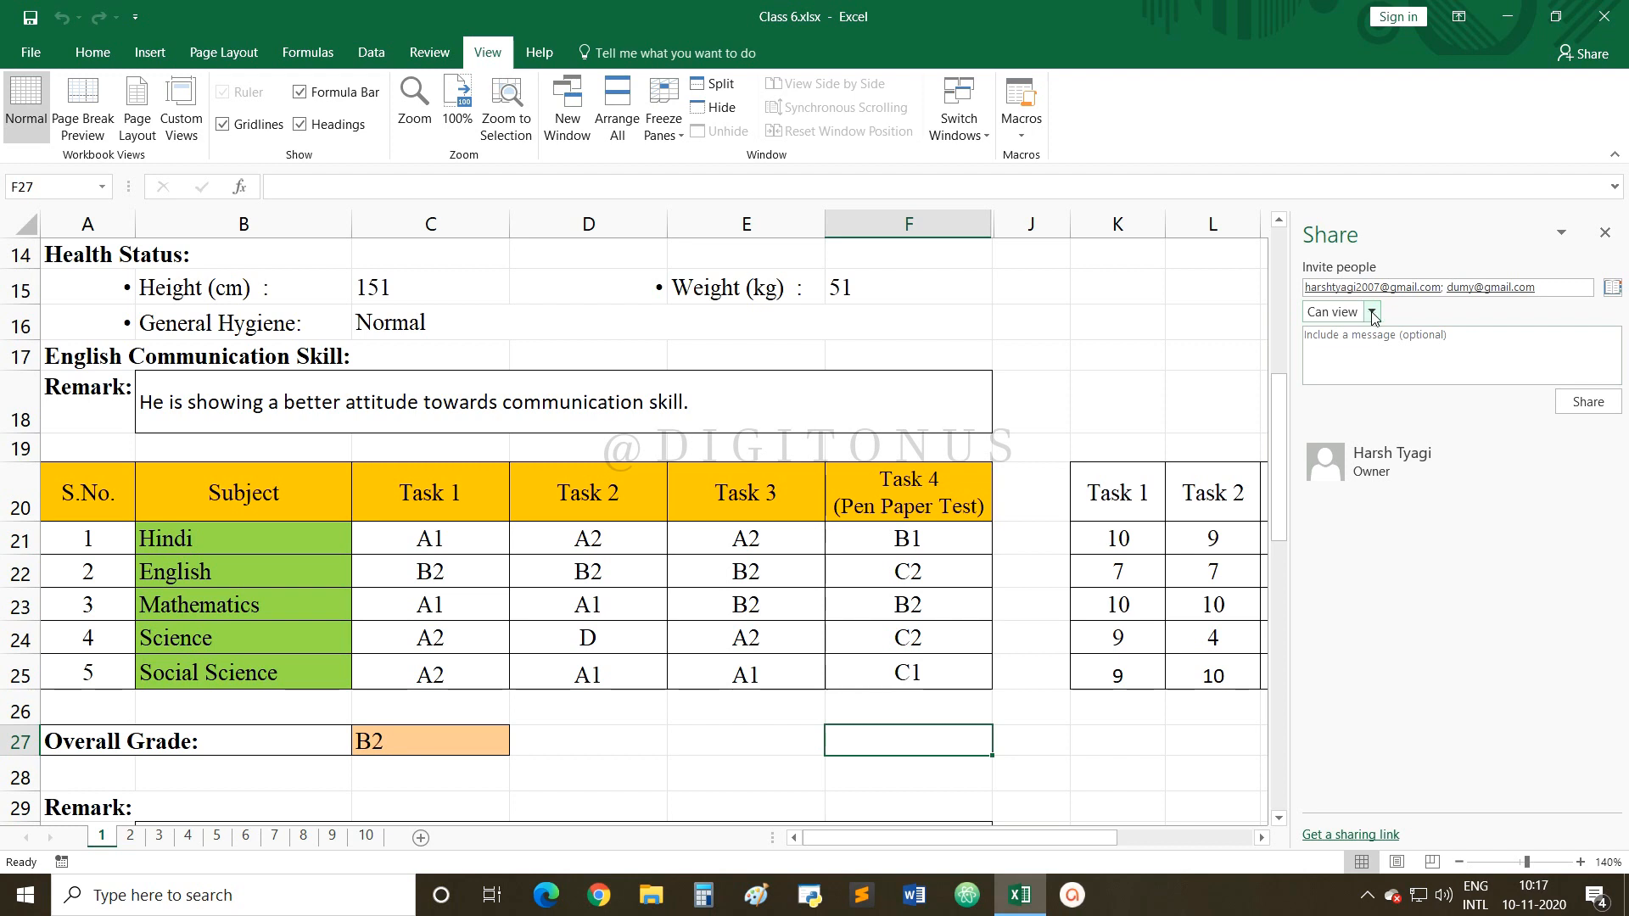
pyautogui.click(1371, 311)
pyautogui.click(1357, 336)
pyautogui.click(1372, 313)
pyautogui.click(1360, 354)
pyautogui.click(1361, 353)
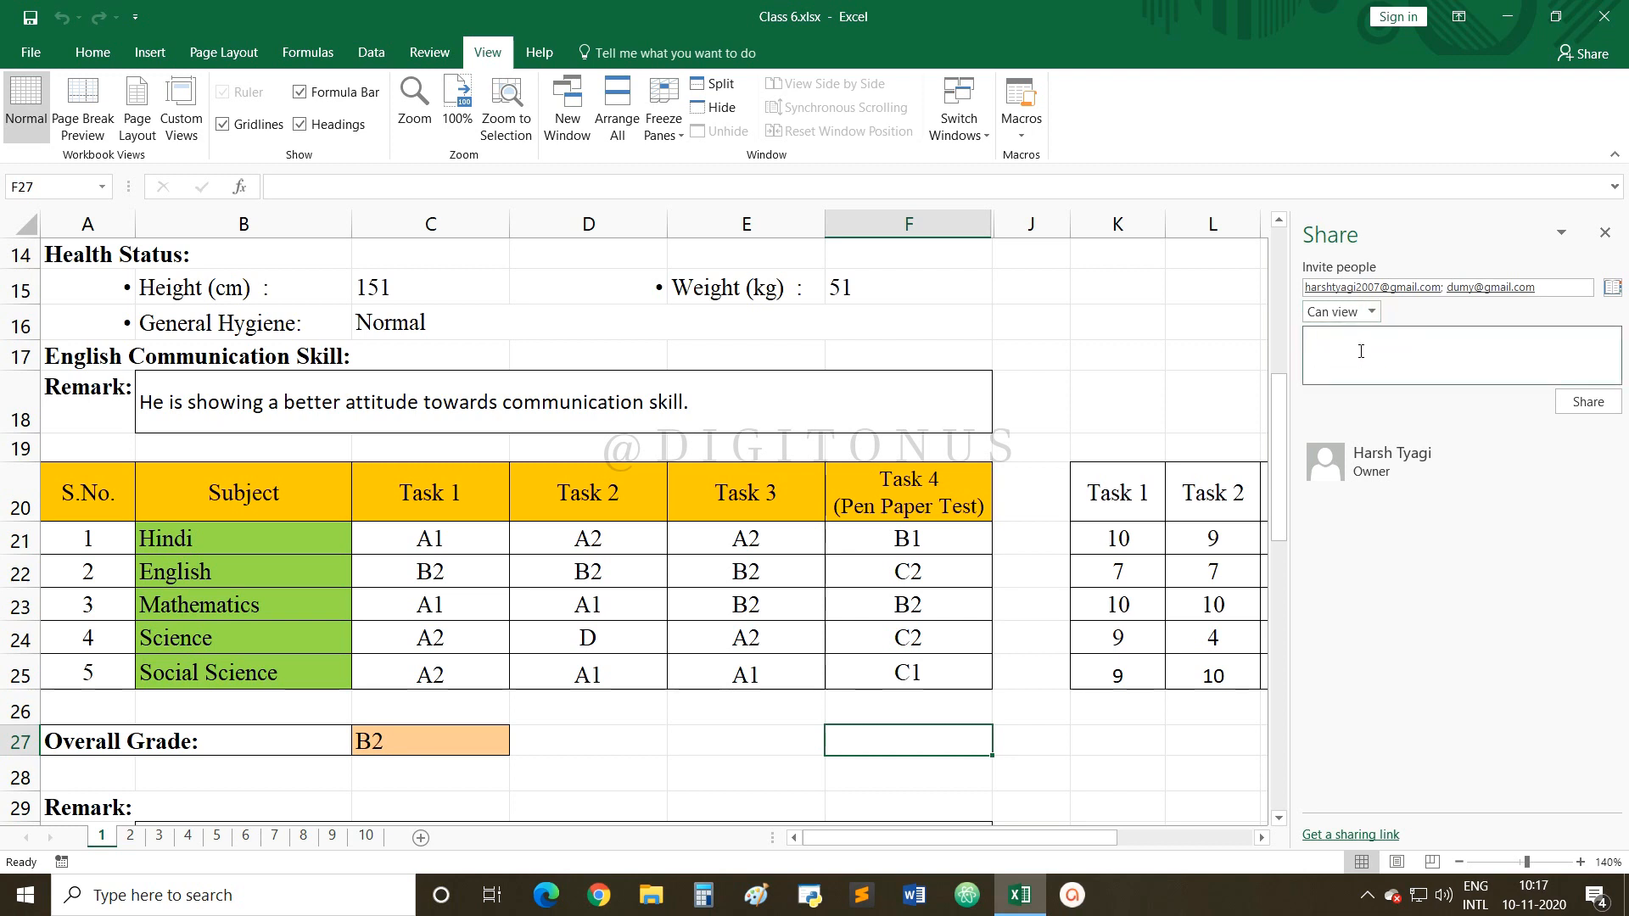
pyautogui.write('Hello')
# Send the view-only invitations, then switch to getting a sharing link.
pyautogui.click(1590, 403)
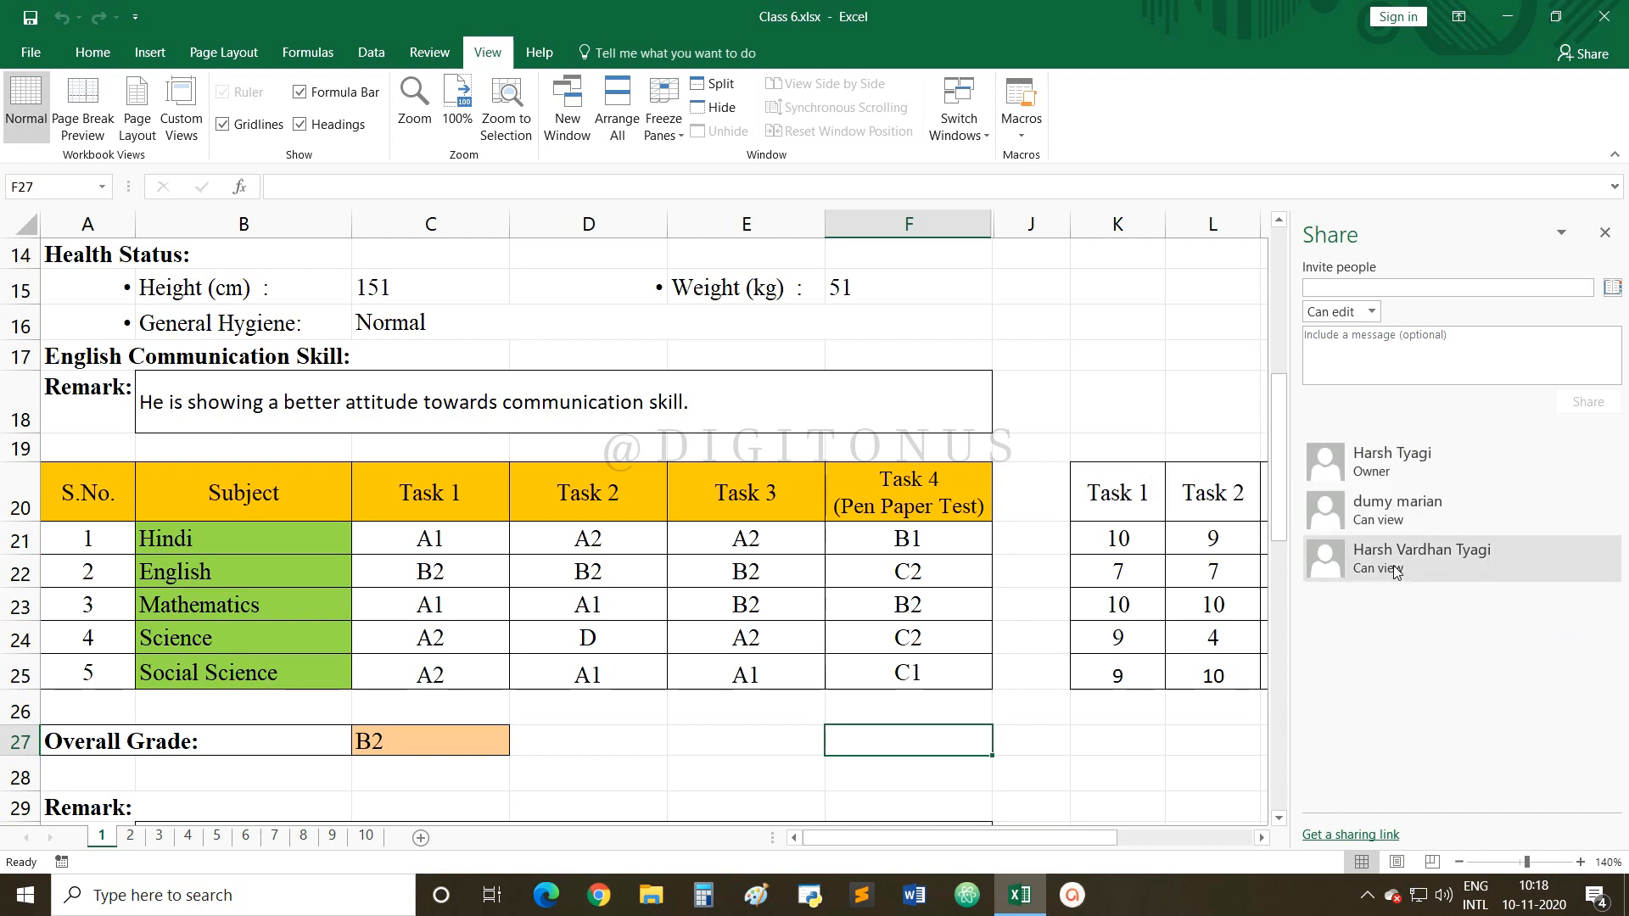
pyautogui.moveTo(1436, 521)
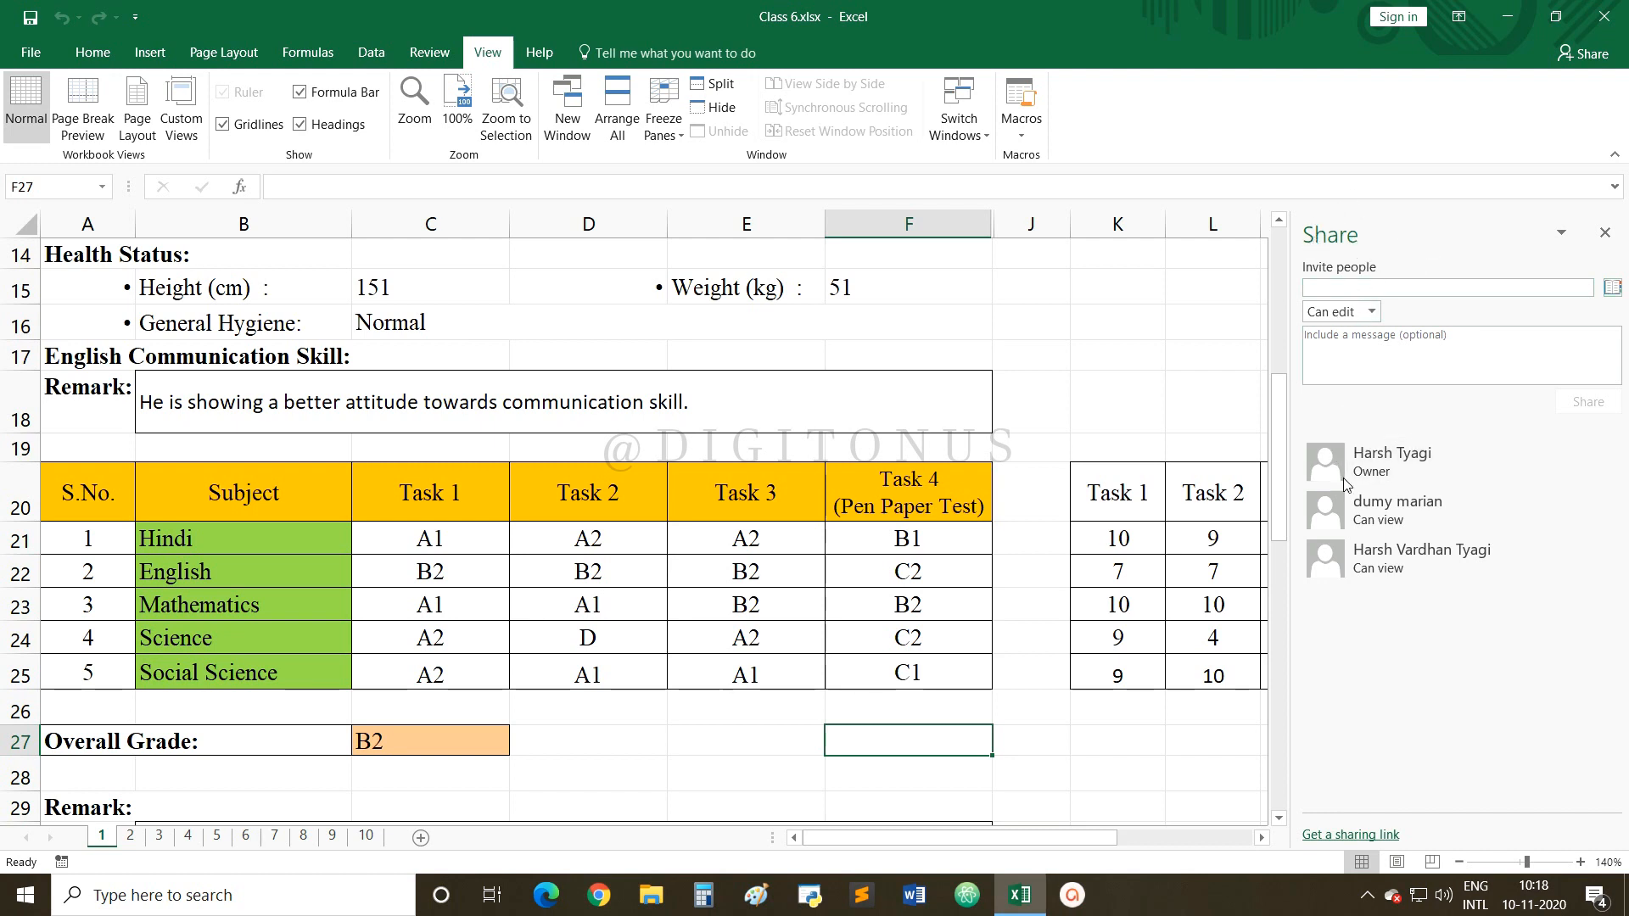
pyautogui.click(1355, 836)
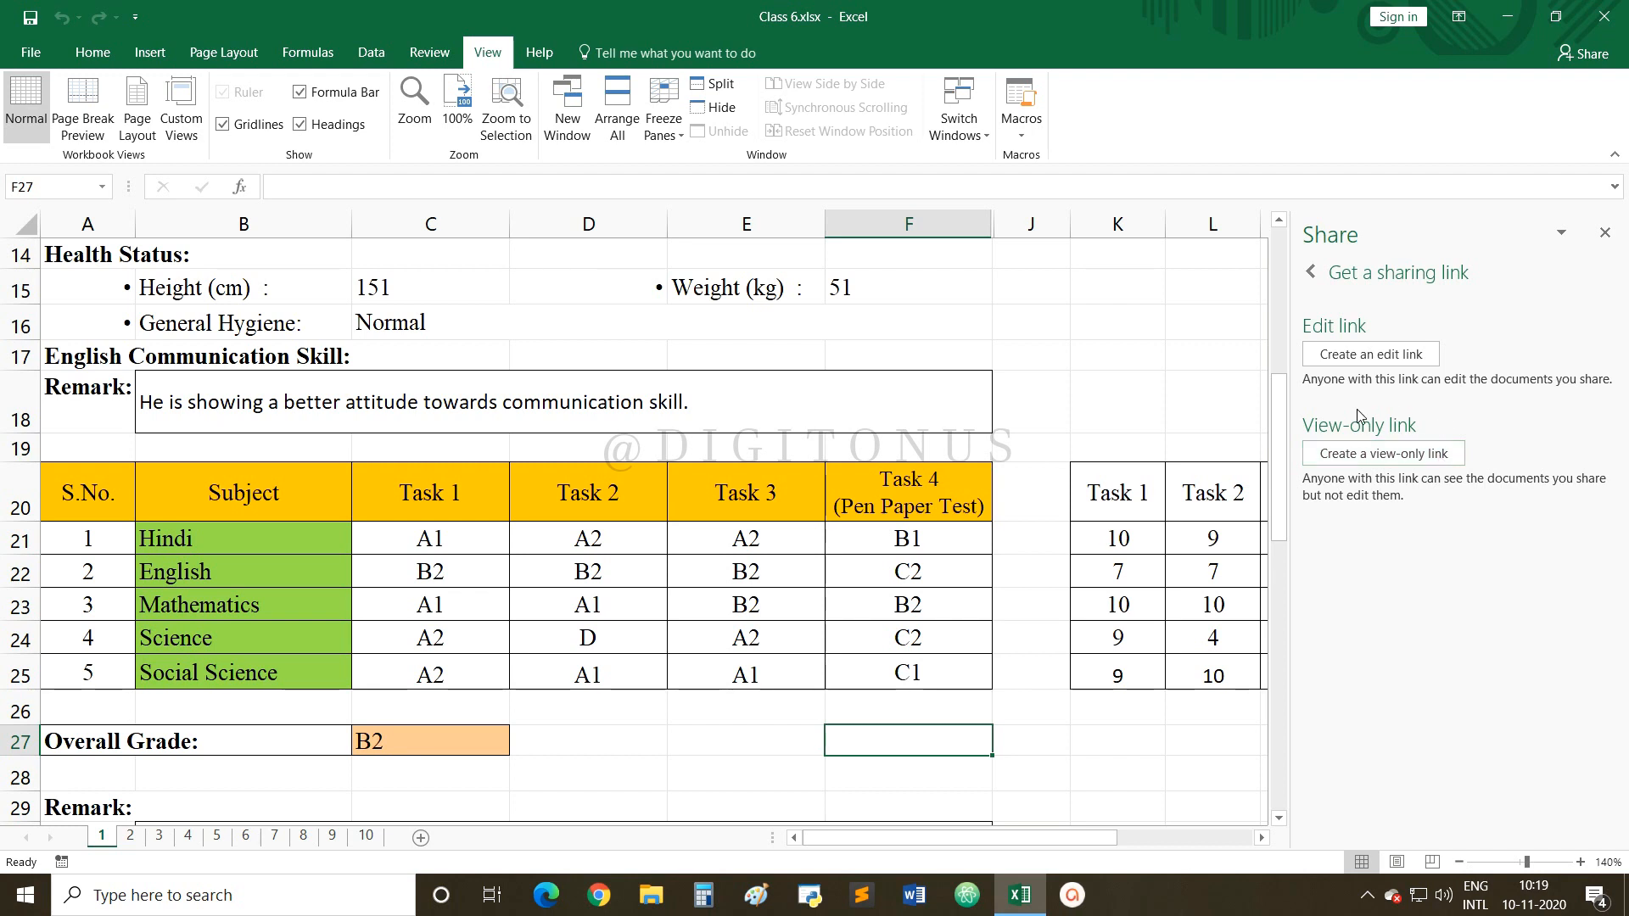
# Generate a view-only sharing link for the Class 6 workbook and copy it to the clipboard.
pyautogui.click(1366, 458)
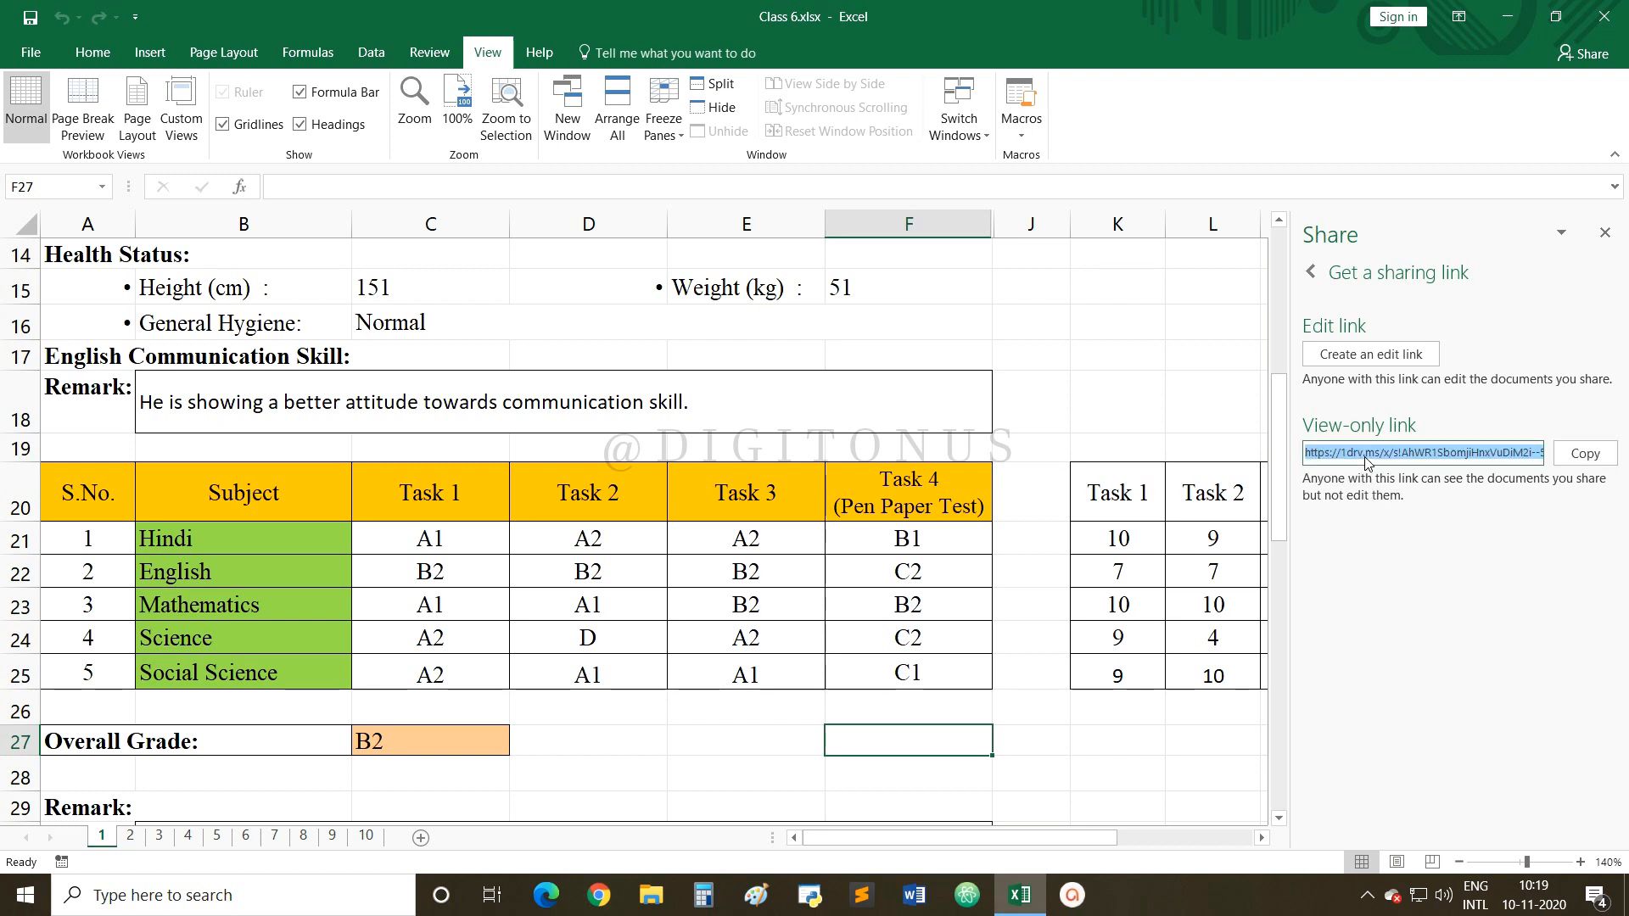
pyautogui.click(1582, 454)
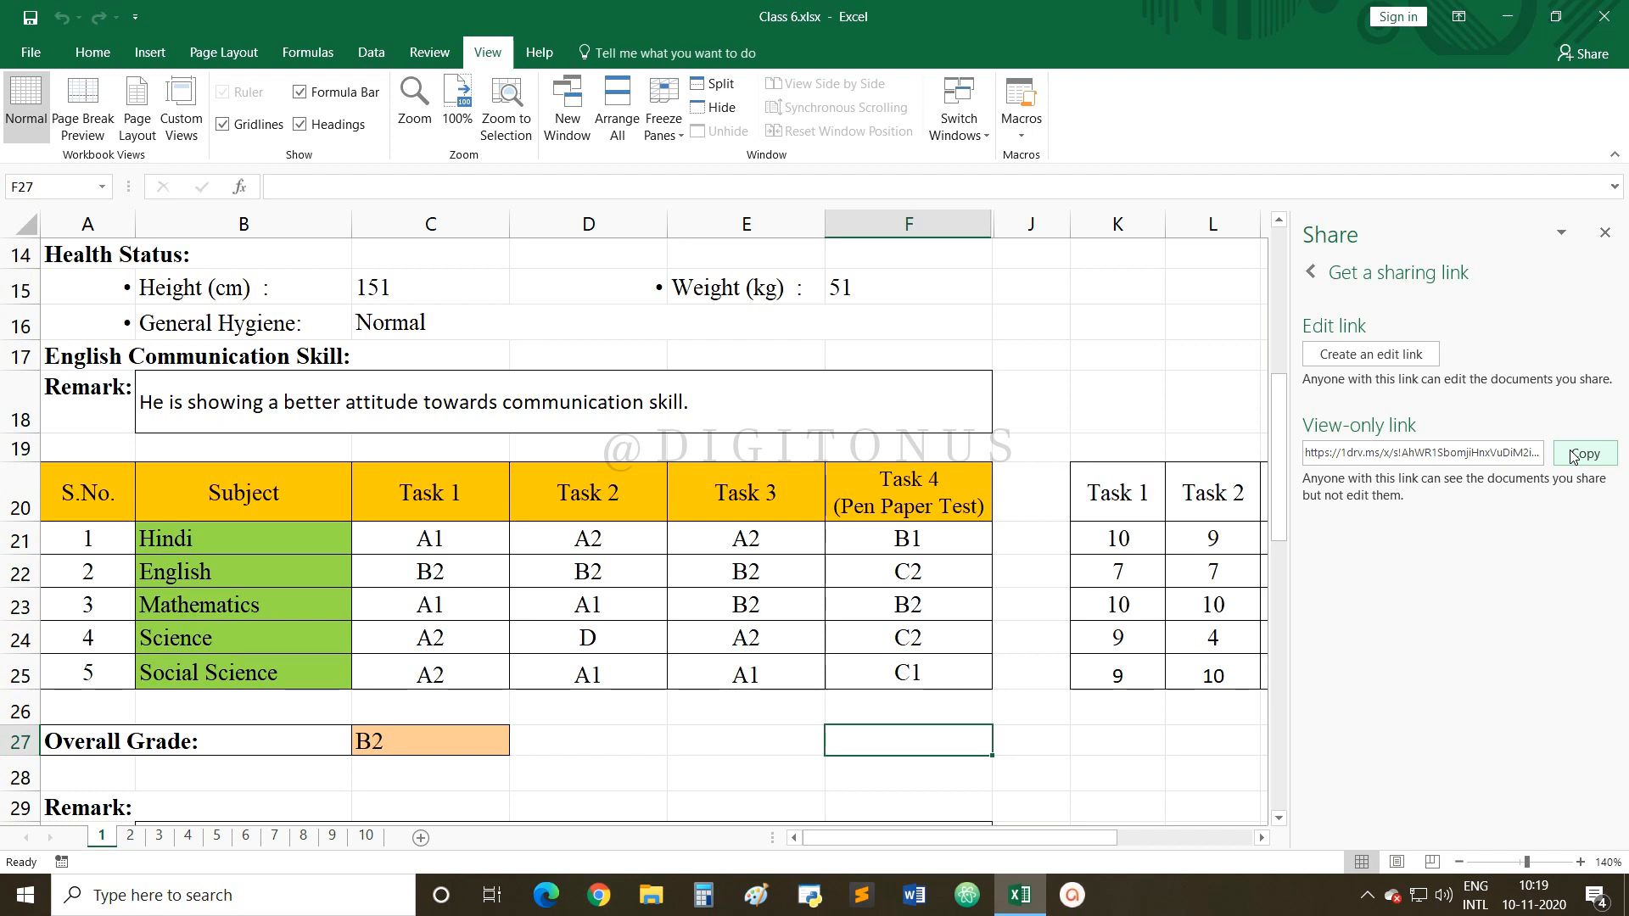
# Generate an edit sharing link for the Class 6 workbook and copy it to the clipboard.
pyautogui.click(1340, 354)
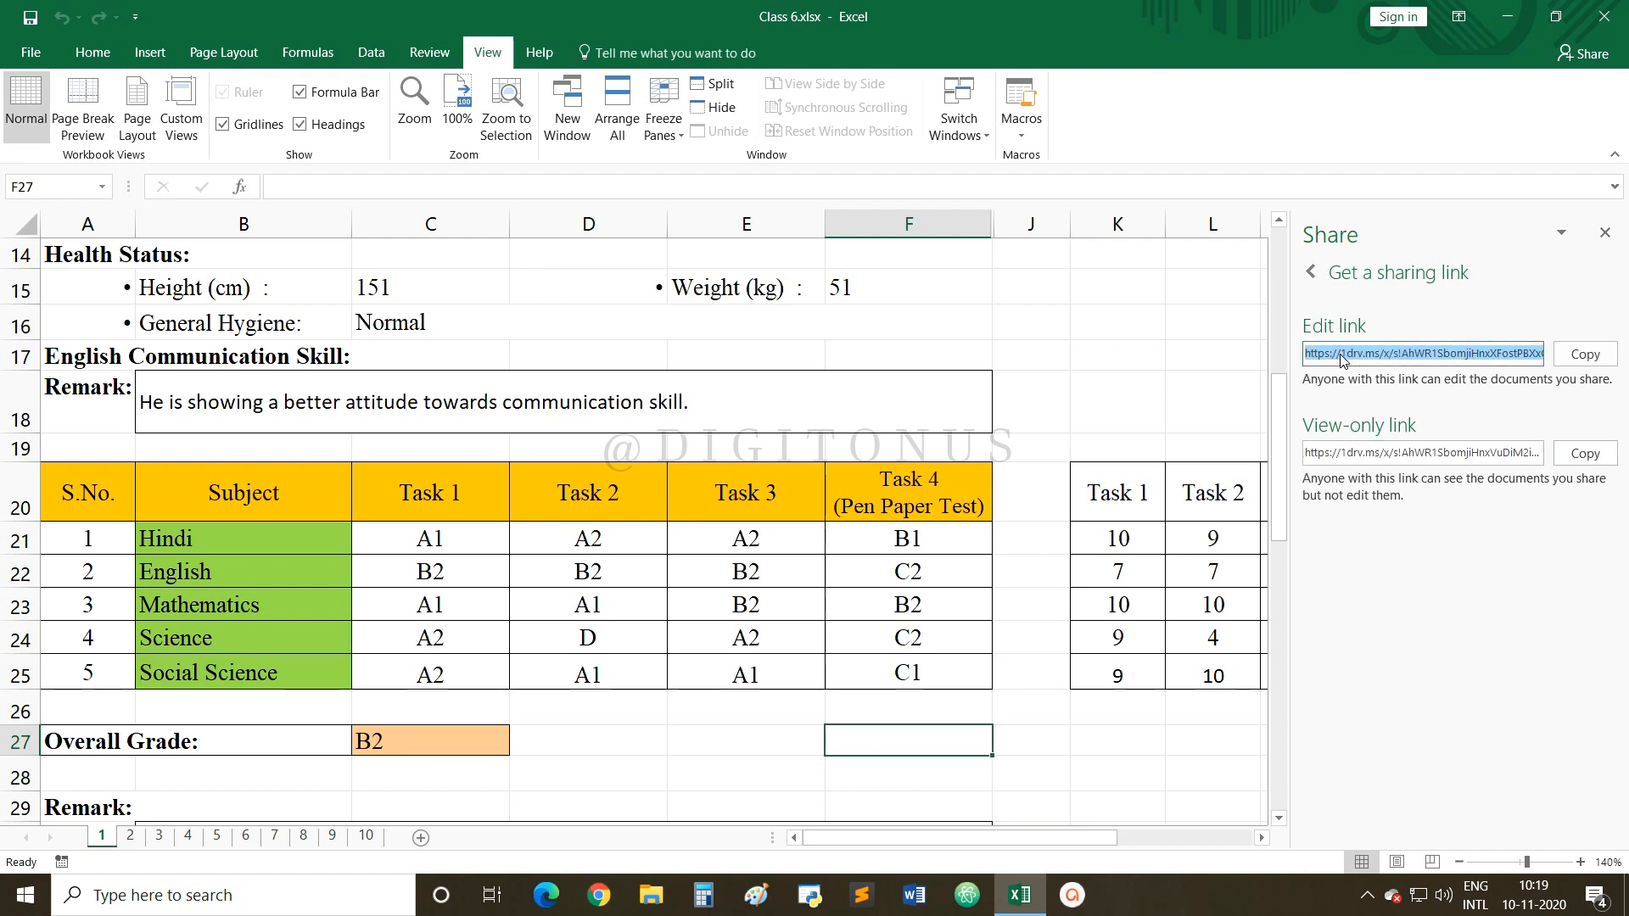
pyautogui.click(1593, 356)
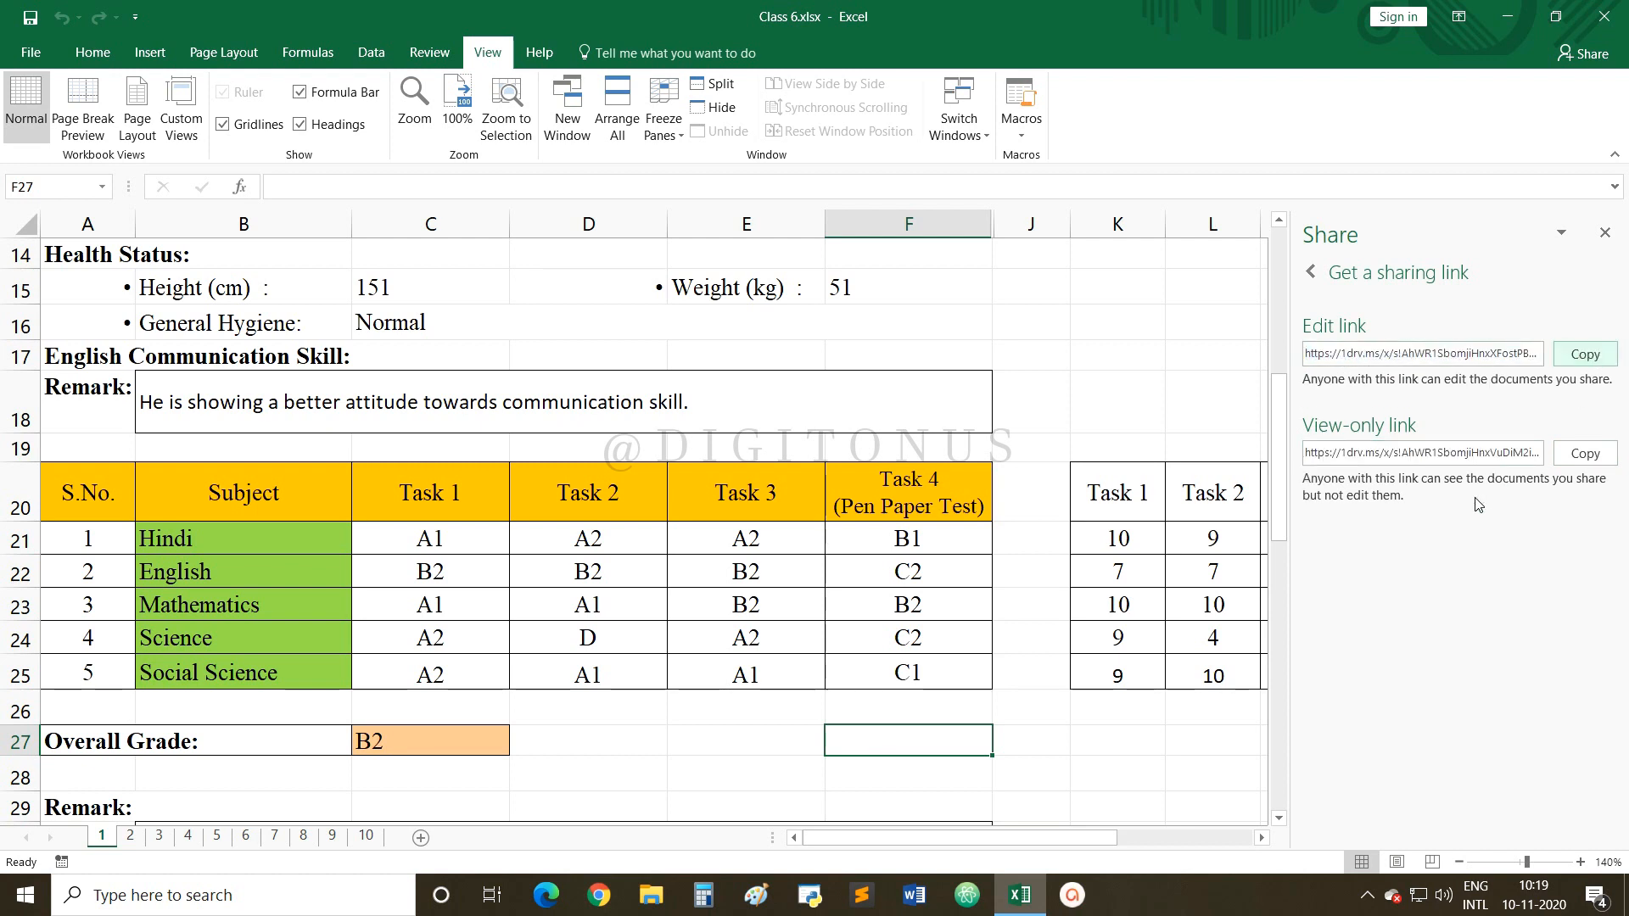